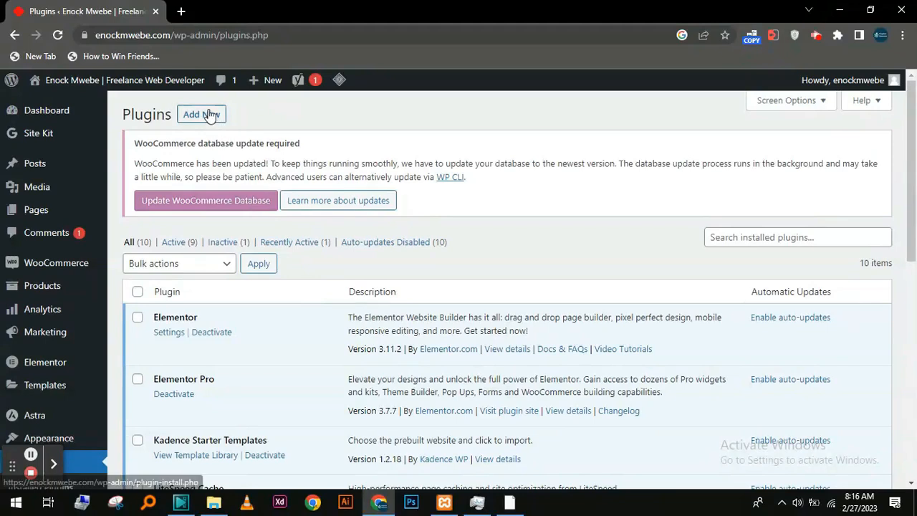
# Step: Search the WordPress plugin directory for "woocommerce"
pyautogui.click(209, 115)
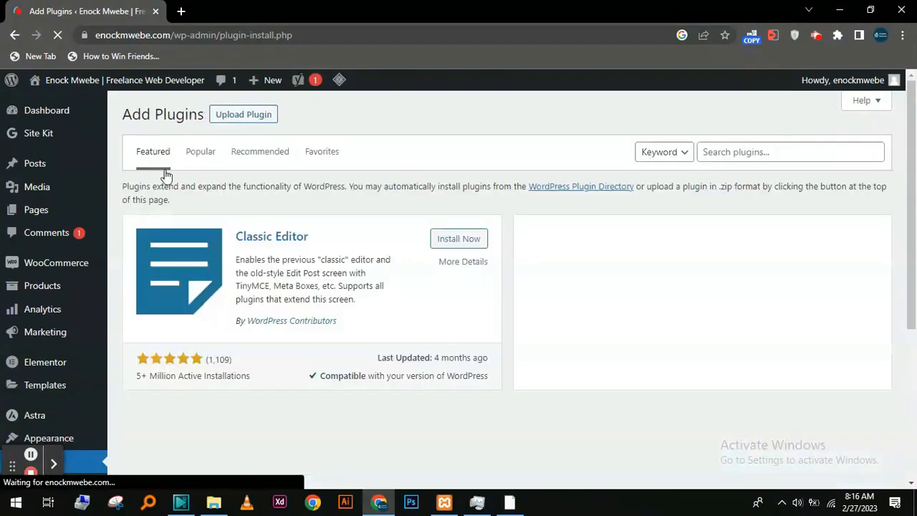
pyautogui.click(53, 110)
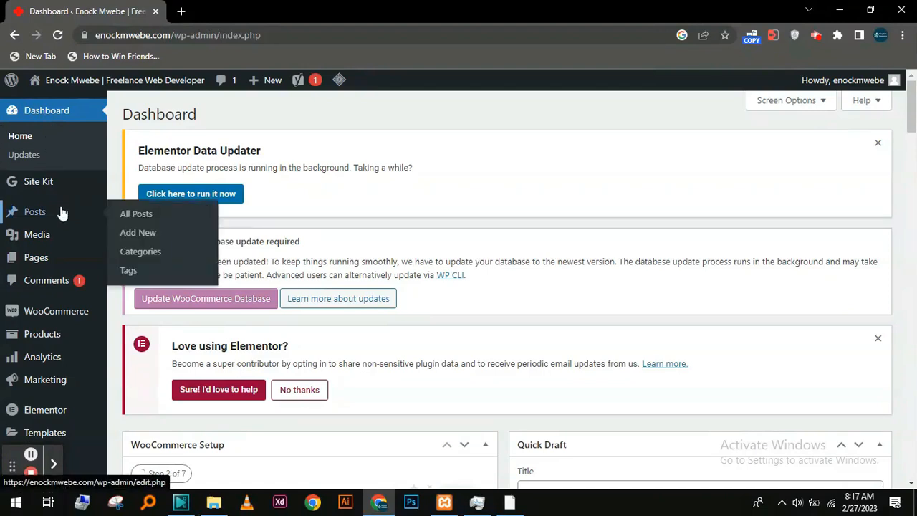
pyautogui.scroll(-1, 76, 237)
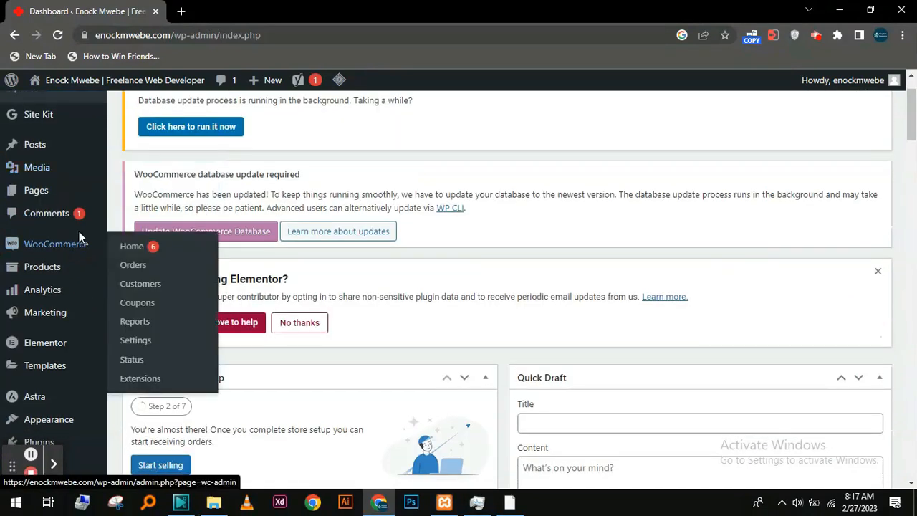
pyautogui.scroll(-4, 67, 308)
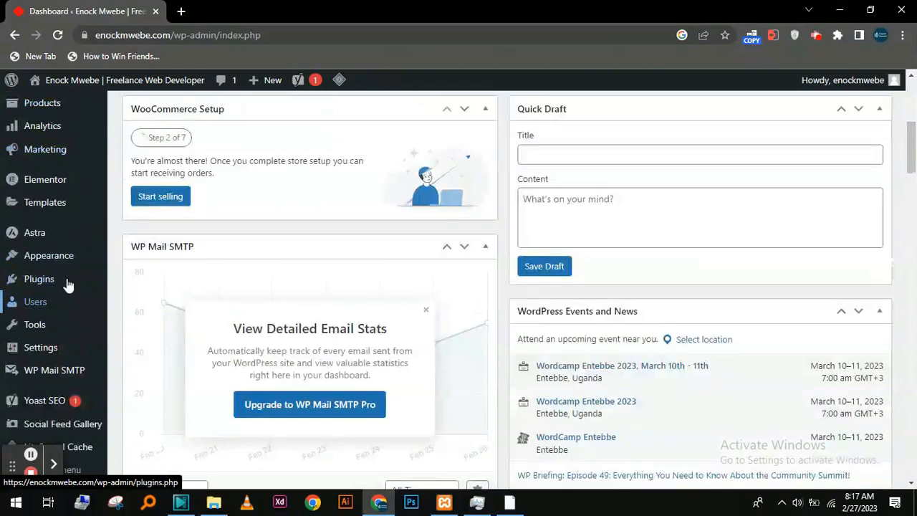
pyautogui.moveTo(67, 284)
pyautogui.click(188, 303)
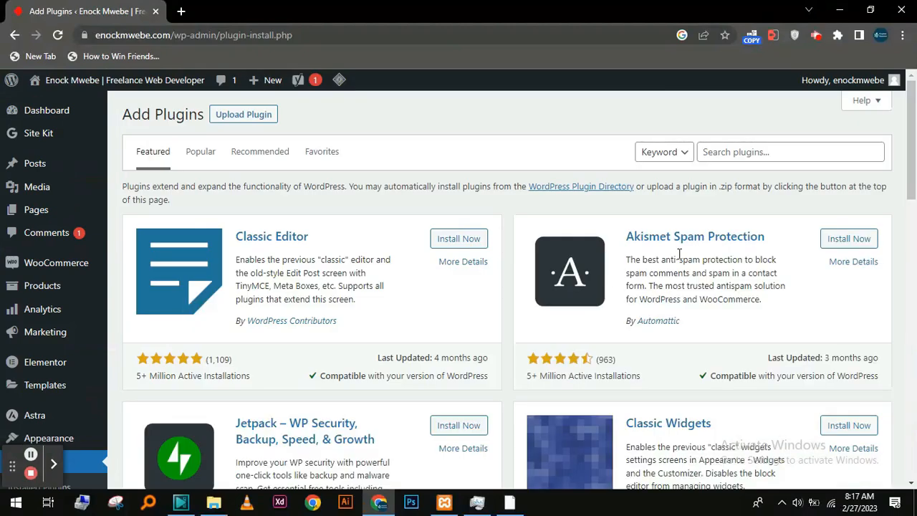
pyautogui.click(710, 152)
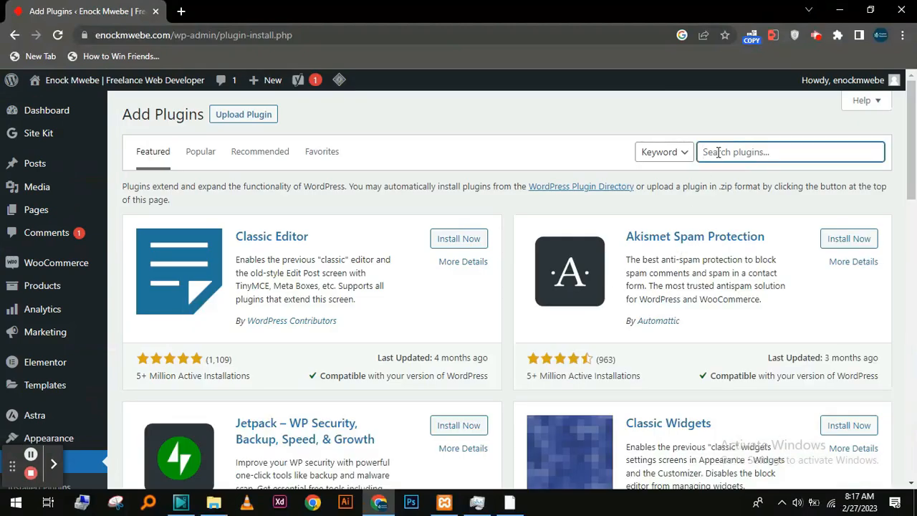
pyautogui.write('woocommerce')
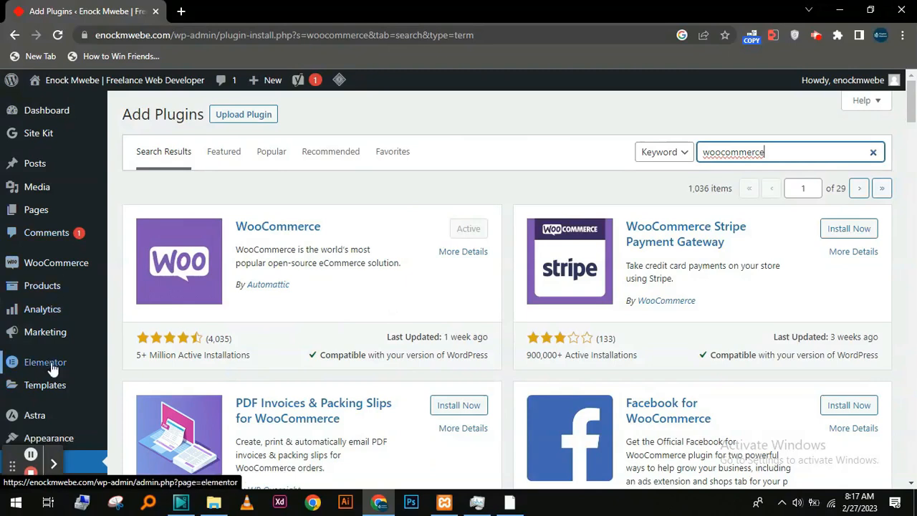
# Step: Start a new product and set the light-blue "Faith over Fear" T-shirt photo from the media library as its product image
pyautogui.moveTo(65, 287)
pyautogui.click(149, 307)
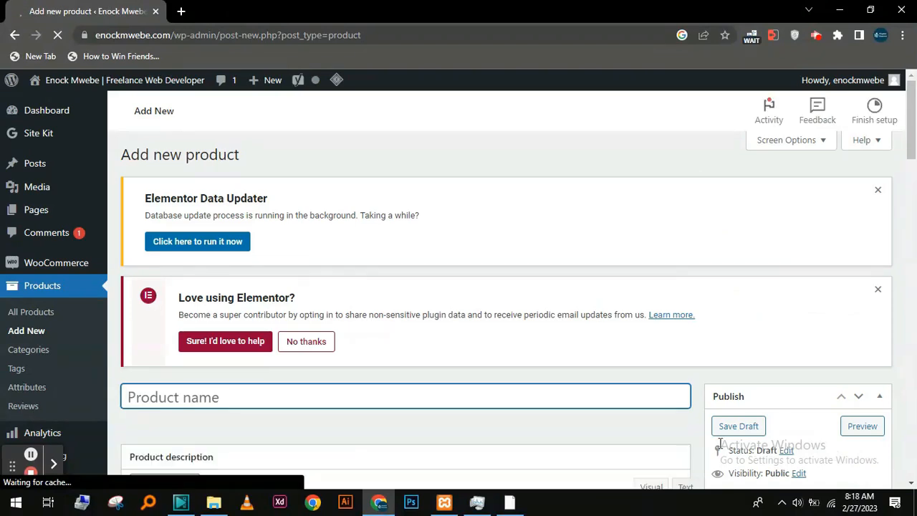
pyautogui.scroll(-7, 719, 443)
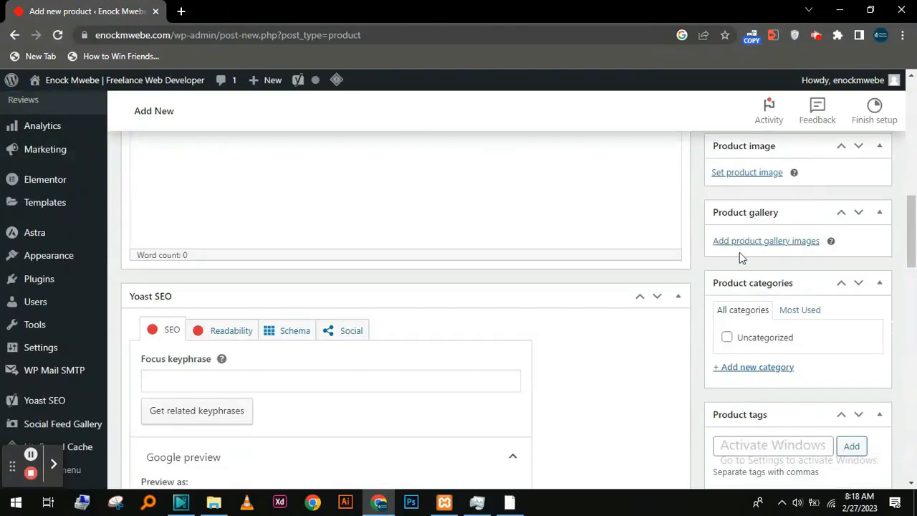
pyautogui.click(744, 172)
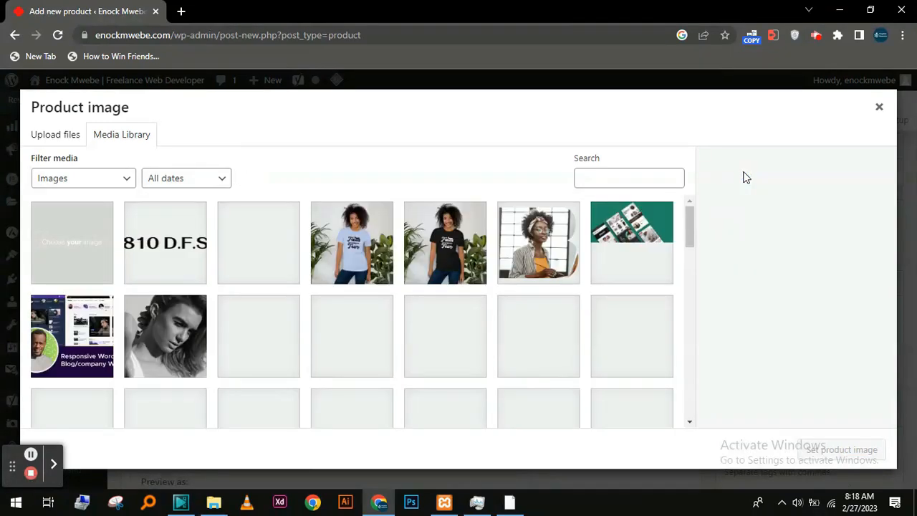
pyautogui.click(453, 250)
pyautogui.click(360, 254)
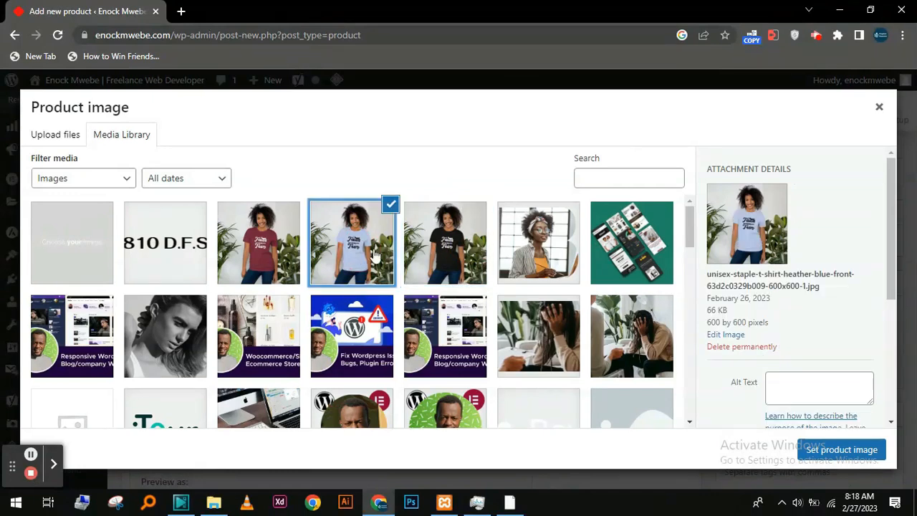
pyautogui.click(423, 245)
pyautogui.click(350, 248)
pyautogui.click(812, 453)
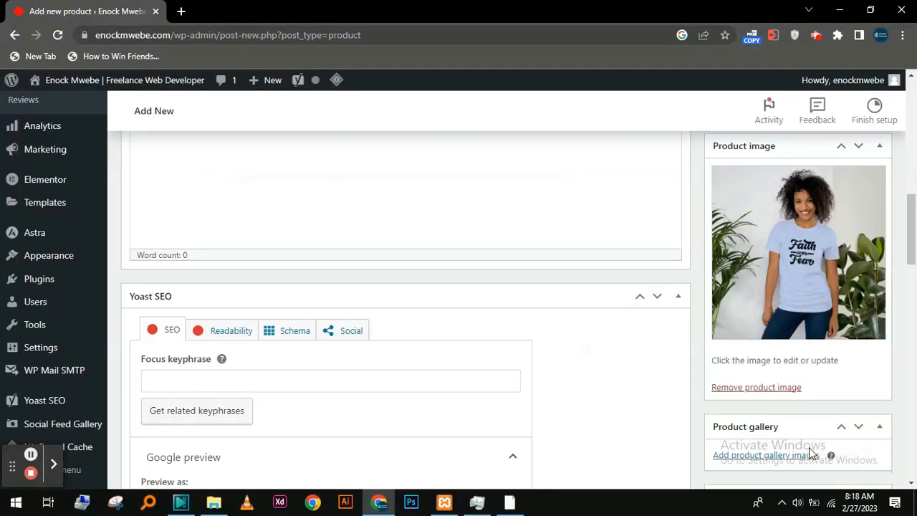
# Step: Add the light-blue, black and maroon T-shirt photos from the media library to the product gallery
pyautogui.scroll(-2, 792, 399)
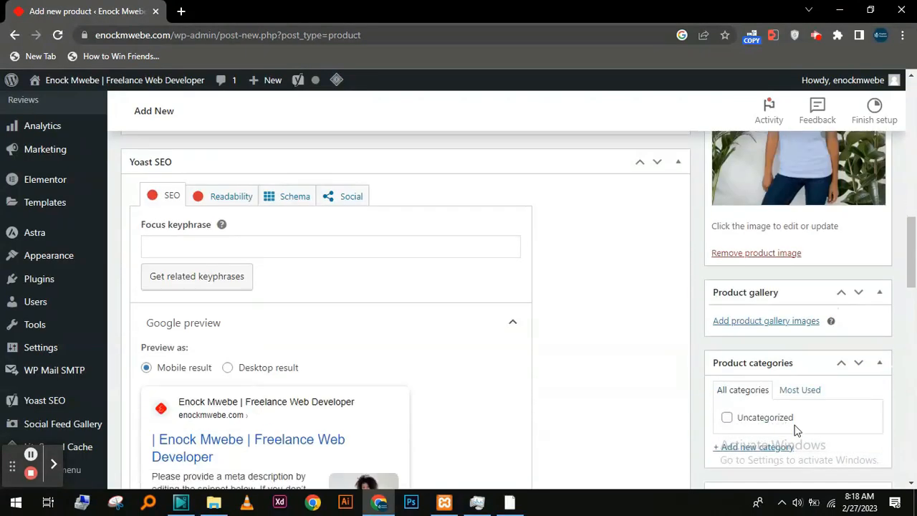
pyautogui.click(752, 322)
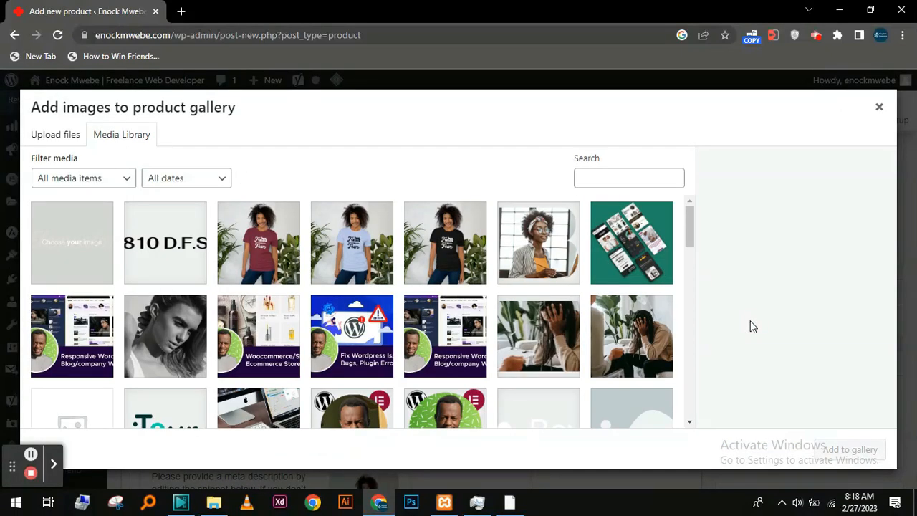
pyautogui.click(378, 228)
pyautogui.click(444, 237)
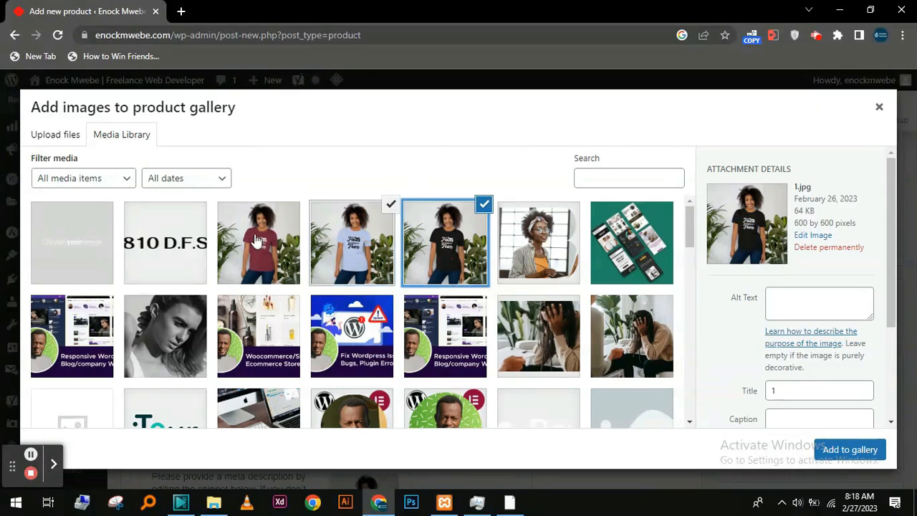
pyautogui.click(265, 241)
pyautogui.click(828, 447)
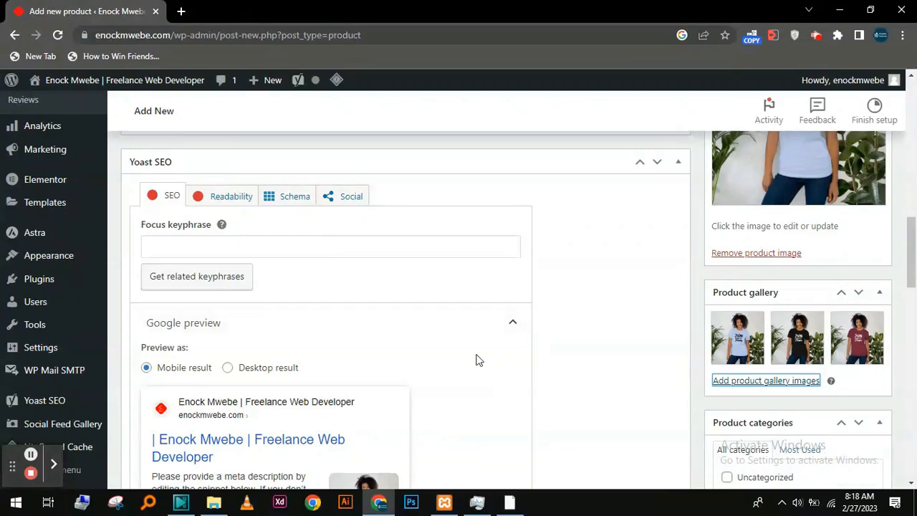
# Step: Paste the copied text beginning "This product is made for you as soon as you place an order" into the product short description
pyautogui.scroll(10, 477, 359)
pyautogui.scroll(-15, 476, 354)
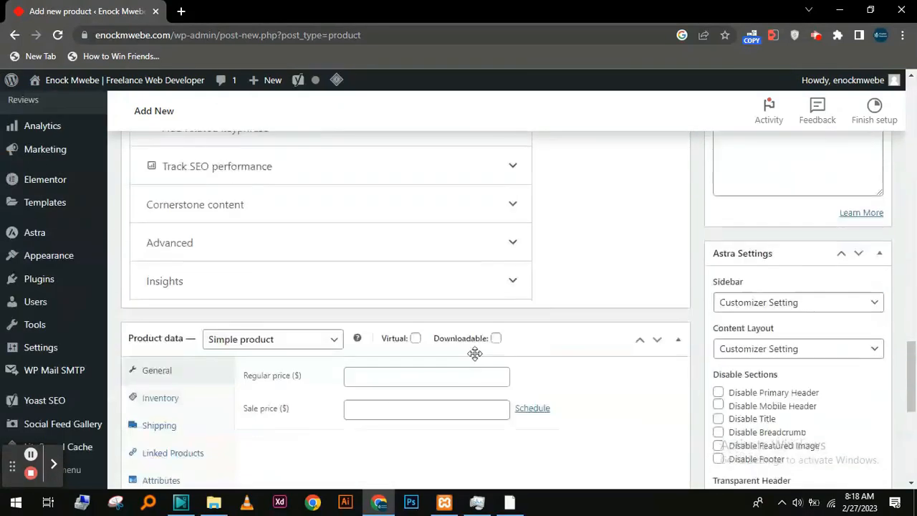
pyautogui.click(148, 292)
pyautogui.rightClick(149, 294)
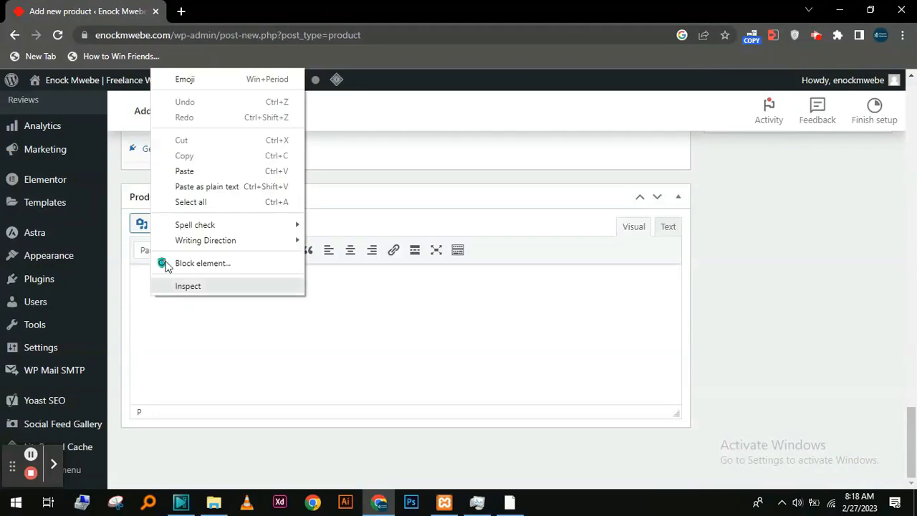
pyautogui.click(175, 169)
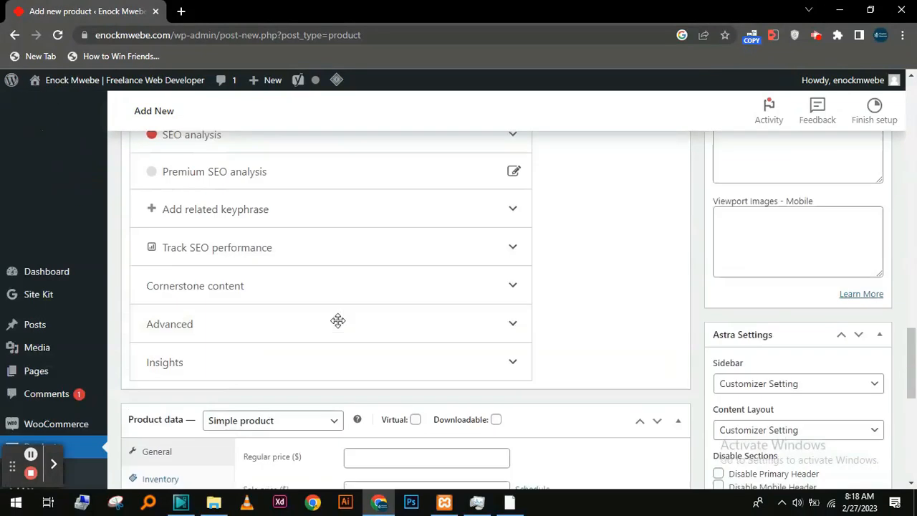
# Step: Paste the same copied made-to-order paragraph into the main product description
pyautogui.scroll(10, 336, 323)
pyautogui.scroll(8, 315, 339)
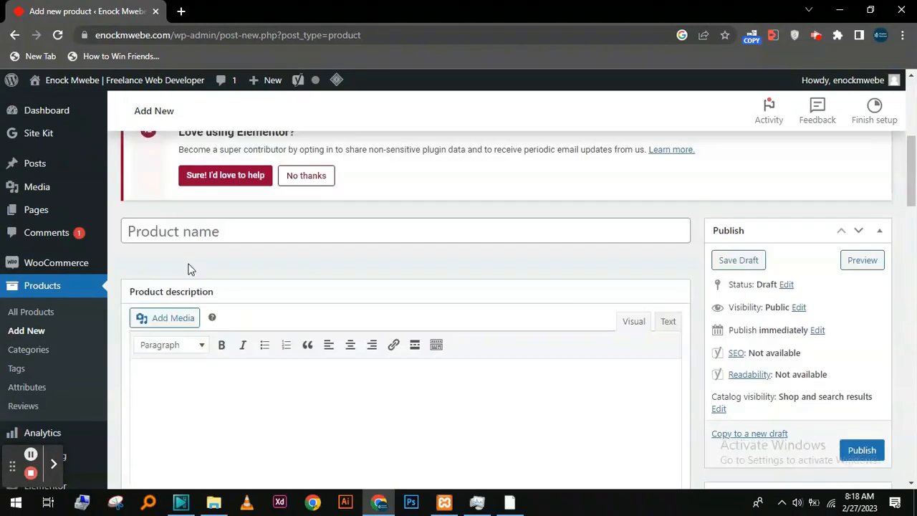
pyautogui.rightClick(165, 387)
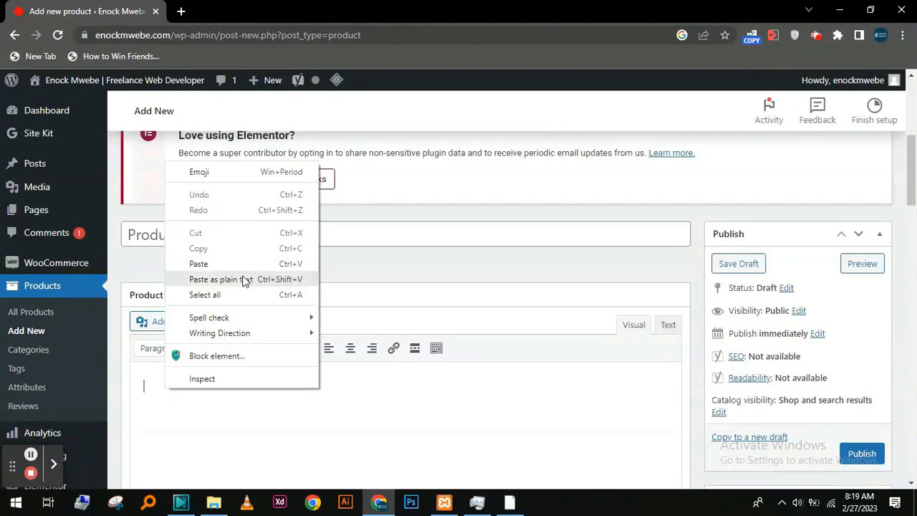
pyautogui.click(160, 410)
pyautogui.scroll(-2, 162, 408)
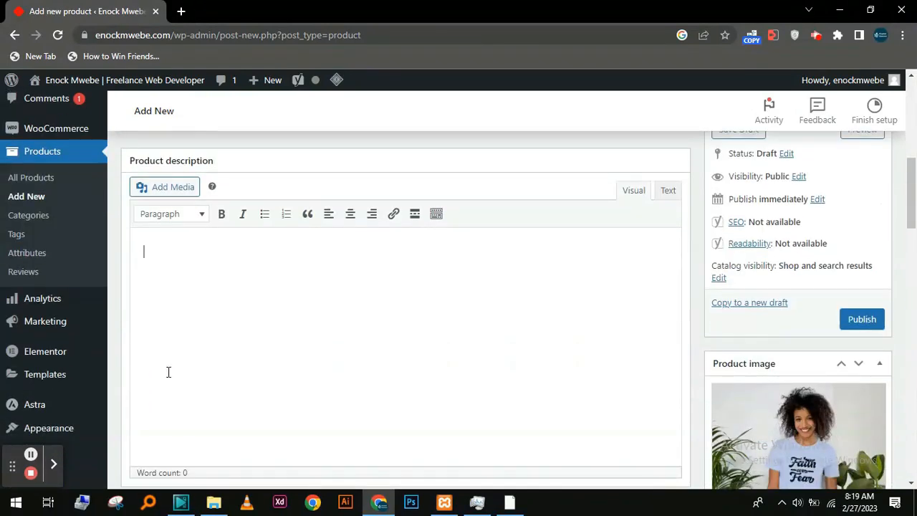
pyautogui.rightClick(156, 255)
pyautogui.click(193, 356)
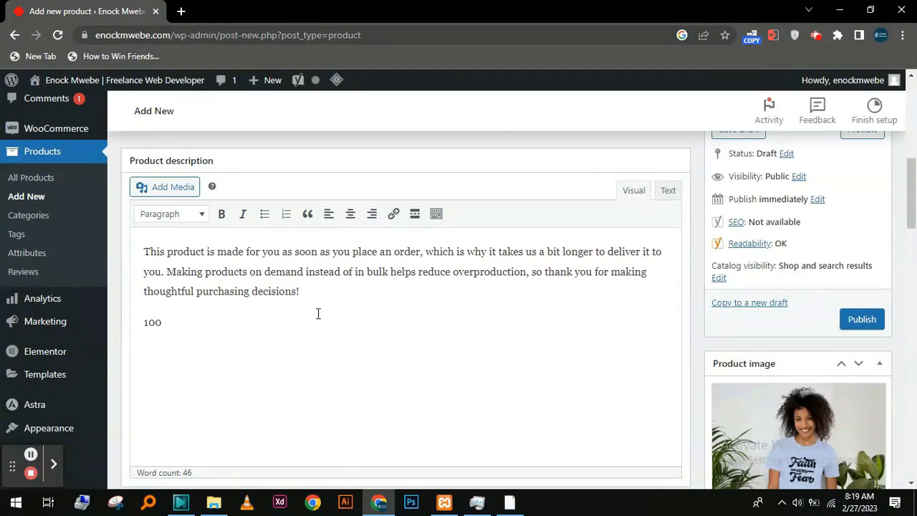
pyautogui.write('100% Cotton')
pyautogui.hotkey('shift', 'F10')
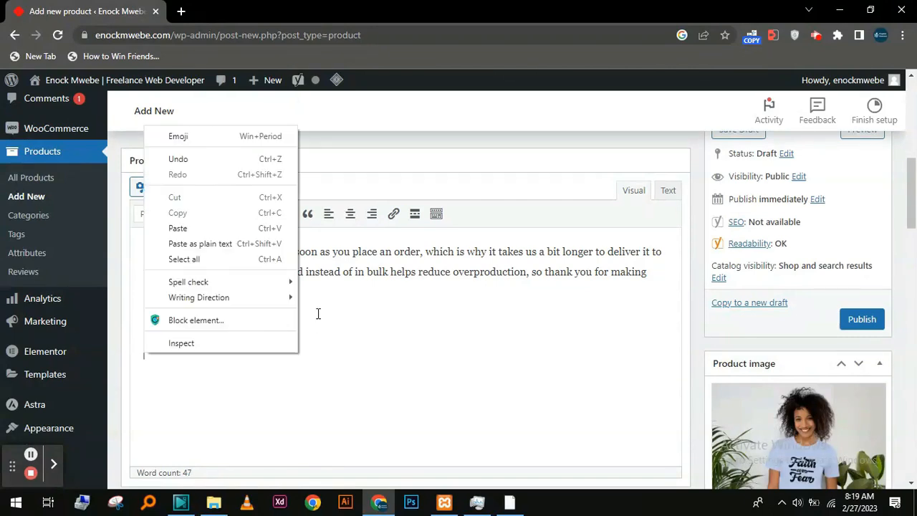
pyautogui.click(319, 313)
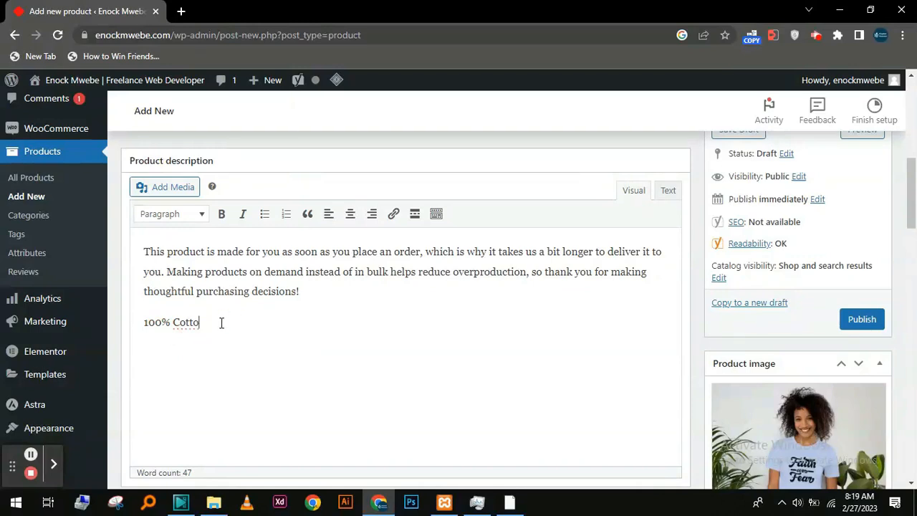
pyautogui.press('BackSpace')
pyautogui.press('BackSpace')
pyautogui.press('BackSpace')
pyautogui.press('BackSpace')
pyautogui.press('BackSpace')
# Step: Set the product type in the product data to Variable product
pyautogui.scroll(-15, 289, 307)
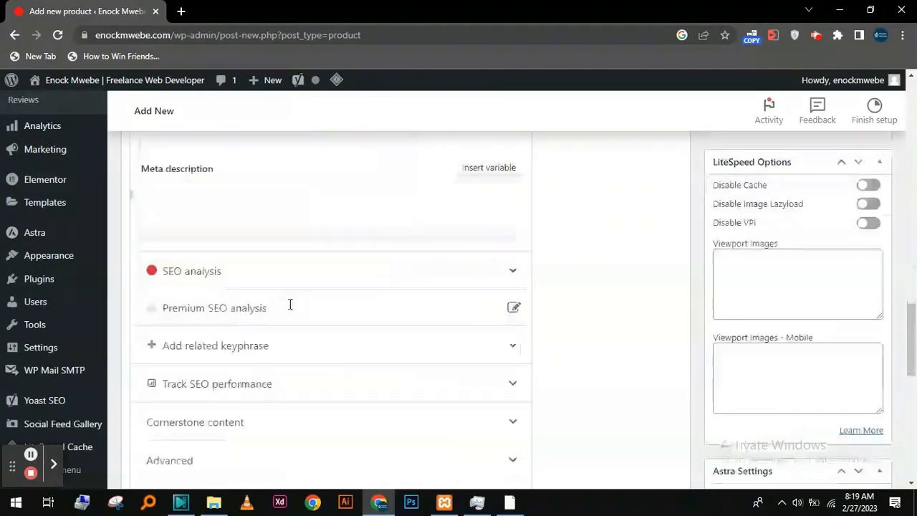
pyautogui.scroll(8, 430, 301)
pyautogui.scroll(4, 760, 272)
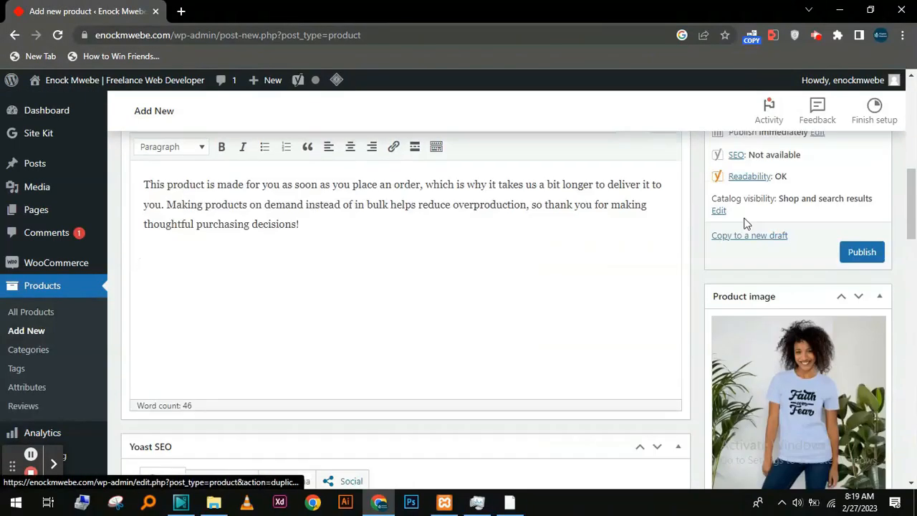
pyautogui.scroll(-10, 610, 280)
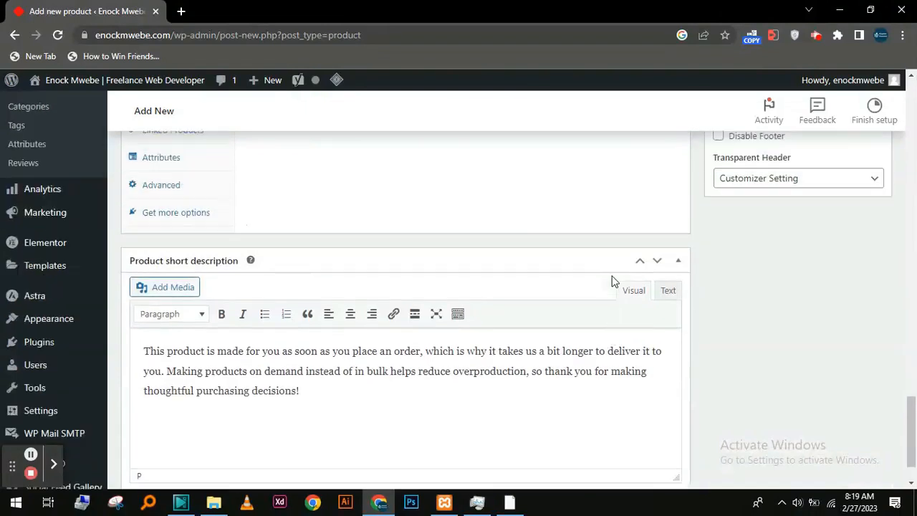
pyautogui.scroll(3, 610, 280)
pyautogui.click(286, 222)
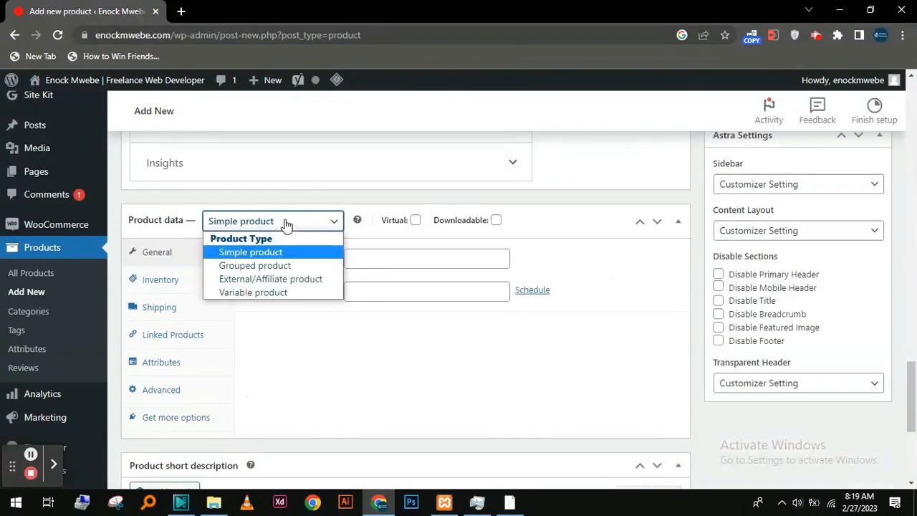
pyautogui.click(283, 292)
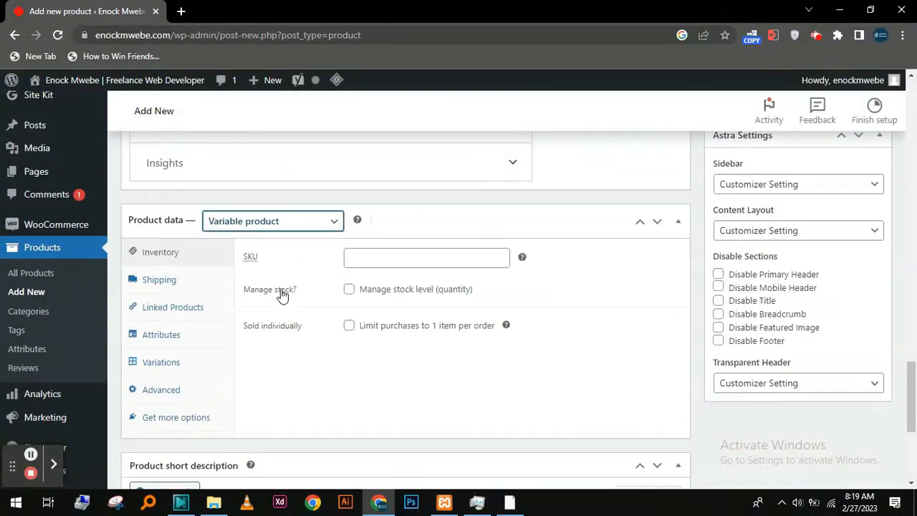
# Step: Add a custom attribute named Color with values Black | Maroon | Blue, enable it for variations and save the attributes
pyautogui.click(153, 337)
pyautogui.click(392, 257)
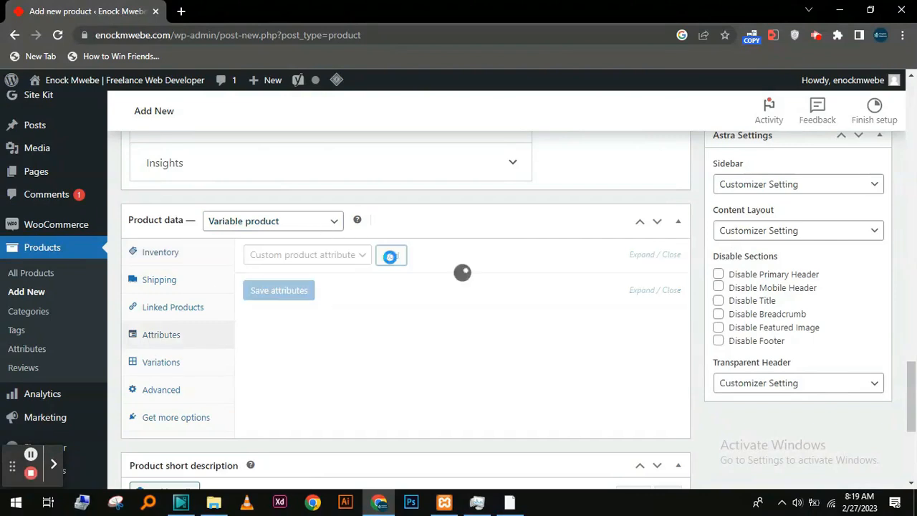
pyautogui.click(271, 345)
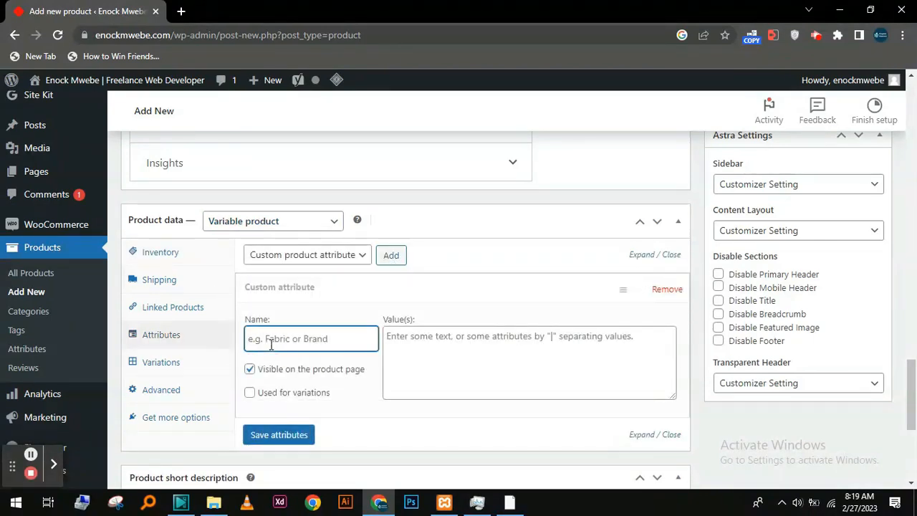
pyautogui.write('Color')
pyautogui.click(423, 342)
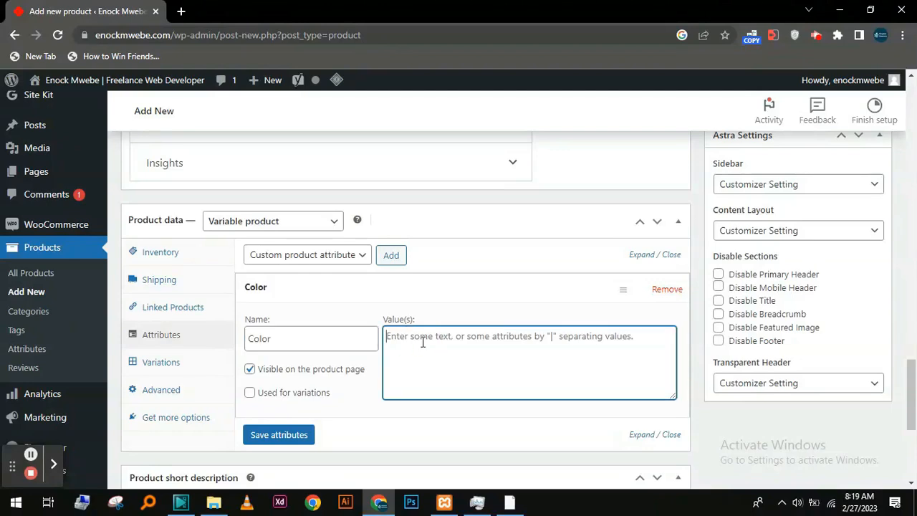
pyautogui.write('Black |')
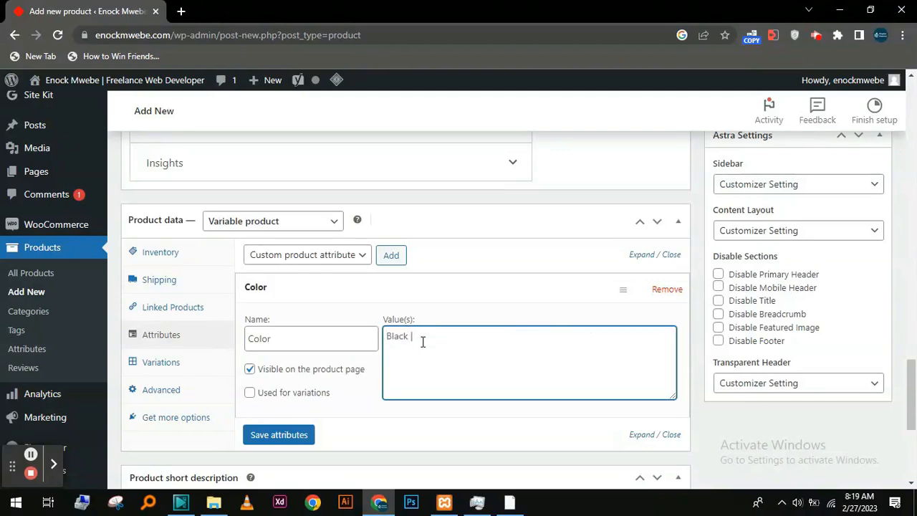
pyautogui.write(' Maroon')
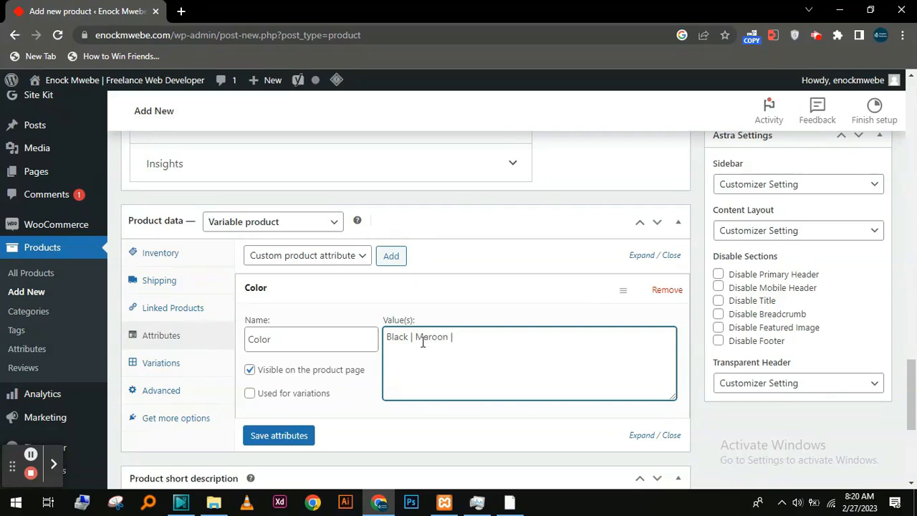
pyautogui.write('| Blue')
pyautogui.click(250, 392)
pyautogui.click(278, 436)
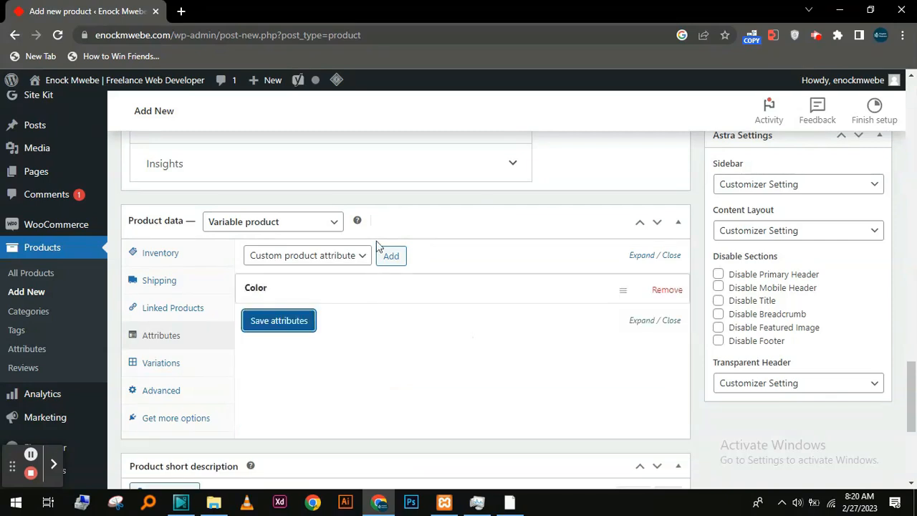
# Step: Add a second custom attribute named Size with values Medium | Large, enable it for variations and save the attributes
pyautogui.click(392, 257)
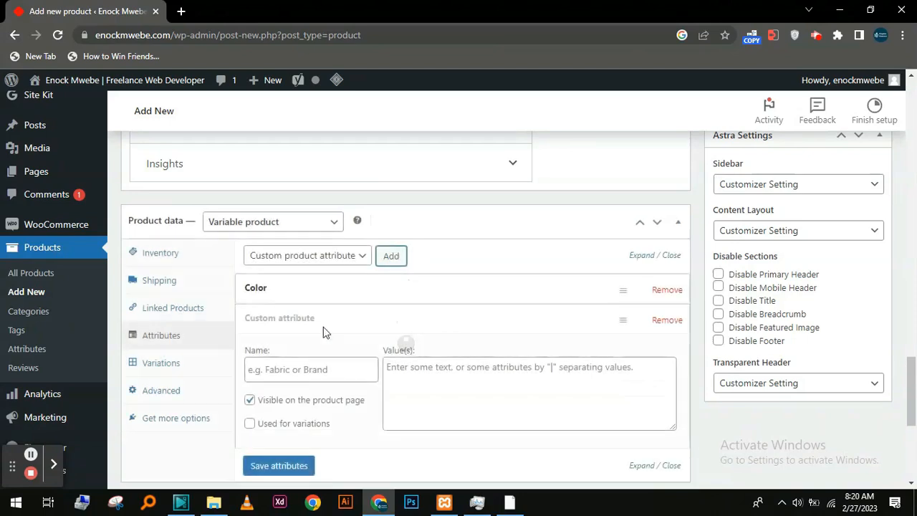
pyautogui.click(291, 370)
pyautogui.write('Size')
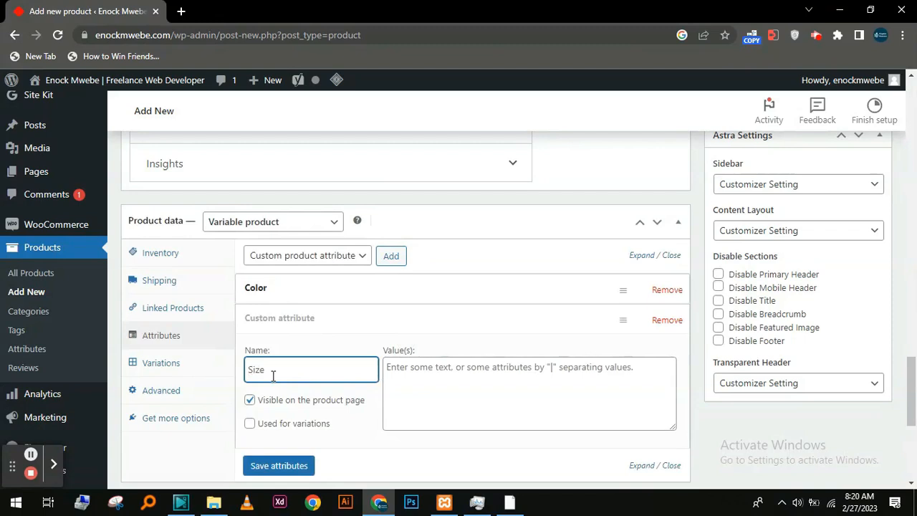
pyautogui.click(444, 389)
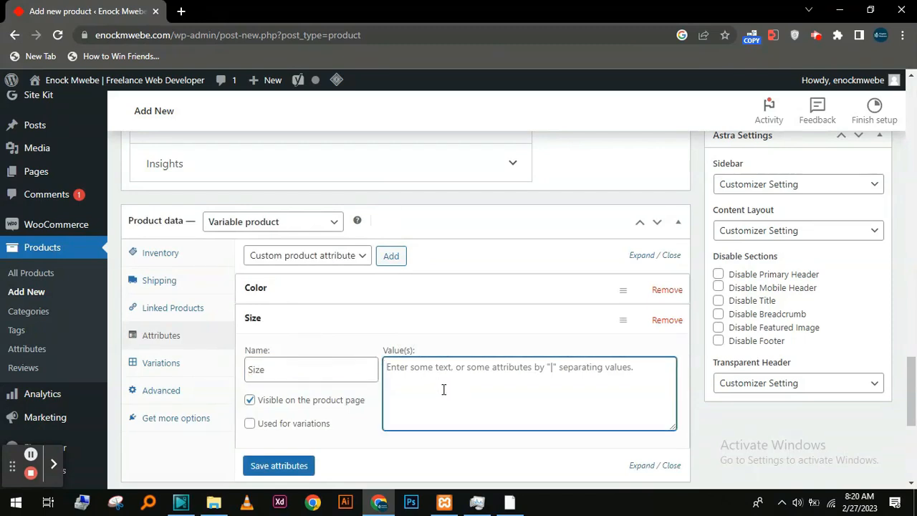
pyautogui.write('Medium | Large')
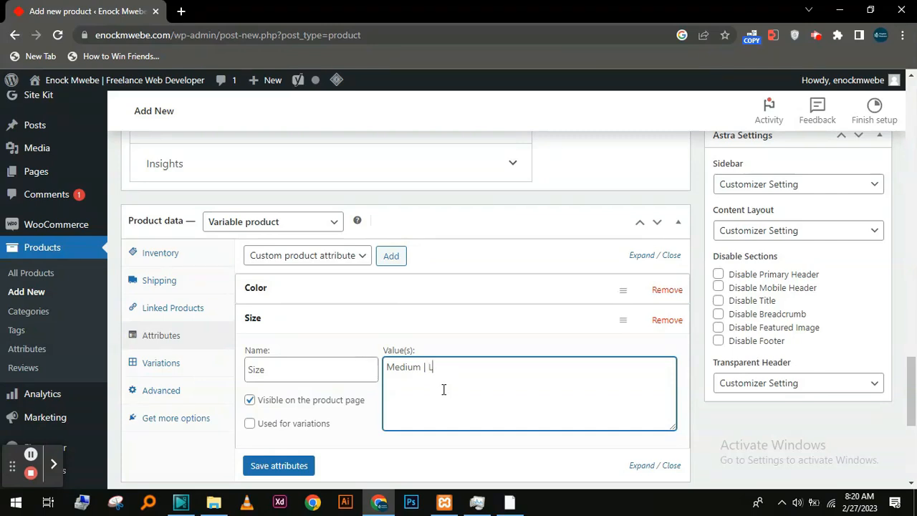
pyautogui.click(250, 424)
pyautogui.click(277, 465)
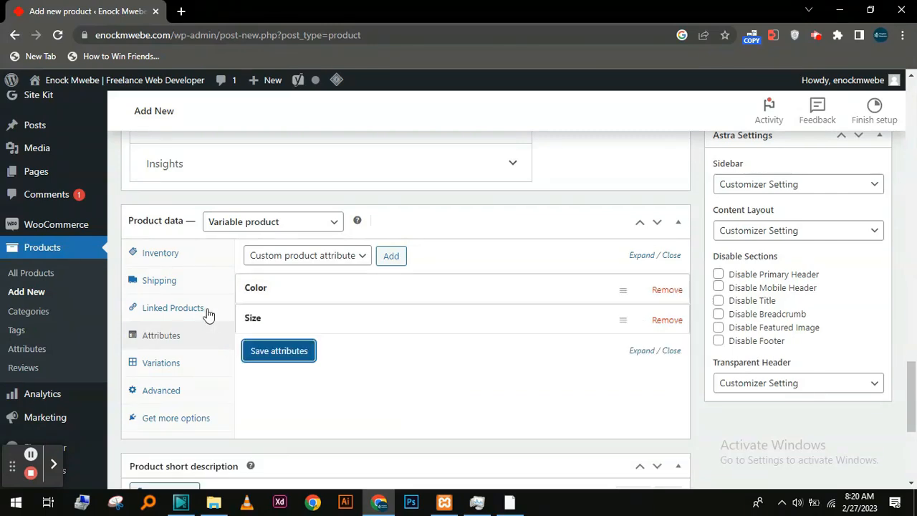
# Step: Create product variations from all attributes and accept the confirmation dialogs
pyautogui.click(188, 367)
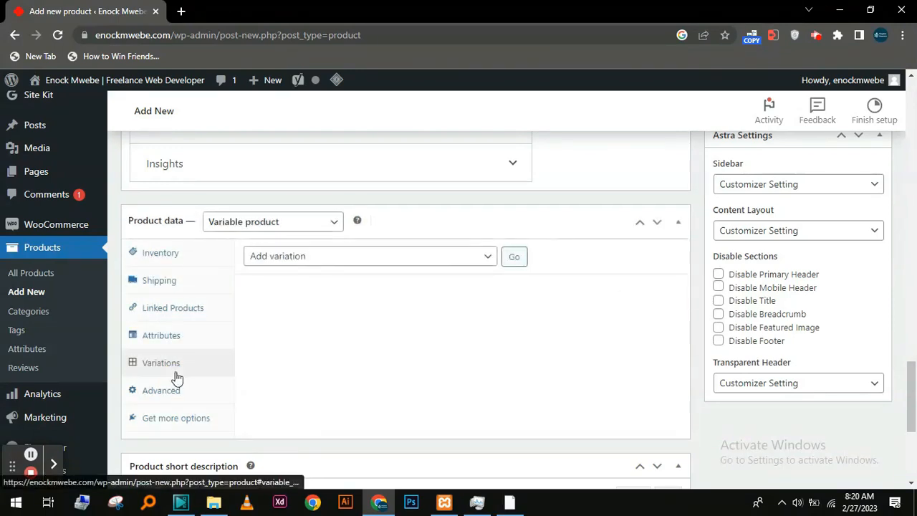
pyautogui.click(444, 259)
pyautogui.click(447, 286)
pyautogui.click(514, 257)
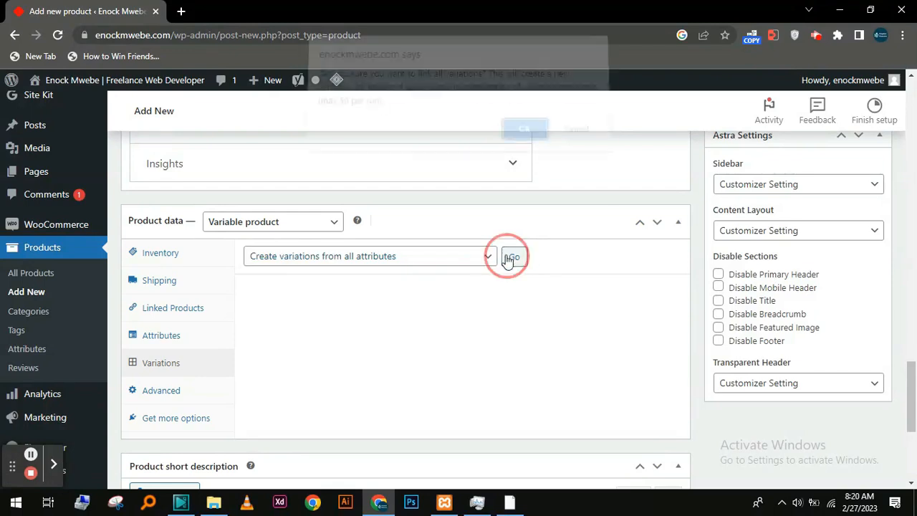
pyautogui.click(517, 137)
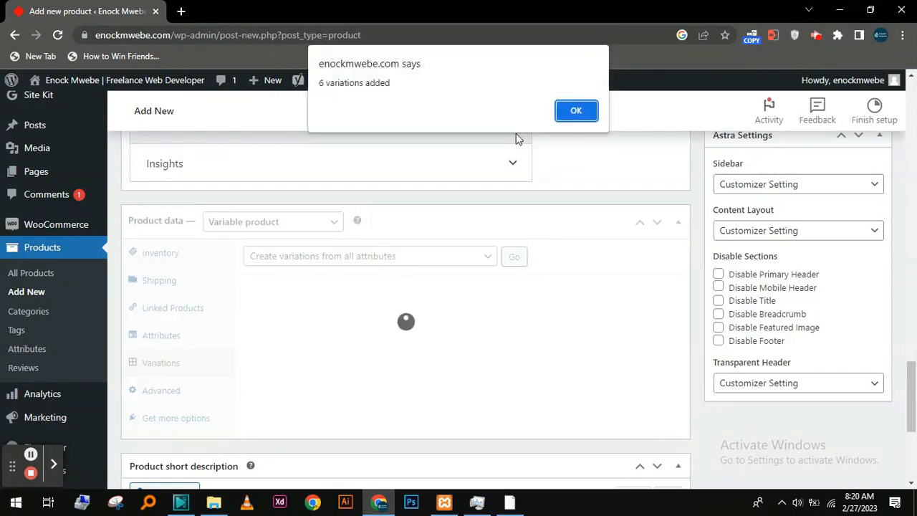
pyautogui.click(577, 114)
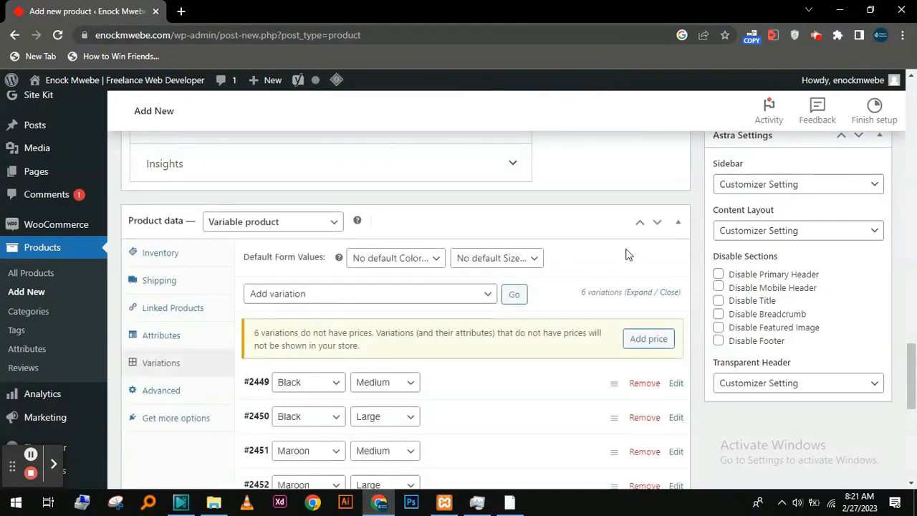
# Step: Set the black T-shirt photo 1.jpg from the media library as the image of the Black Medium variation
pyautogui.scroll(-3, 627, 255)
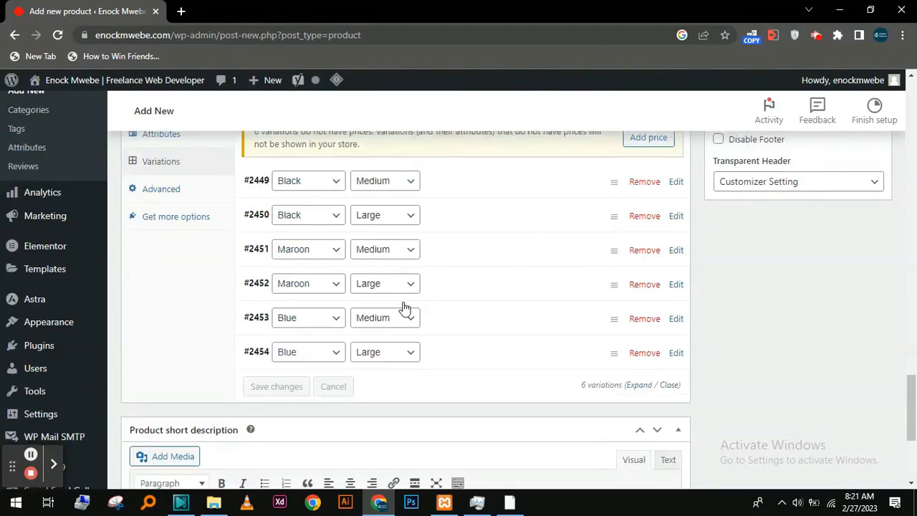
pyautogui.scroll(-3, 547, 298)
pyautogui.scroll(4, 546, 300)
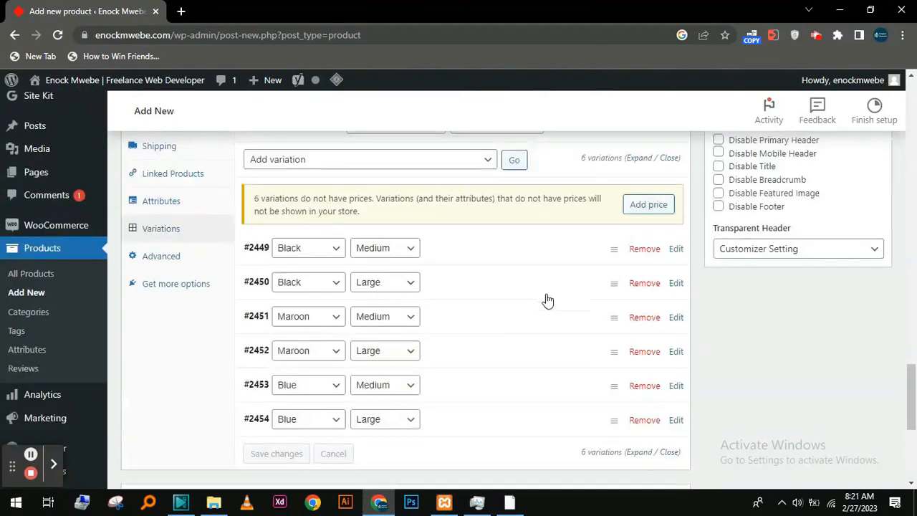
pyautogui.click(427, 251)
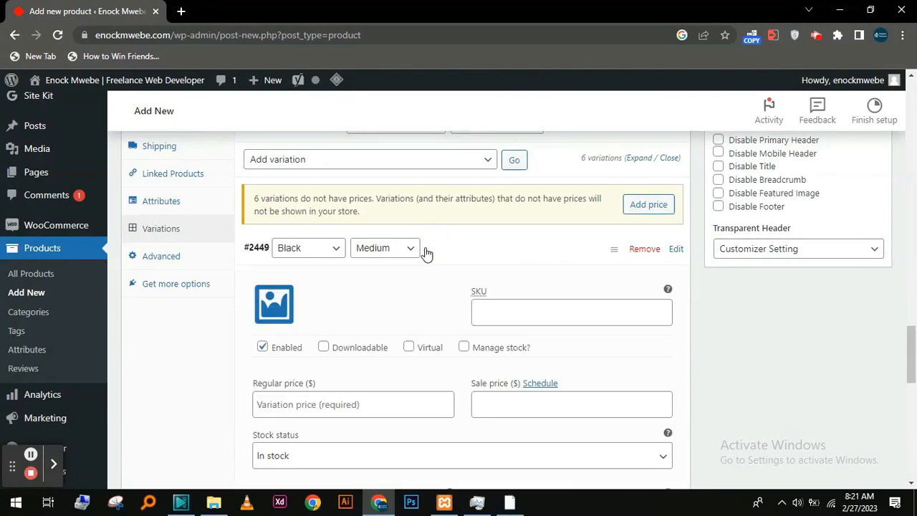
pyautogui.scroll(-1, 430, 252)
pyautogui.scroll(-2, 430, 250)
pyautogui.scroll(3, 359, 229)
pyautogui.click(272, 310)
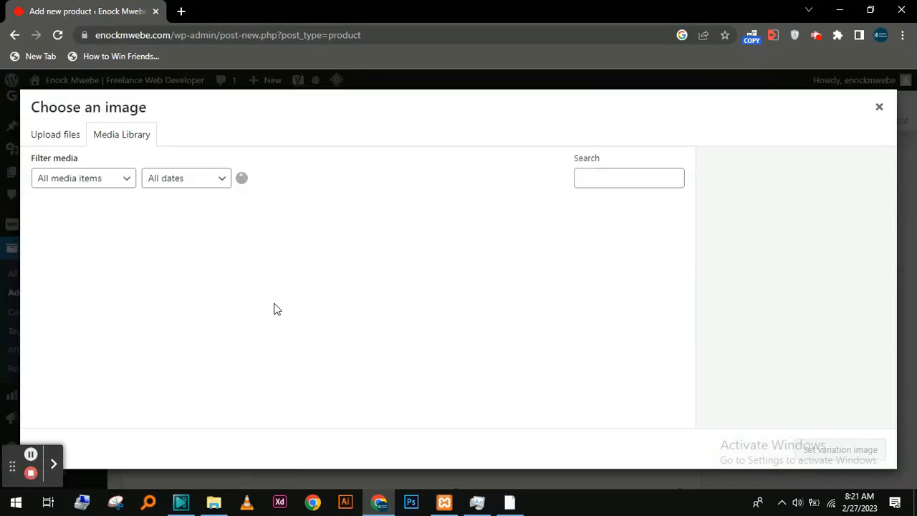
pyautogui.click(468, 230)
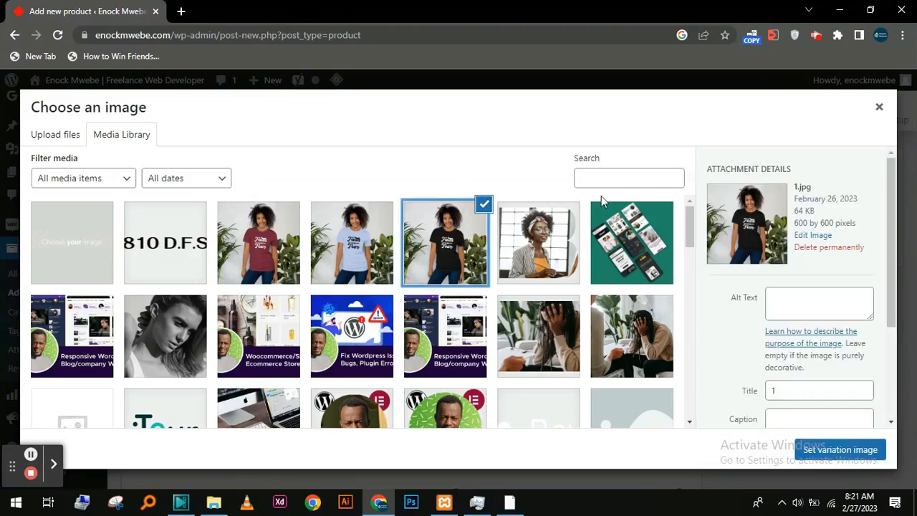
pyautogui.click(836, 458)
# Step: Set the Black Medium variation's regular price to 17.99 and copy that price
pyautogui.scroll(-1, 436, 311)
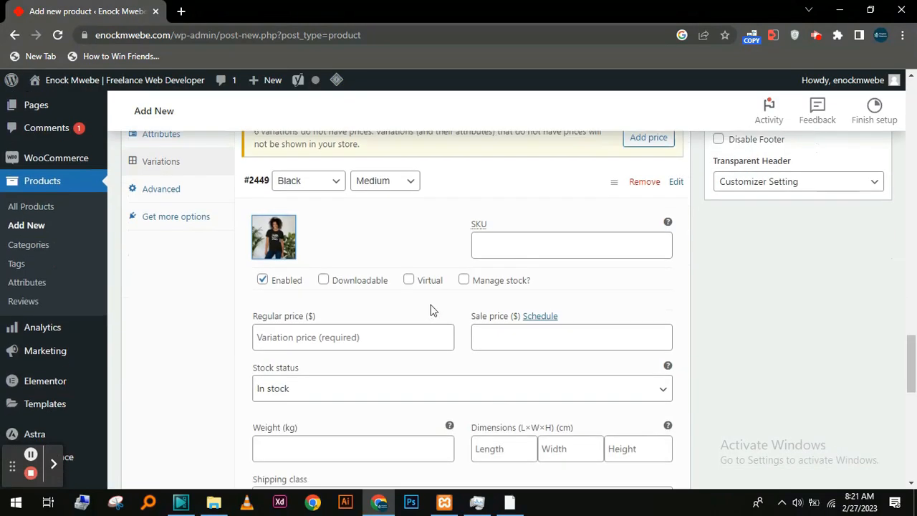
pyautogui.click(303, 336)
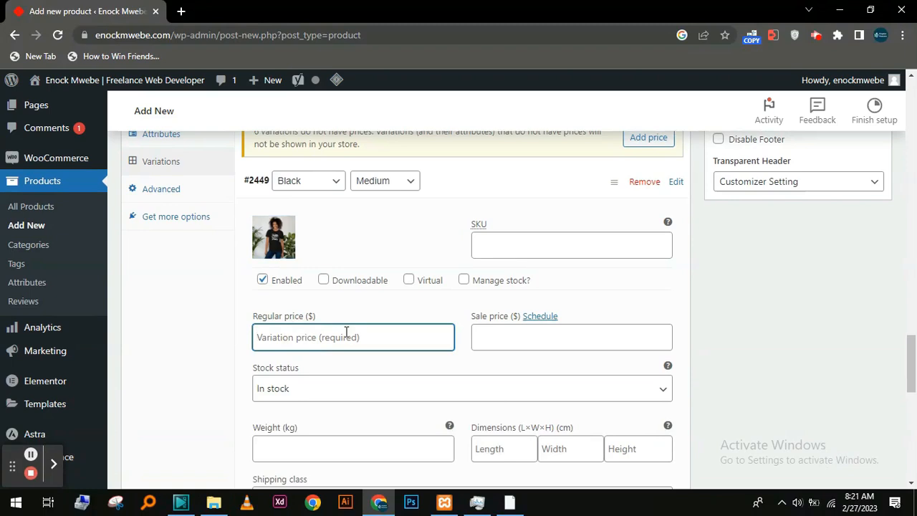
pyautogui.write('17.99')
pyautogui.doubleClick(278, 337)
pyautogui.rightClick(281, 338)
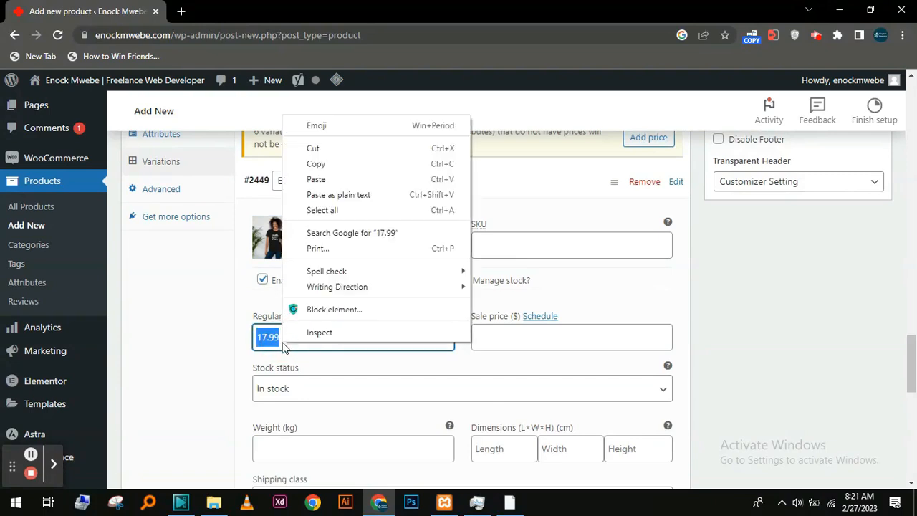
pyautogui.click(316, 164)
# Step: Give the Black Large variation the black T-shirt photo and paste 17.99 as its regular price
pyautogui.scroll(-5, 375, 248)
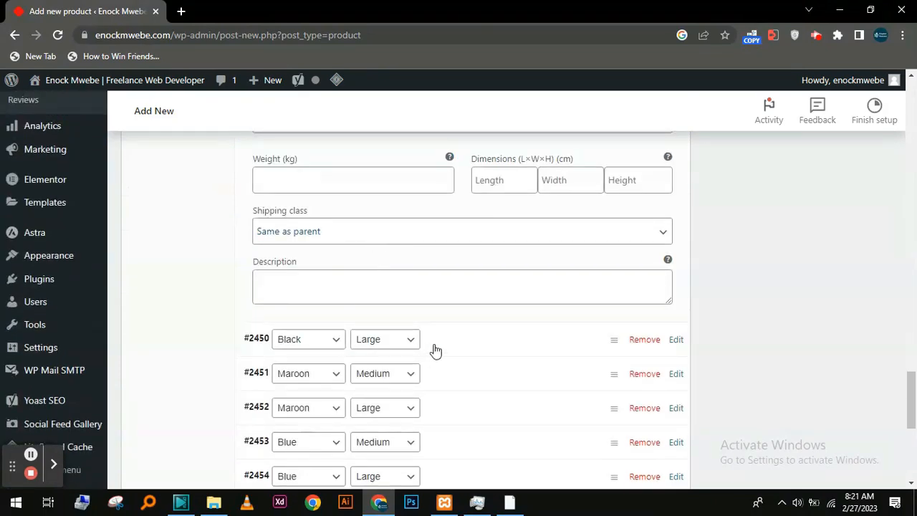
pyautogui.click(436, 350)
pyautogui.scroll(-3, 327, 307)
pyautogui.click(275, 194)
pyautogui.click(563, 292)
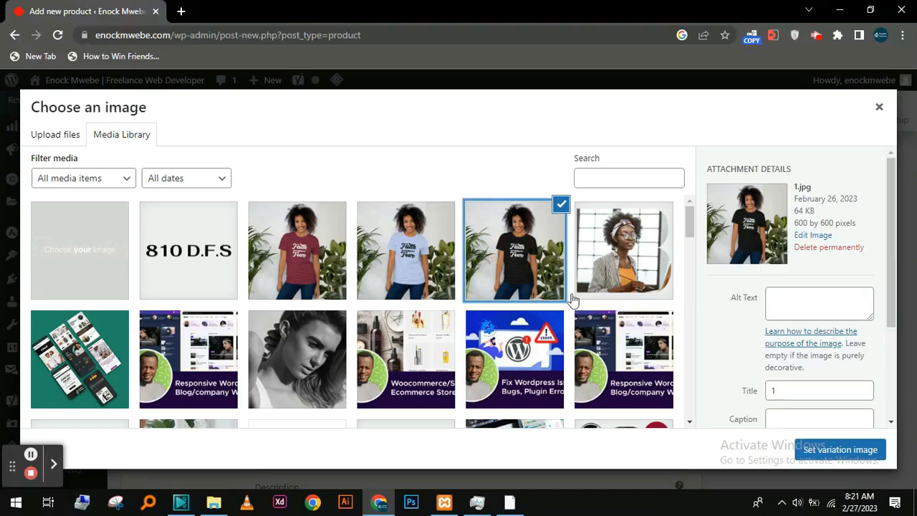
pyautogui.click(840, 449)
pyautogui.rightClick(293, 290)
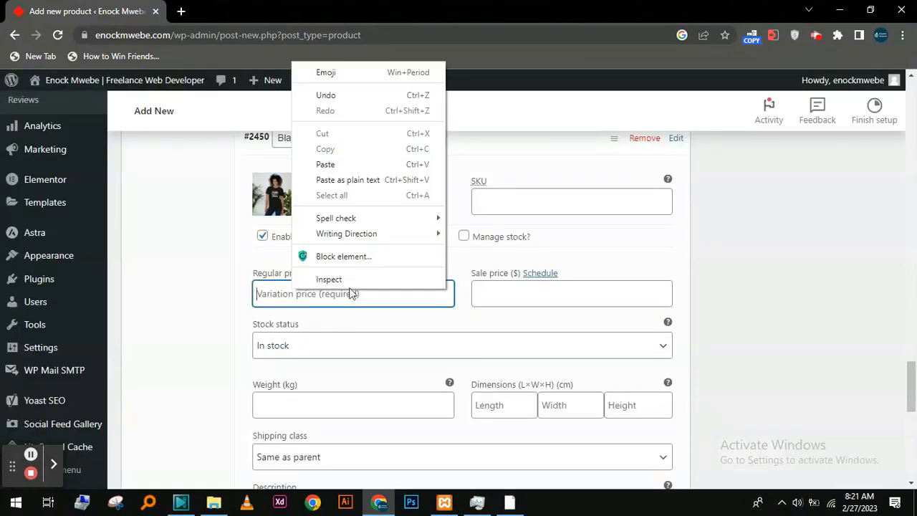
pyautogui.click(341, 178)
# Step: Give the Maroon Medium variation the maroon T-shirt photo and paste 17.99 as its regular price
pyautogui.scroll(-4, 336, 297)
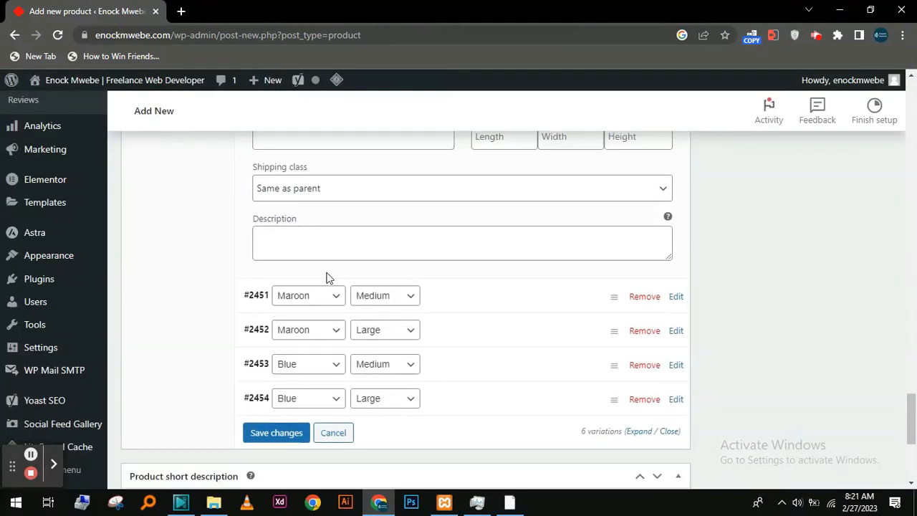
pyautogui.click(466, 300)
pyautogui.click(274, 352)
pyautogui.click(317, 233)
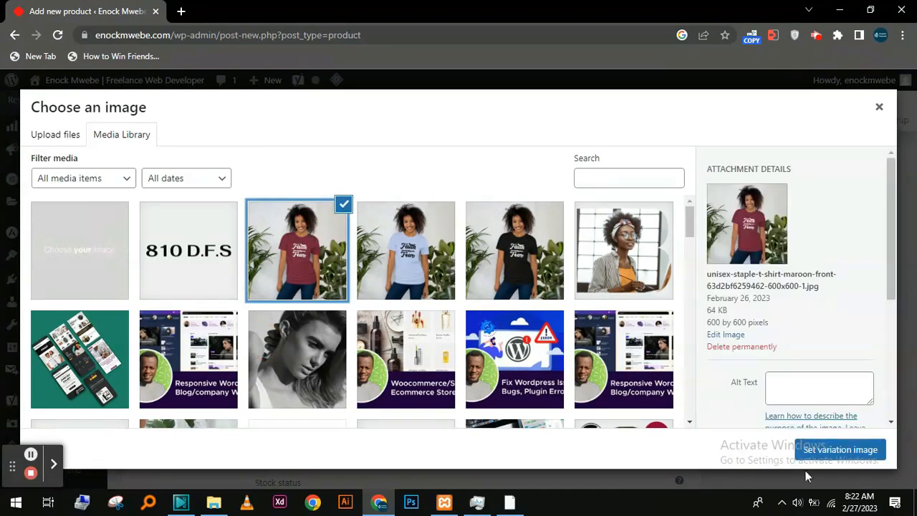
pyautogui.click(832, 450)
pyautogui.scroll(-2, 334, 327)
pyautogui.rightClick(328, 323)
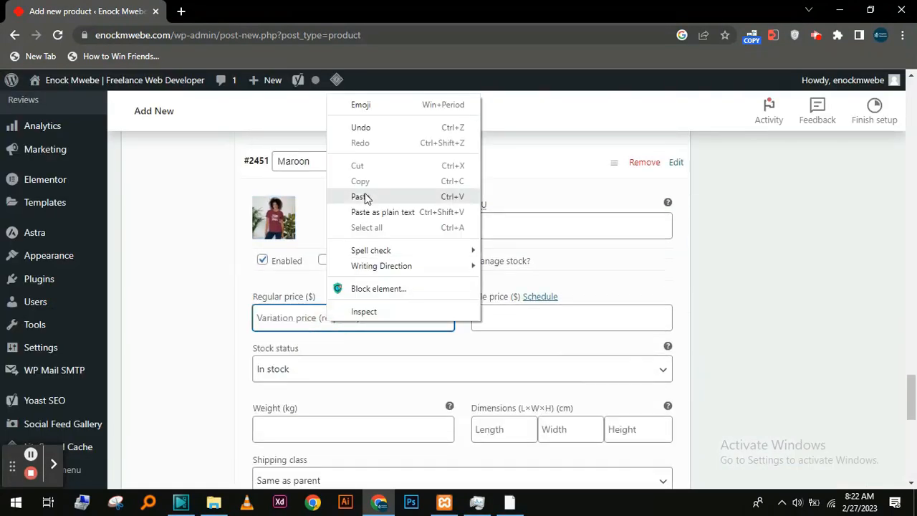
pyautogui.click(361, 197)
# Step: Give the Maroon Large variation the maroon T-shirt photo and paste 17.99 as its regular price
pyautogui.scroll(-6, 404, 328)
pyautogui.click(448, 185)
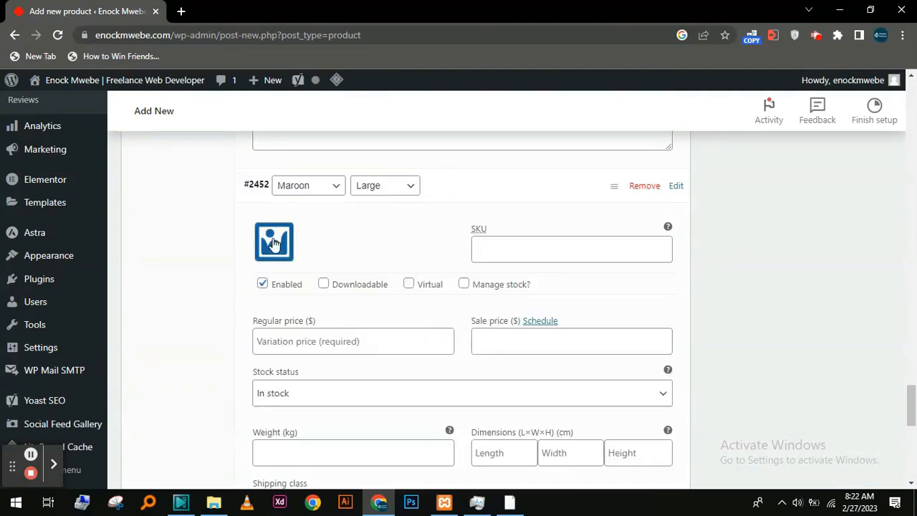
pyautogui.click(273, 242)
pyautogui.click(296, 250)
pyautogui.click(835, 450)
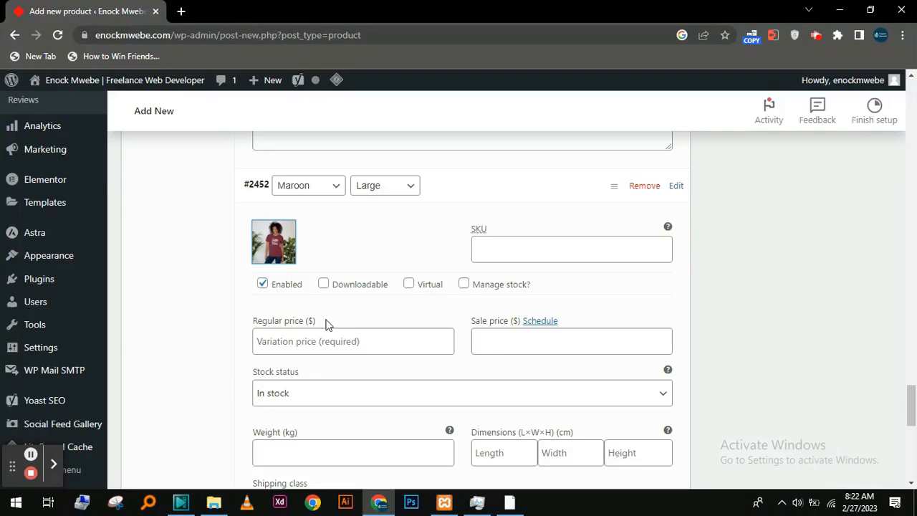
pyautogui.click(287, 341)
pyautogui.rightClick(282, 337)
pyautogui.click(308, 221)
# Step: Give the Blue Medium variation the light-blue T-shirt photo and paste the copied 17.99 as its regular price
pyautogui.scroll(-1, 345, 265)
pyautogui.scroll(-4, 345, 265)
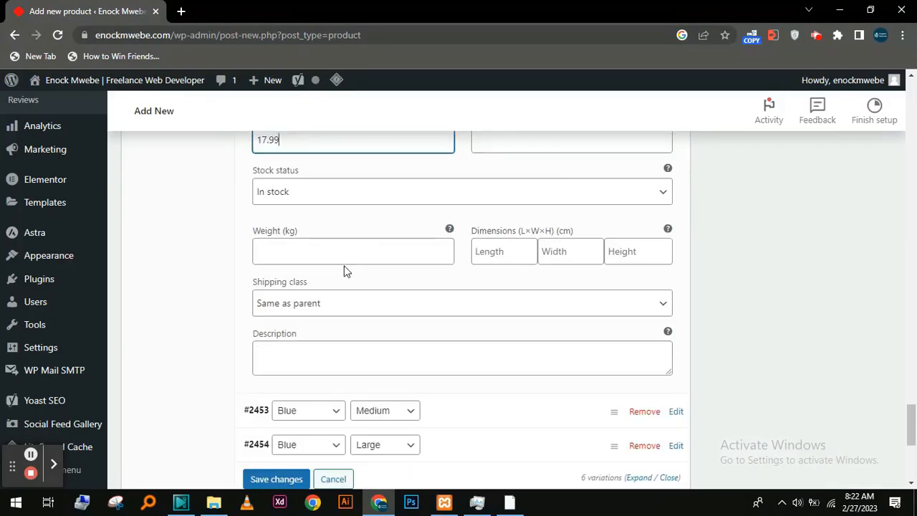
pyautogui.click(441, 285)
pyautogui.click(263, 324)
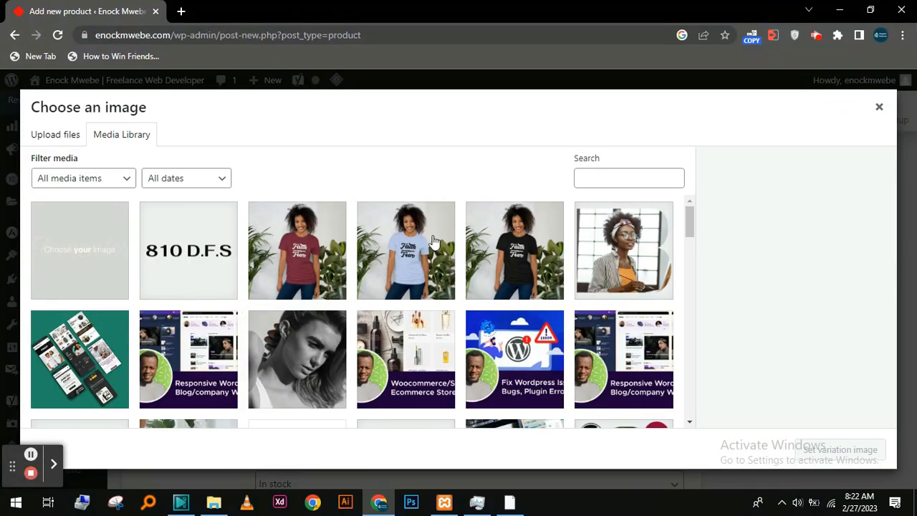
pyautogui.click(405, 235)
pyautogui.click(834, 448)
pyautogui.scroll(-2, 357, 371)
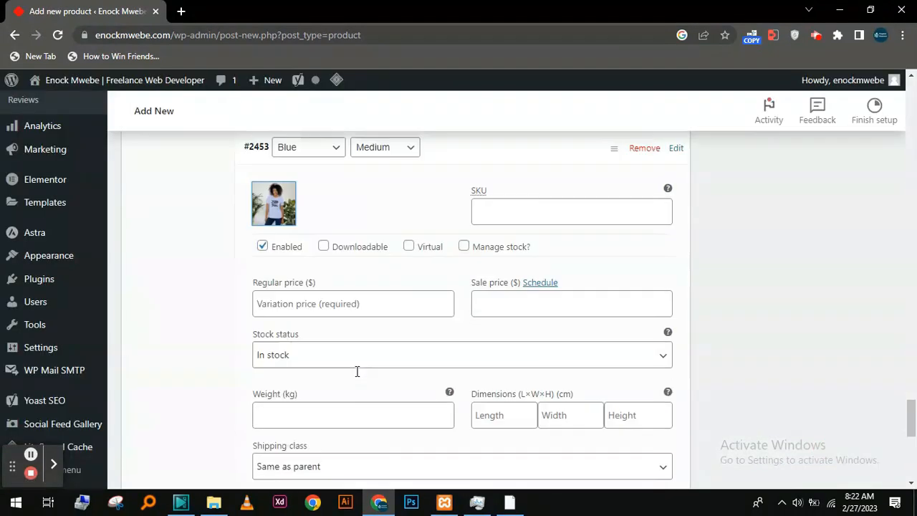
pyautogui.rightClick(291, 293)
pyautogui.click(363, 165)
pyautogui.scroll(-4, 387, 279)
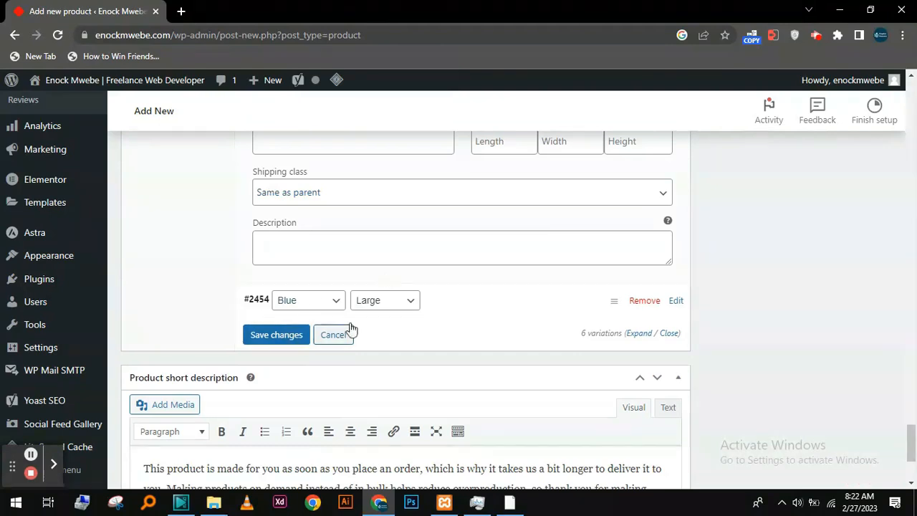
# Step: Give the Blue Large variation the light-blue T-shirt photo, paste 17.99 as its regular price, and save the variation changes
pyautogui.click(402, 311)
pyautogui.click(273, 356)
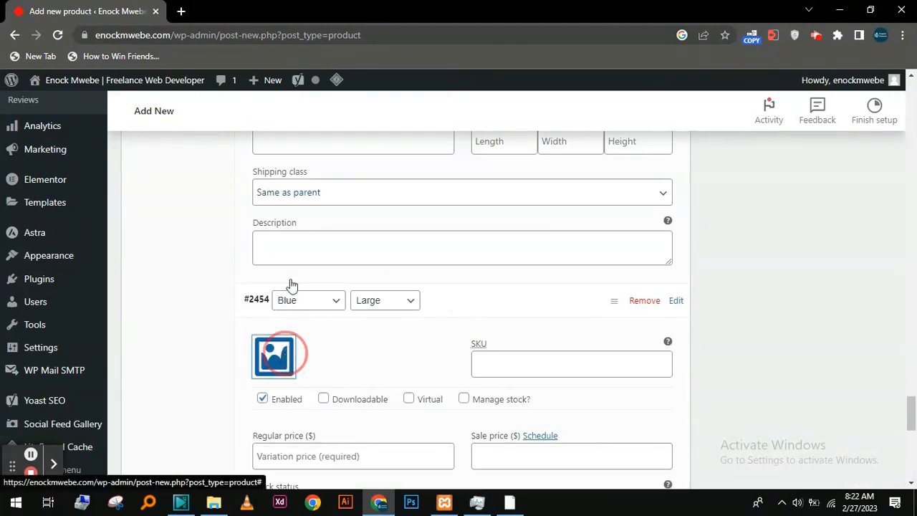
pyautogui.click(416, 247)
pyautogui.click(810, 454)
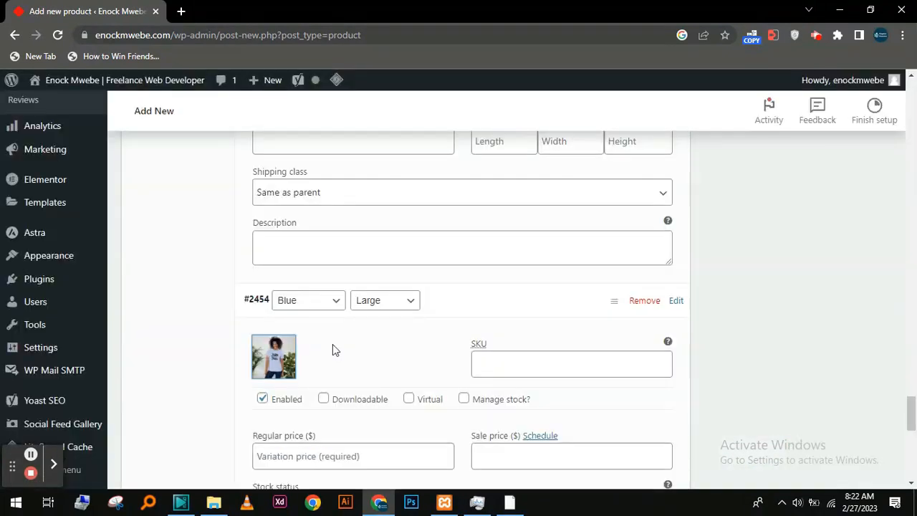
pyautogui.scroll(-2, 333, 344)
pyautogui.rightClick(289, 318)
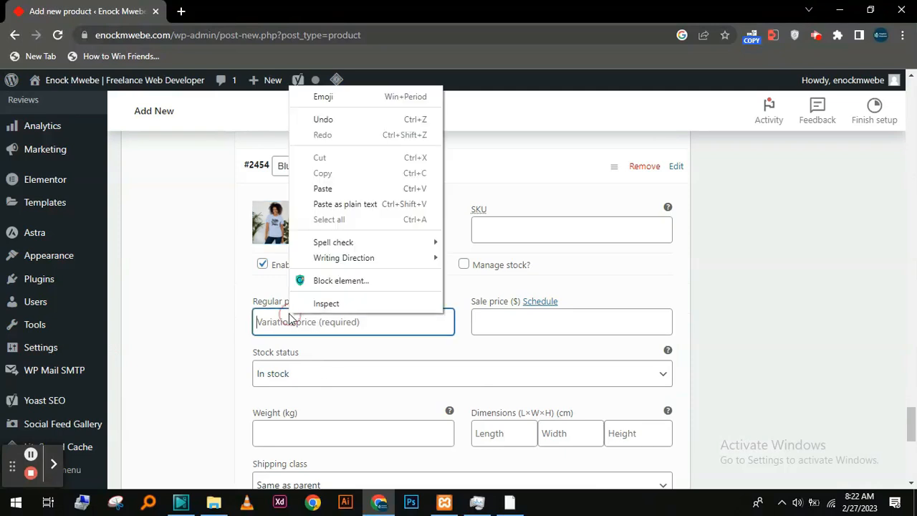
pyautogui.click(330, 188)
pyautogui.scroll(-4, 341, 310)
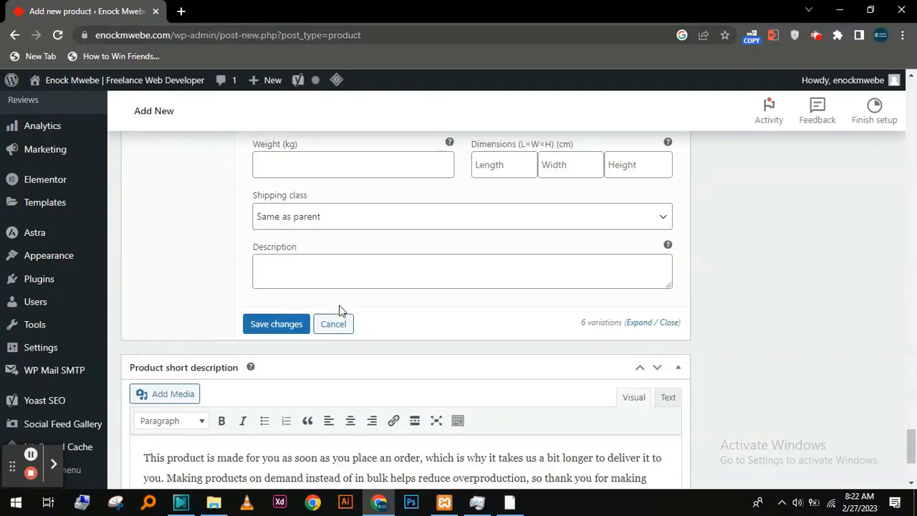
pyautogui.click(265, 324)
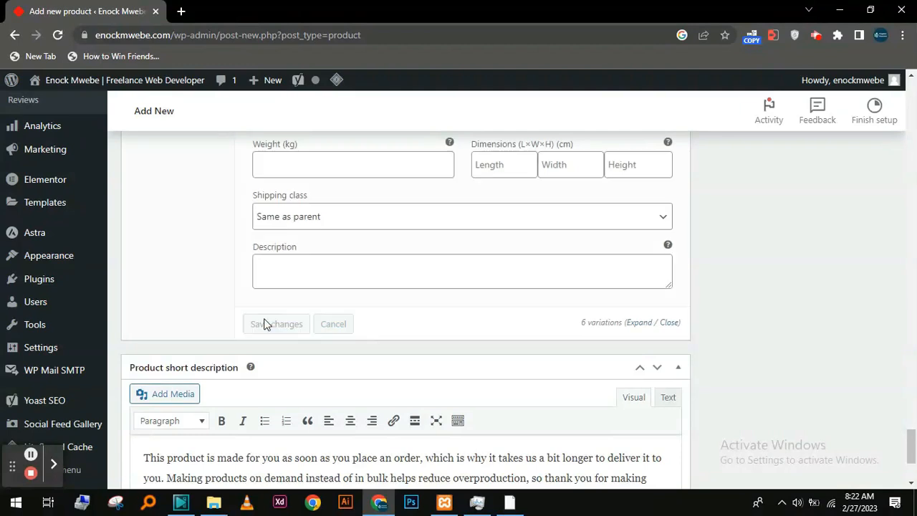
# Step: Name the product "Faith Over Fear Shirt" and publish it
pyautogui.scroll(-10, 445, 314)
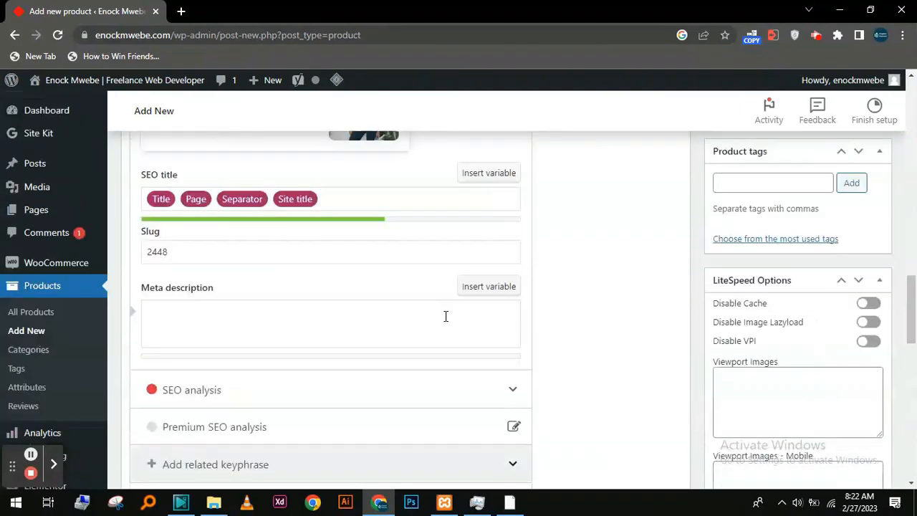
pyautogui.scroll(10, 592, 382)
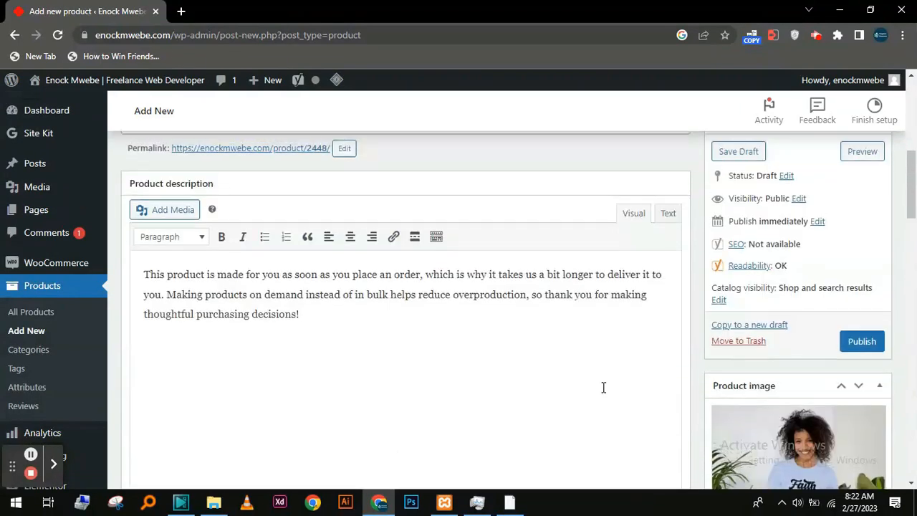
pyautogui.scroll(3, 607, 387)
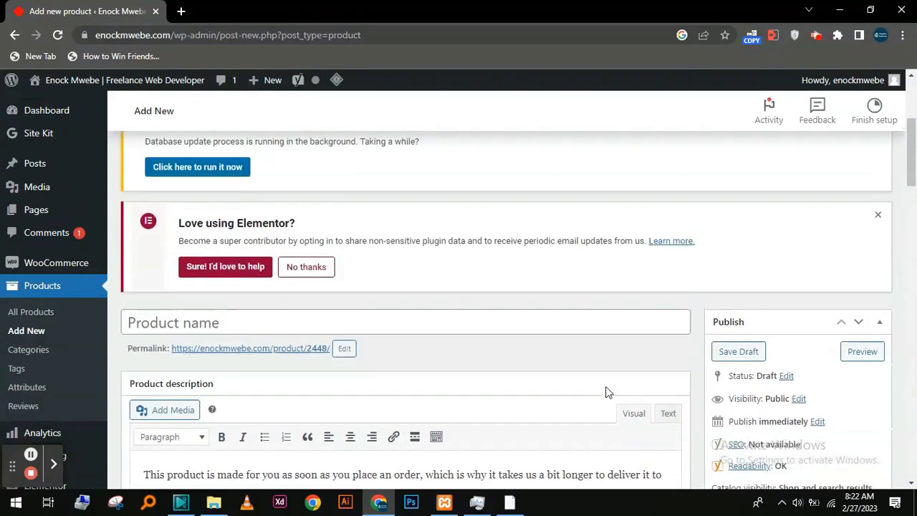
pyautogui.click(364, 324)
pyautogui.write('F')
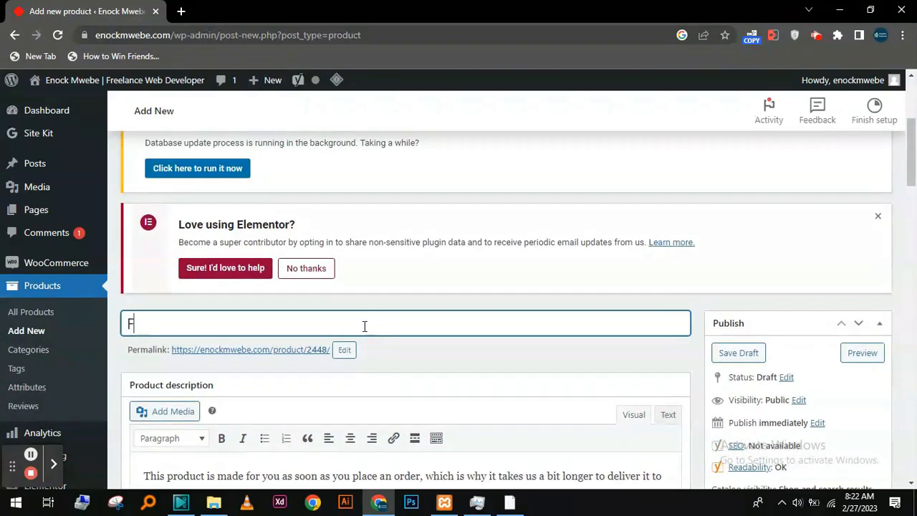
pyautogui.write('ath Over Fear Tee')
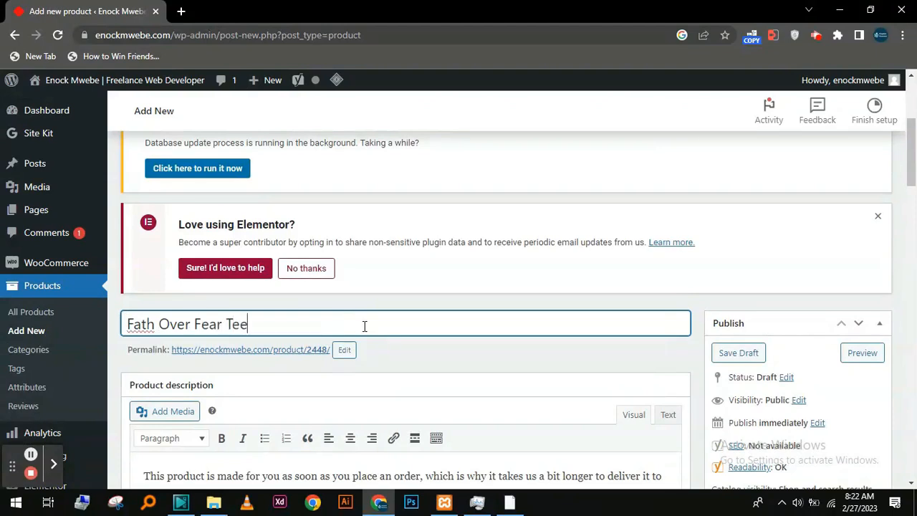
pyautogui.click(141, 324)
pyautogui.write('i')
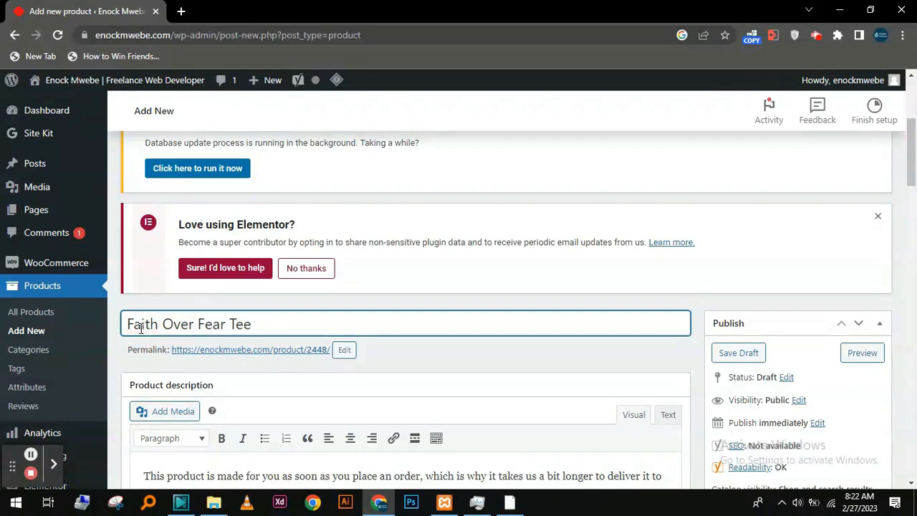
pyautogui.doubleClick(240, 324)
pyautogui.write('Shirt')
pyautogui.scroll(-3, 742, 347)
pyautogui.click(861, 343)
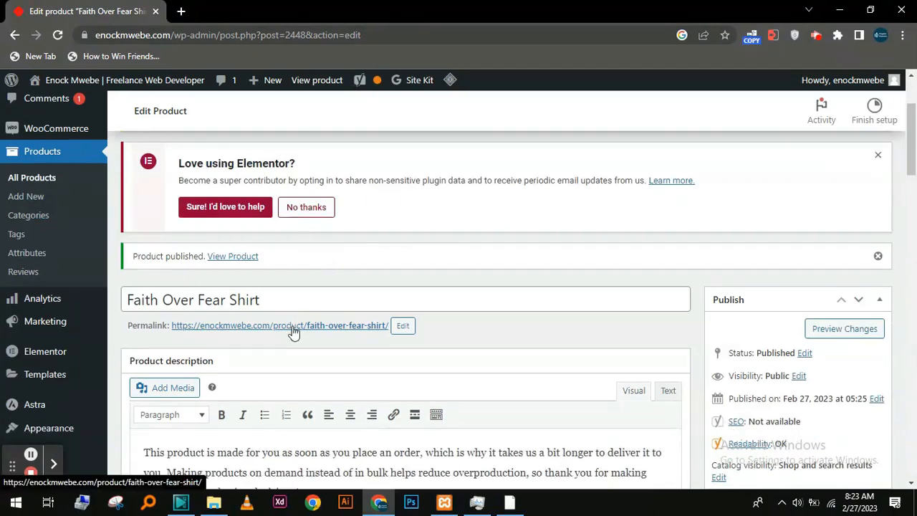
# Step: Open the published product's permalink in a new browser tab and switch to that tab
pyautogui.rightClick(292, 326)
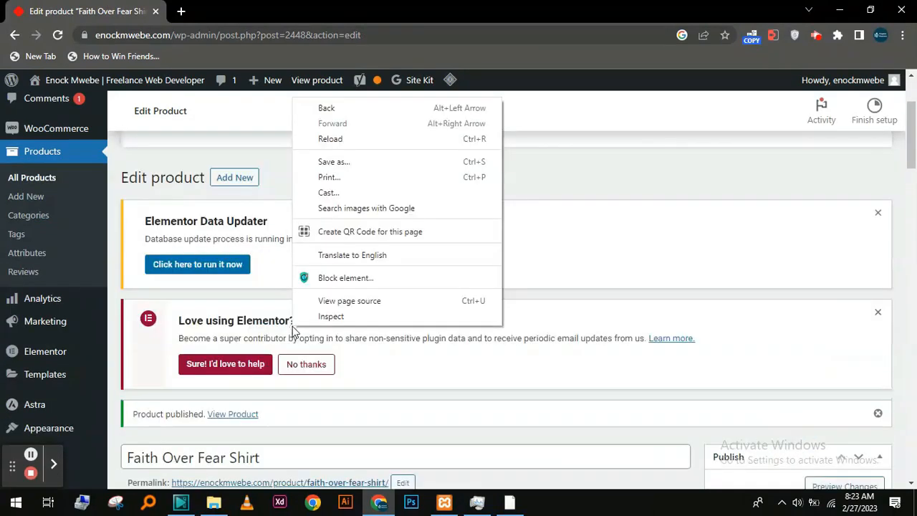
pyautogui.click(648, 266)
pyautogui.scroll(-3, 647, 266)
pyautogui.rightClick(340, 221)
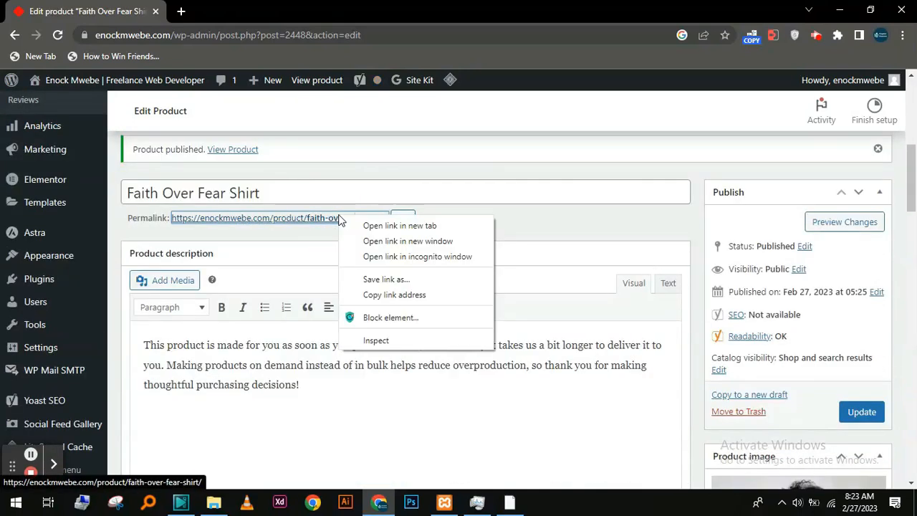
pyautogui.click(387, 226)
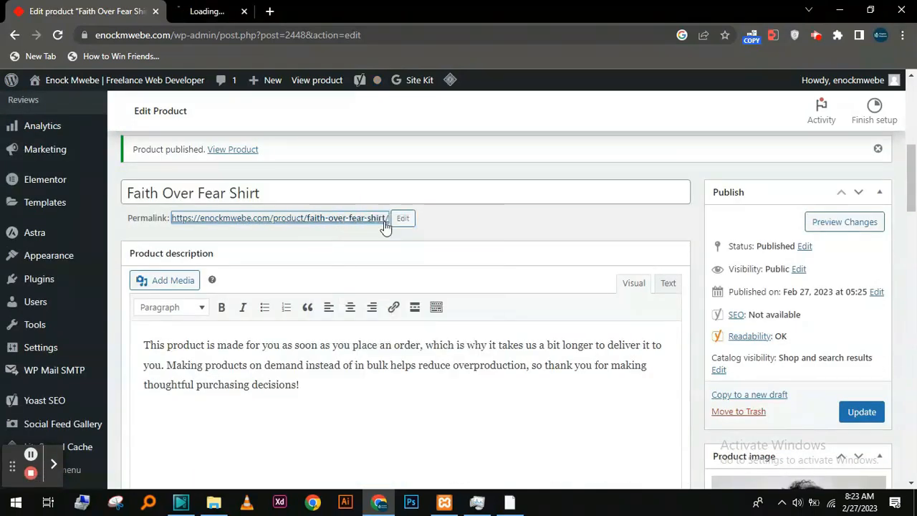
pyautogui.click(228, 7)
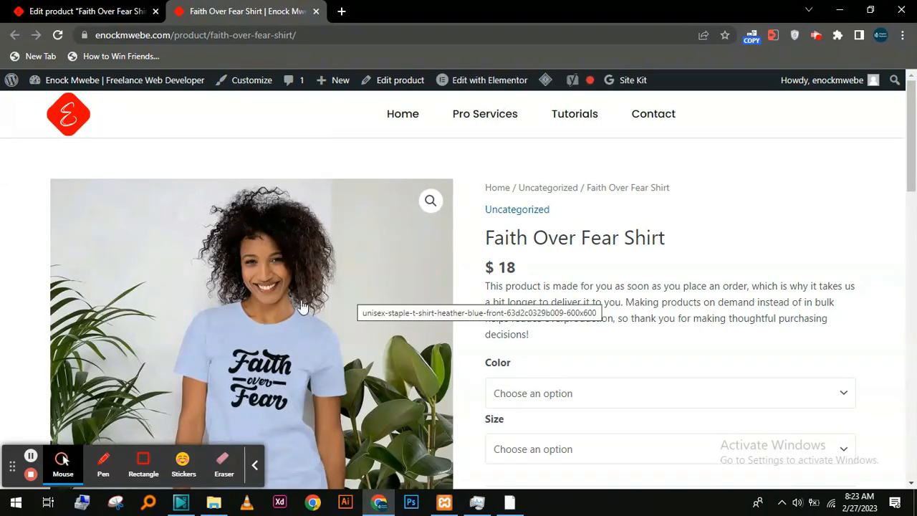
# Step: Examine the live product page, including its gallery, description, color and size options, and related products
pyautogui.scroll(-1, 358, 336)
pyautogui.scroll(-4, 358, 336)
pyautogui.scroll(-4, 211, 356)
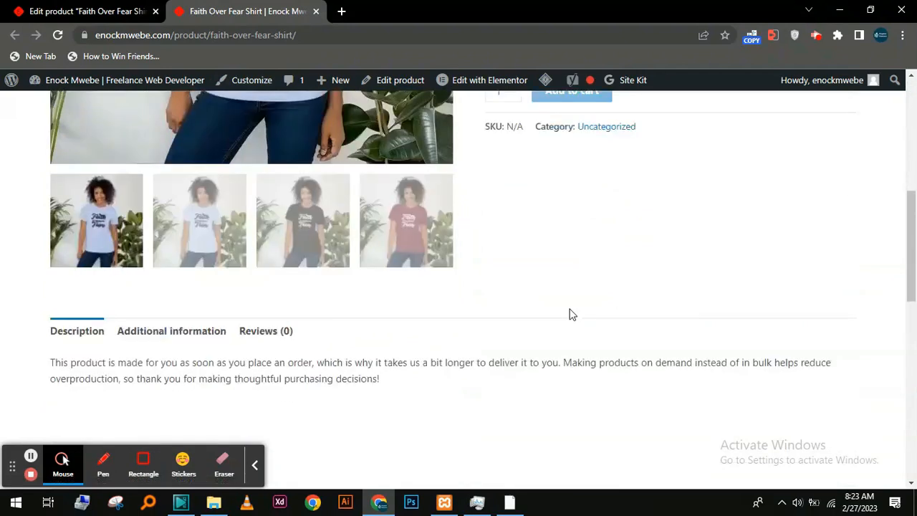
pyautogui.scroll(-4, 481, 318)
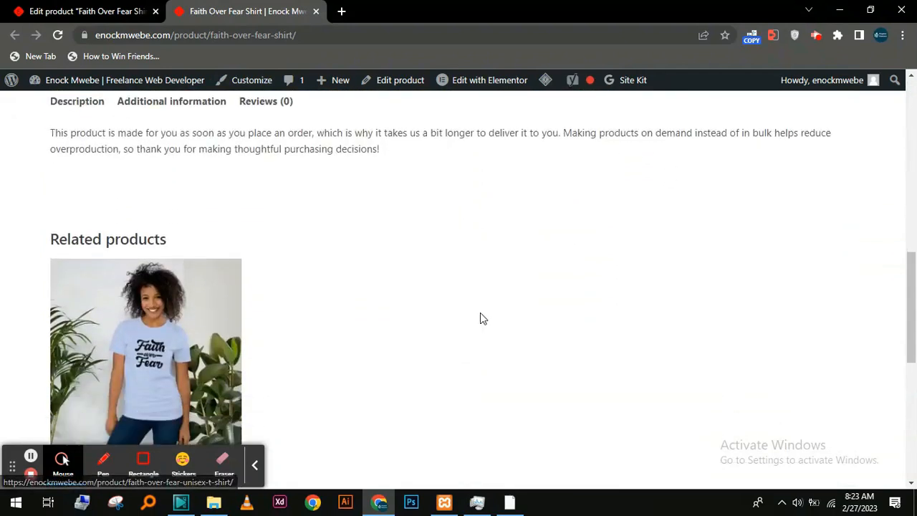
pyautogui.scroll(5, 481, 317)
pyautogui.scroll(7, 480, 316)
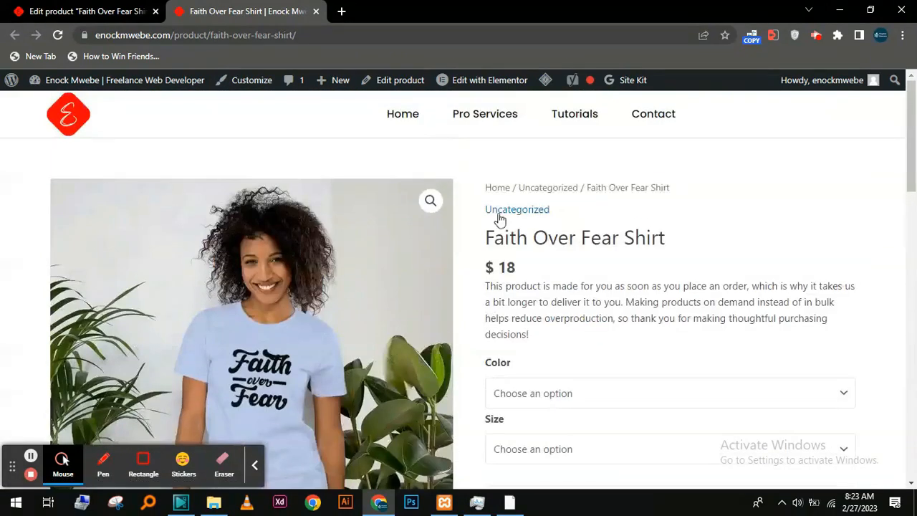
pyautogui.scroll(-2, 496, 296)
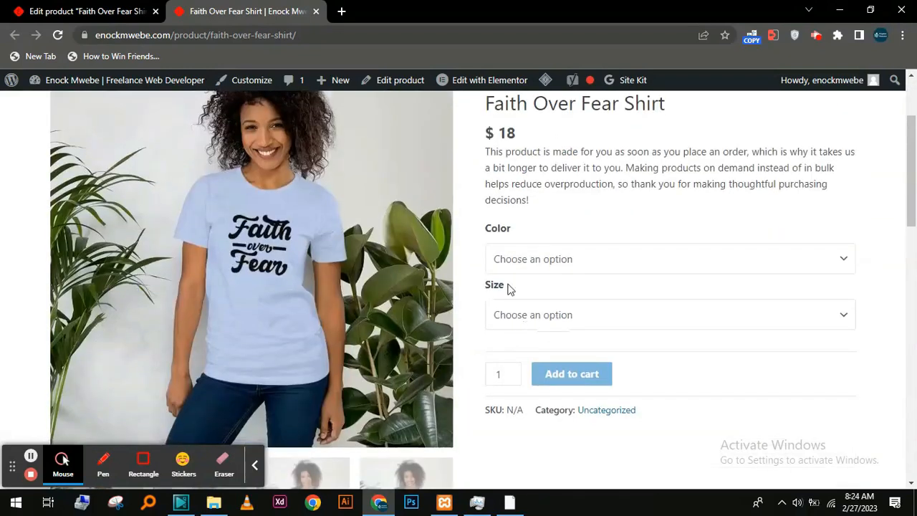
pyautogui.scroll(-2, 578, 313)
pyautogui.scroll(4, 577, 311)
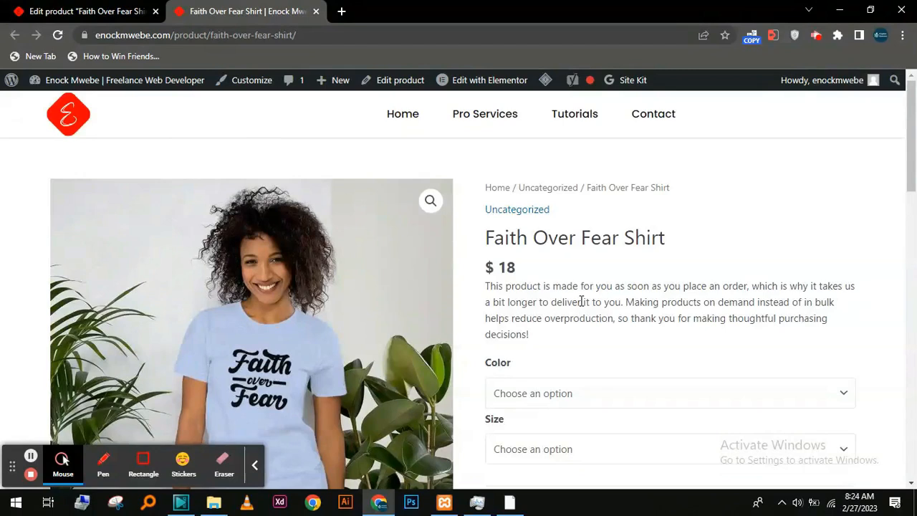
# Step: Return to the product's edit page and open the Single Product templates in the Elementor Theme Builder
pyautogui.click(126, 9)
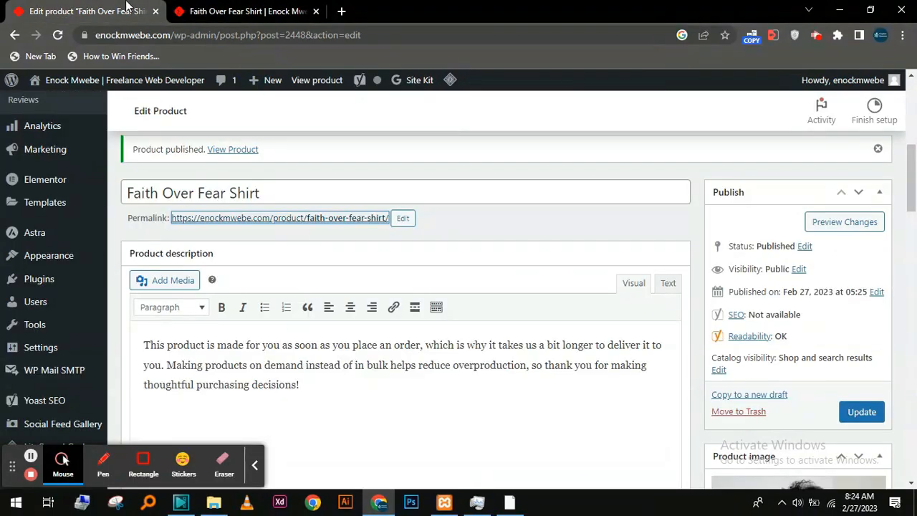
pyautogui.click(254, 466)
pyautogui.moveTo(66, 328)
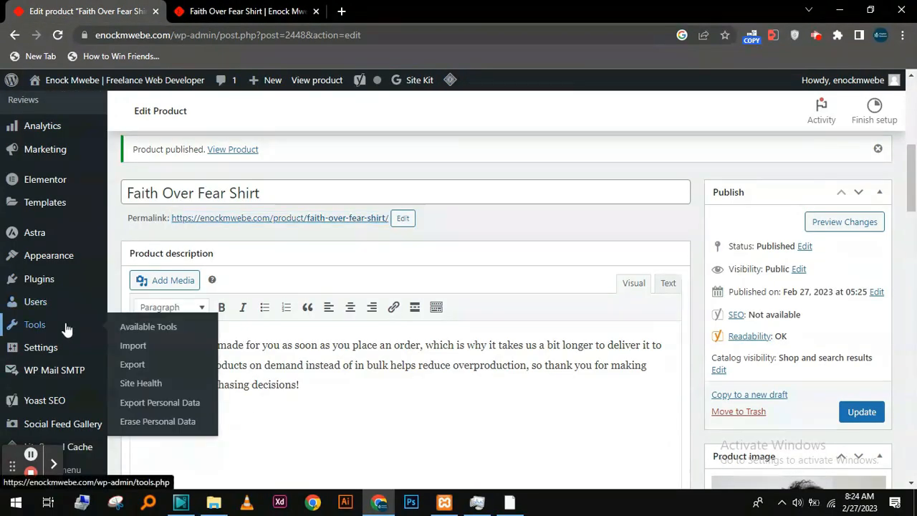
pyautogui.moveTo(48, 185)
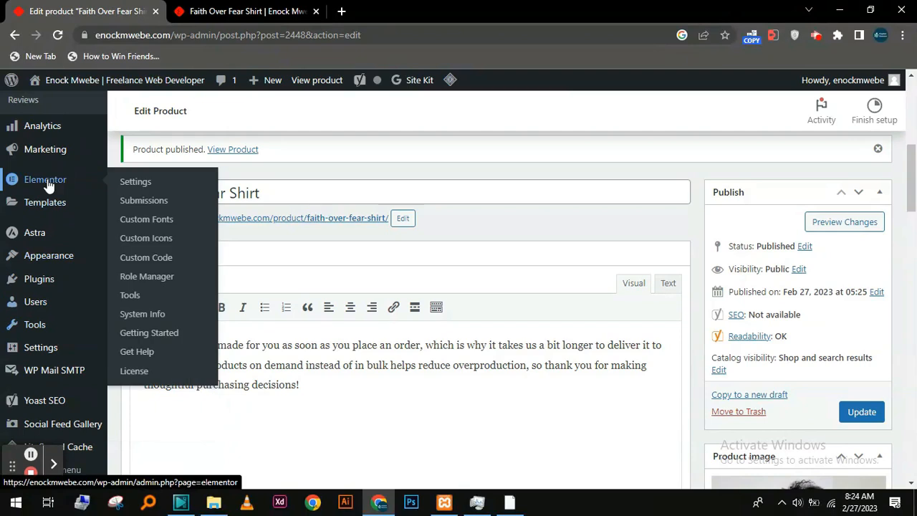
pyautogui.moveTo(45, 205)
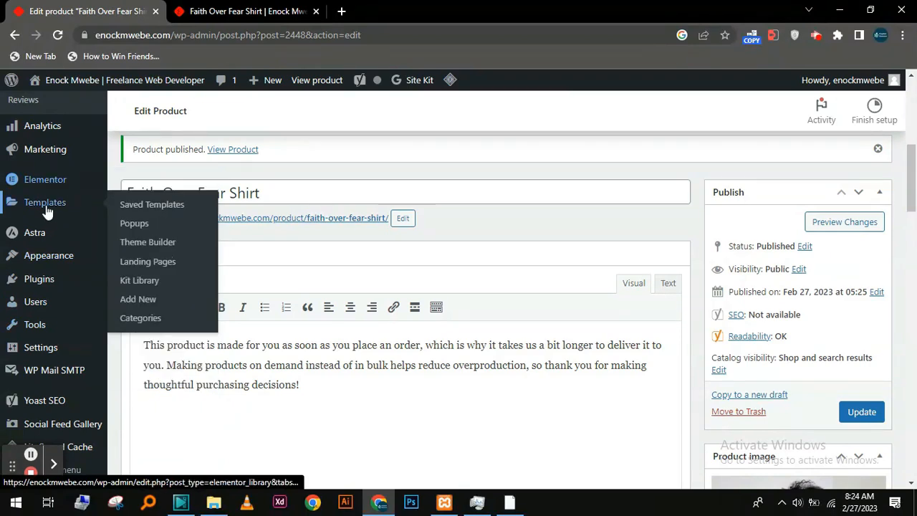
pyautogui.click(155, 242)
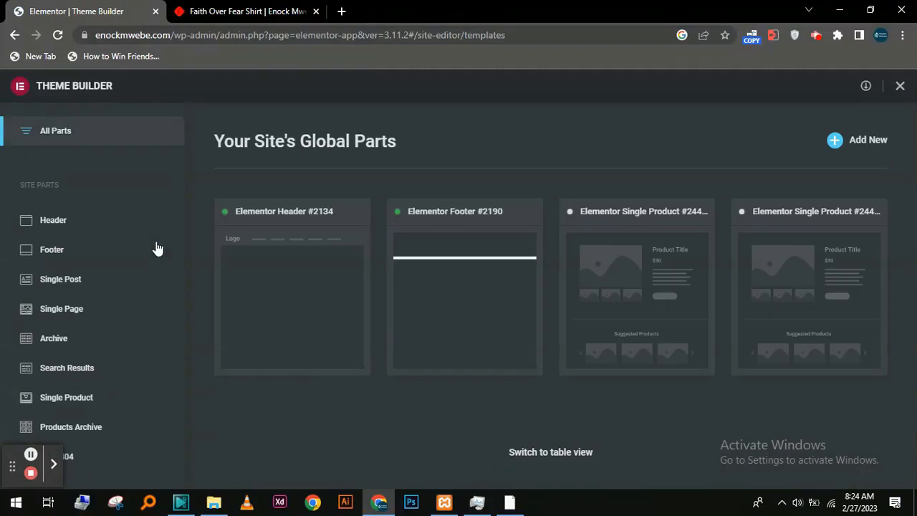
pyautogui.click(112, 398)
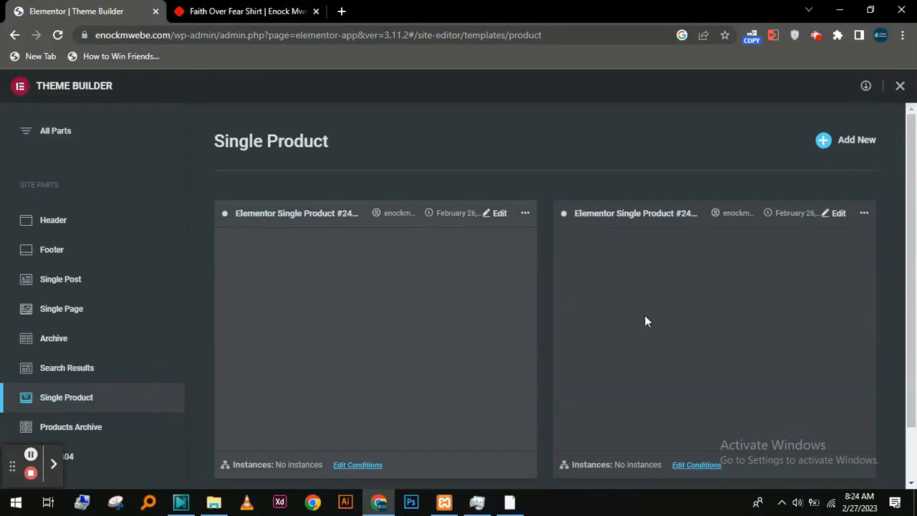
# Step: Move both existing Single Product templates to the trash
pyautogui.scroll(-1, 645, 321)
pyautogui.click(526, 152)
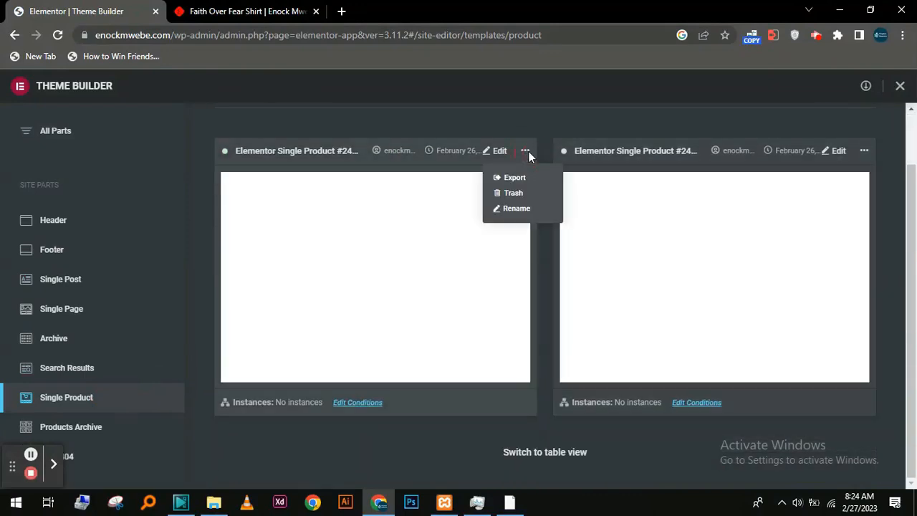
pyautogui.click(517, 193)
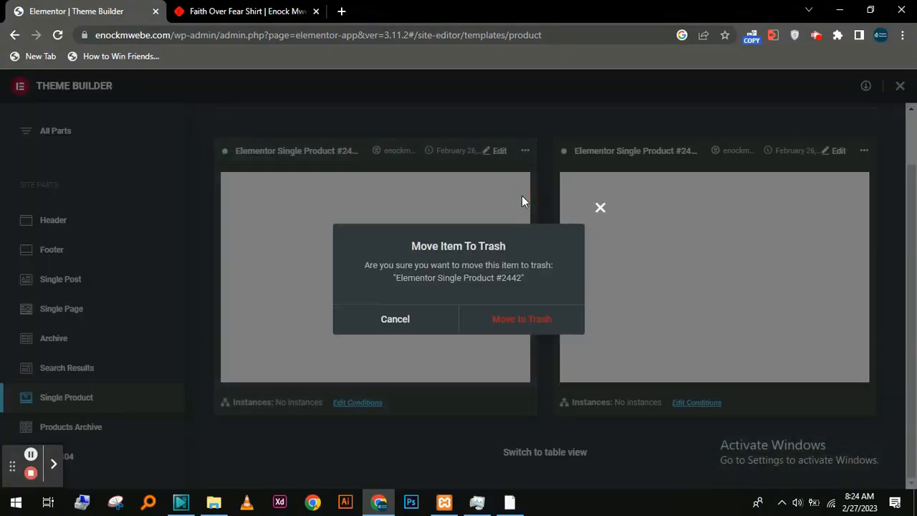
pyautogui.click(503, 322)
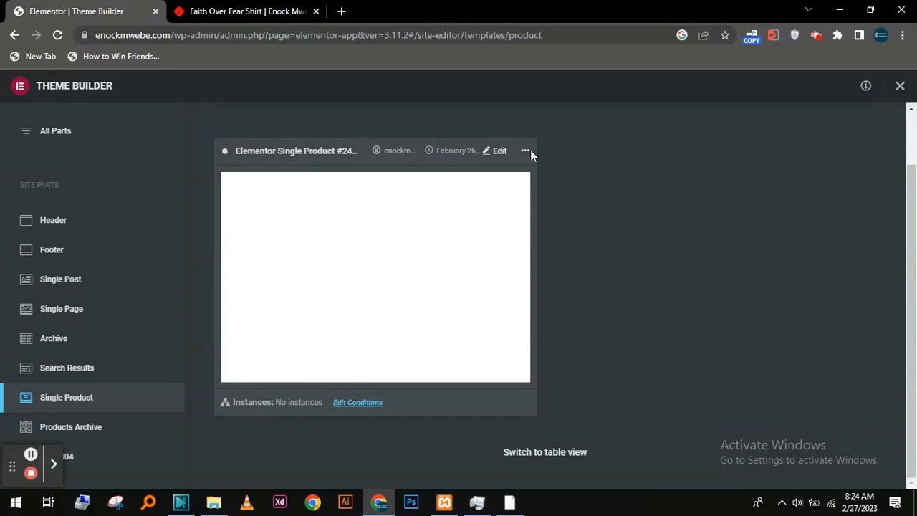
pyautogui.click(527, 150)
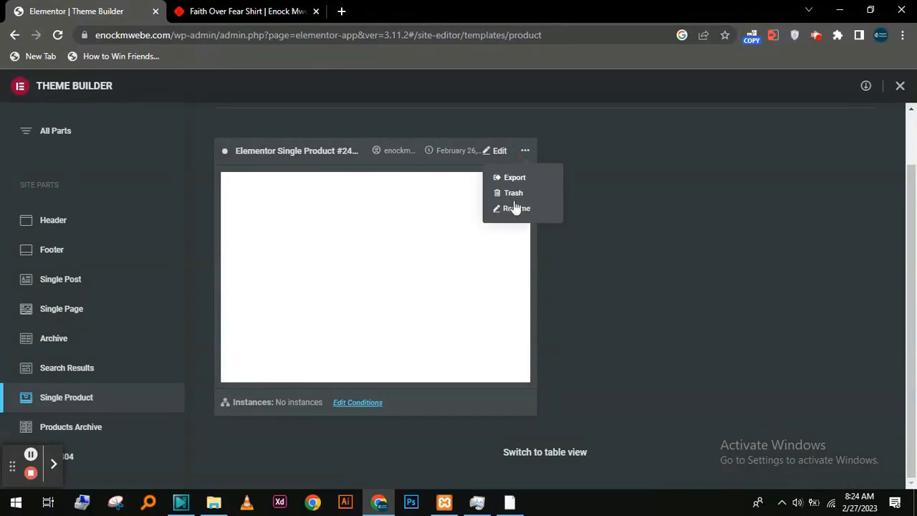
pyautogui.click(513, 192)
pyautogui.click(534, 326)
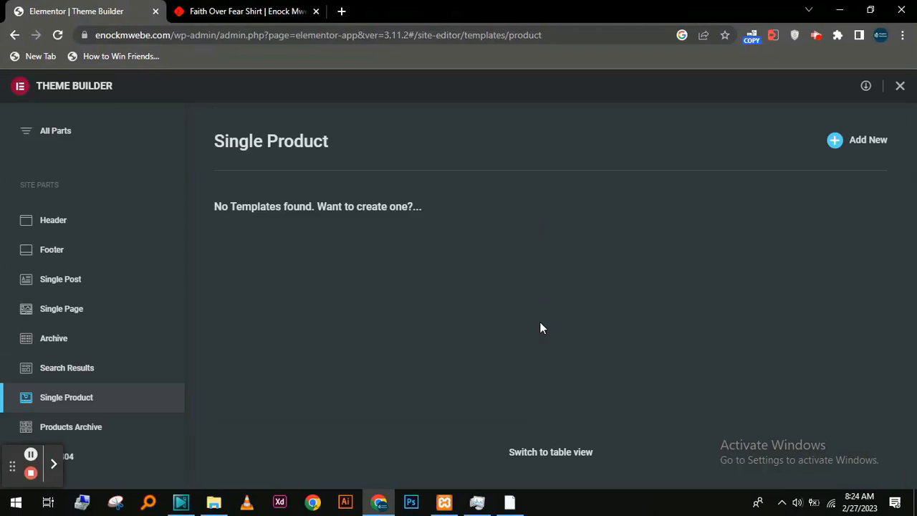
# Step: Create a new Single Product template and dismiss the block library to start from a blank canvas
pyautogui.click(846, 146)
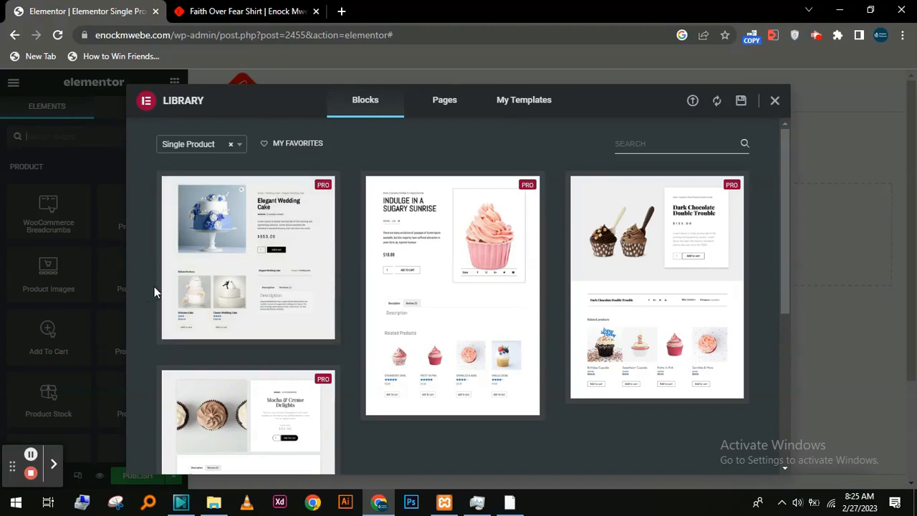
pyautogui.moveTo(202, 287)
pyautogui.moveTo(454, 247)
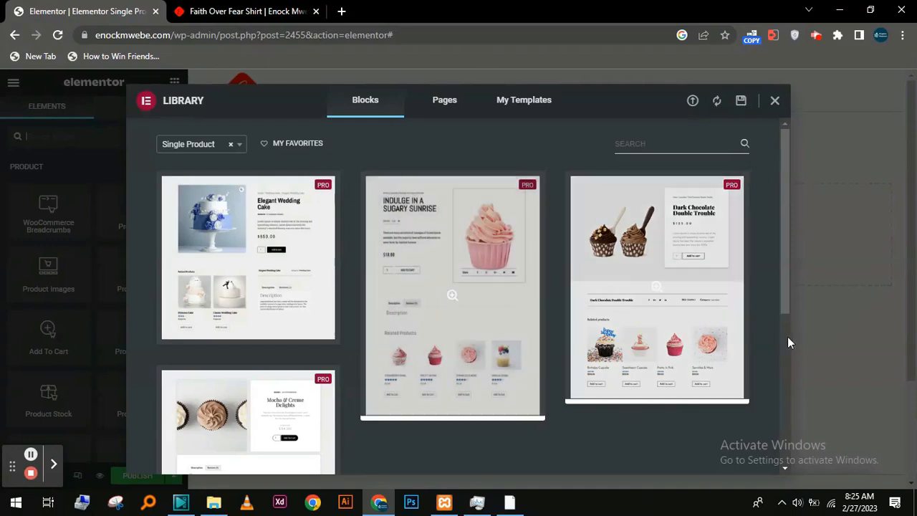
pyautogui.scroll(-5, 774, 315)
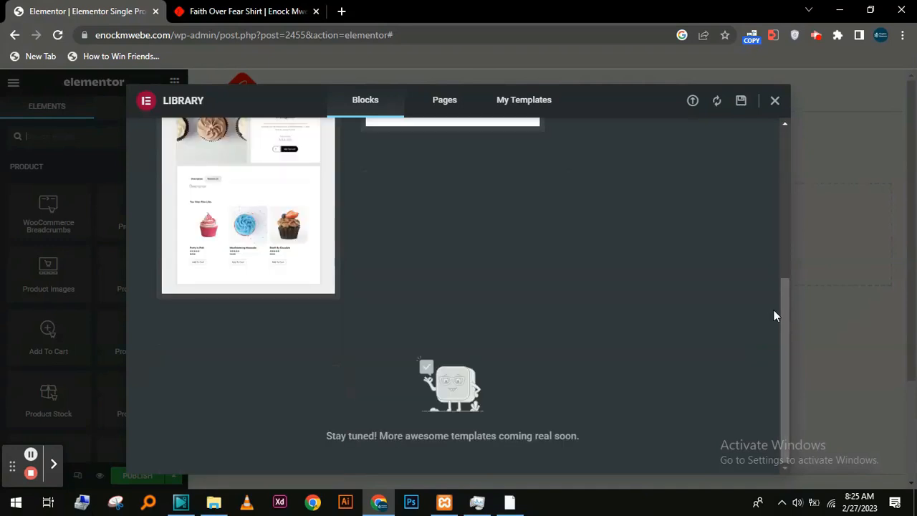
pyautogui.click(778, 104)
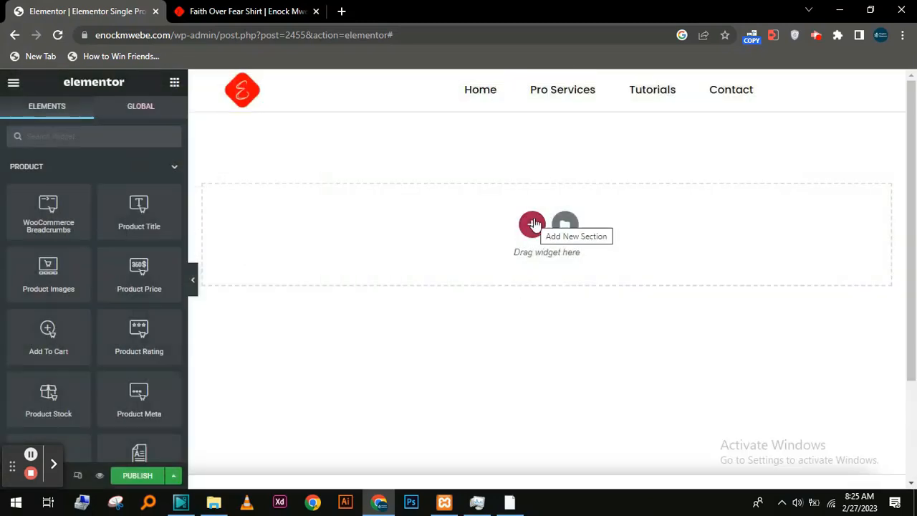
# Step: Check the live product page's layout, then add a two-column section with the Product Images widget in its left column
pyautogui.click(243, 11)
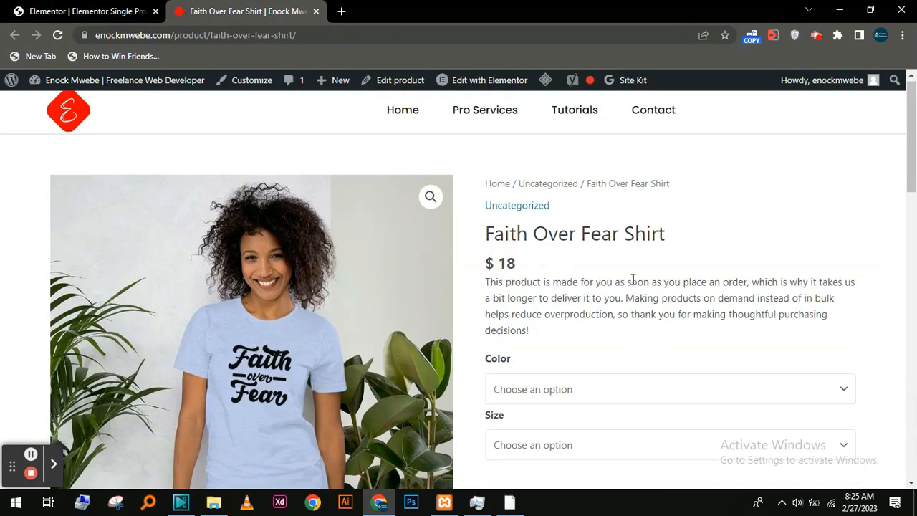
pyautogui.scroll(-3, 635, 279)
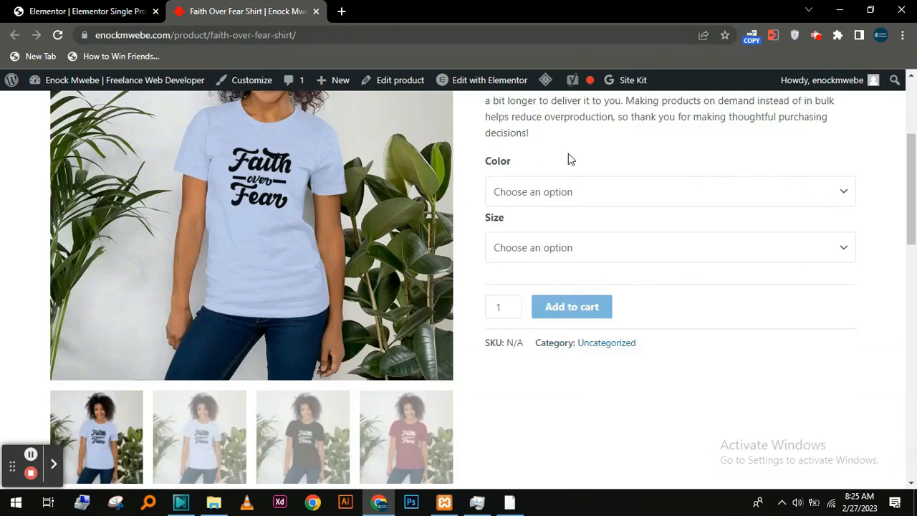
pyautogui.scroll(2, 521, 334)
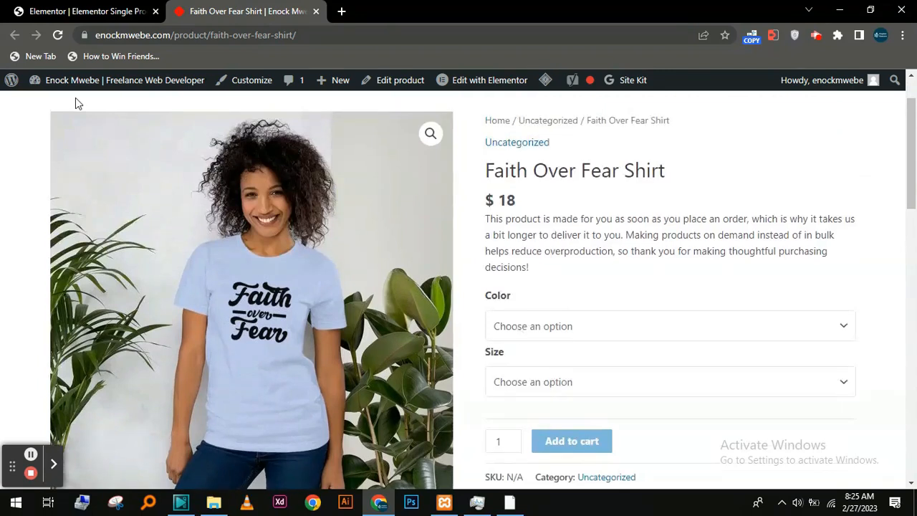
pyautogui.click(53, 10)
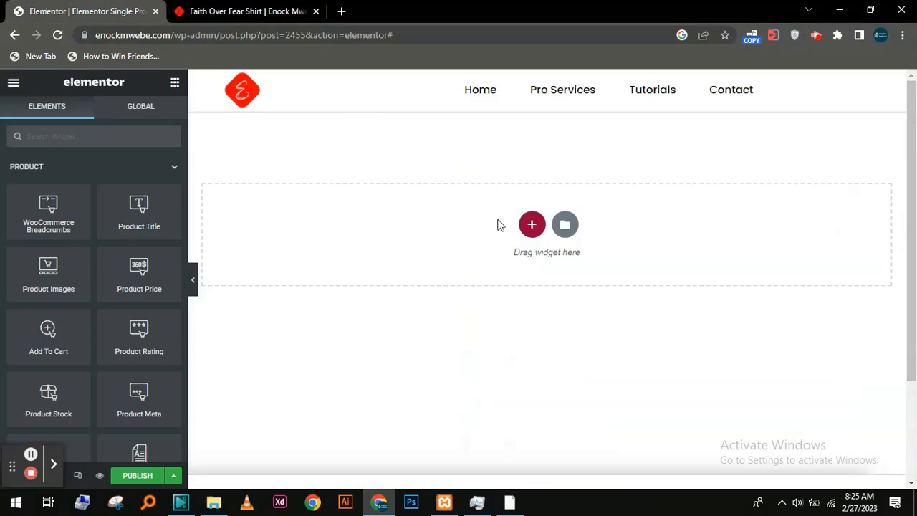
pyautogui.click(528, 225)
pyautogui.click(438, 265)
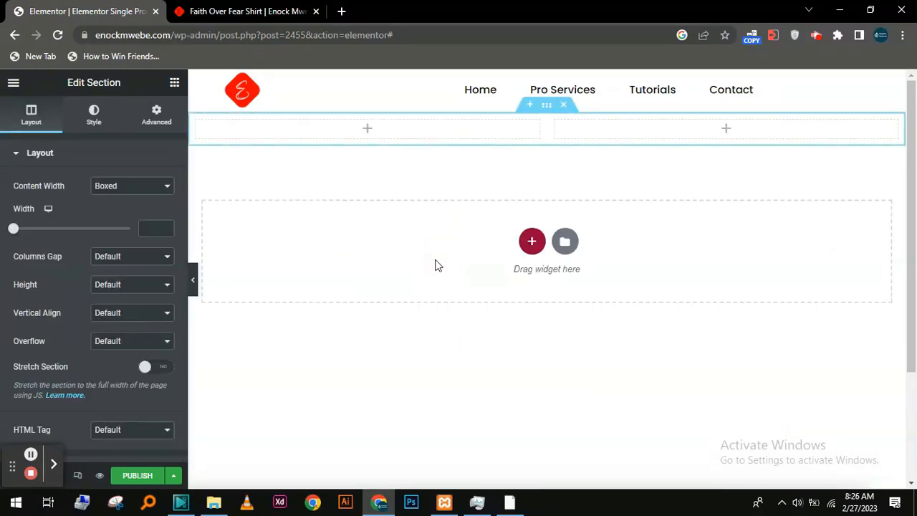
pyautogui.click(174, 85)
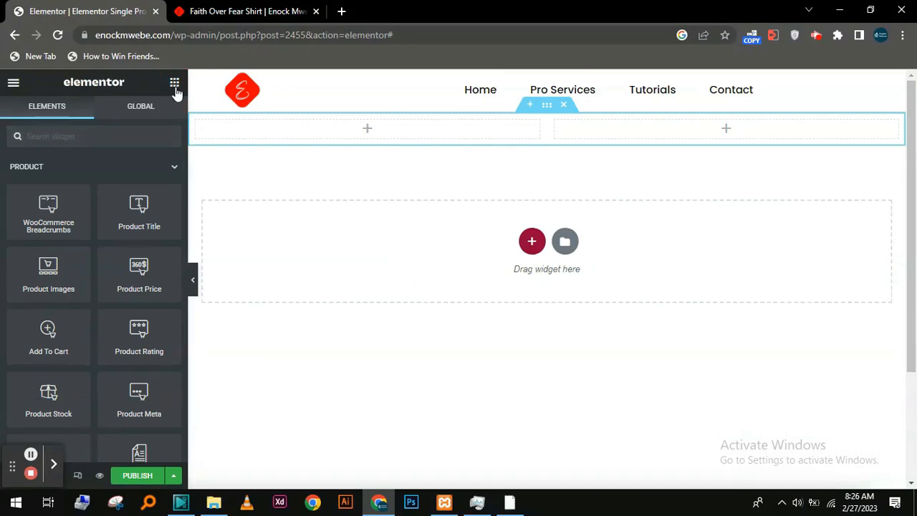
pyautogui.moveTo(48, 271); pyautogui.dragTo(382, 141)
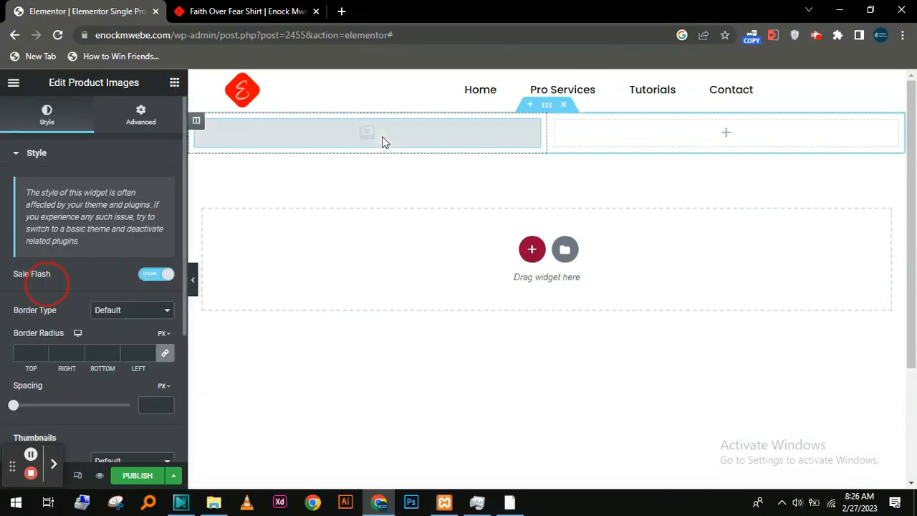
# Step: Unlink the section's padding values and set the right and left padding to 100 px, with the top at 0
pyautogui.click(551, 105)
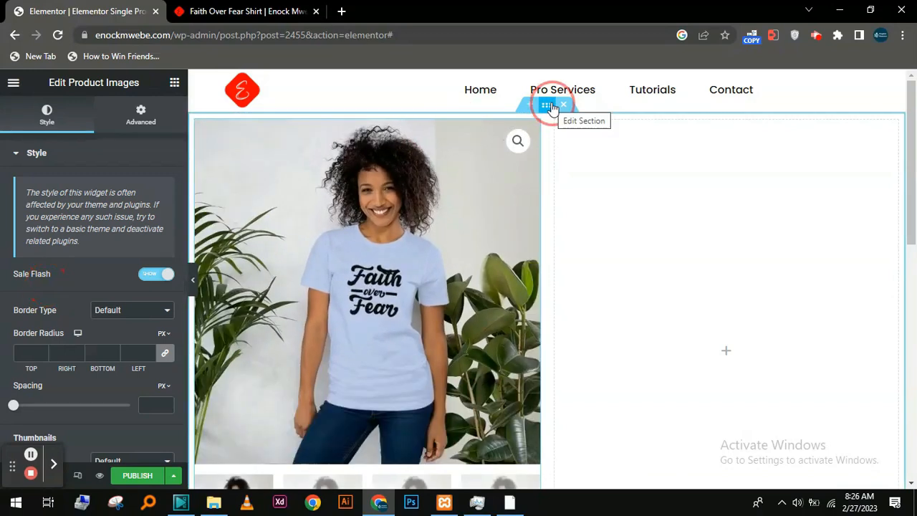
pyautogui.click(157, 115)
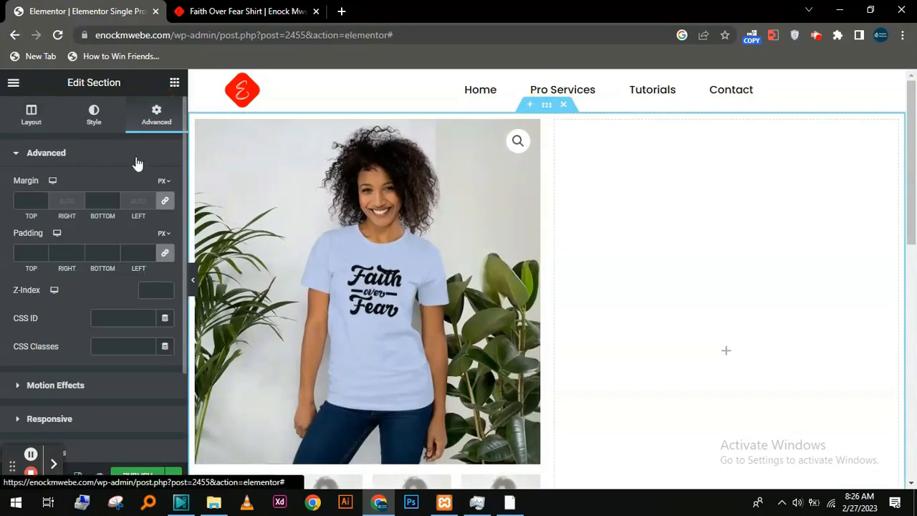
pyautogui.click(167, 255)
pyautogui.write('1000')
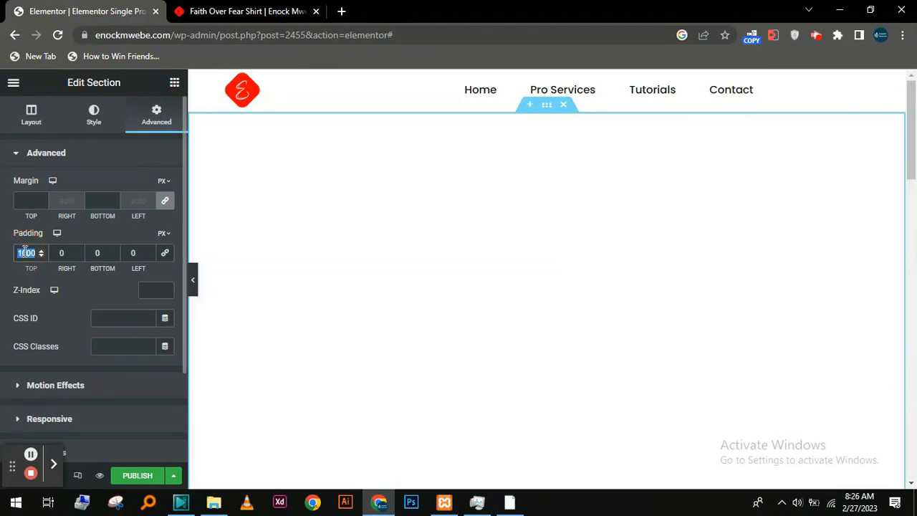
pyautogui.write('0')
pyautogui.click(57, 253)
pyautogui.write('100')
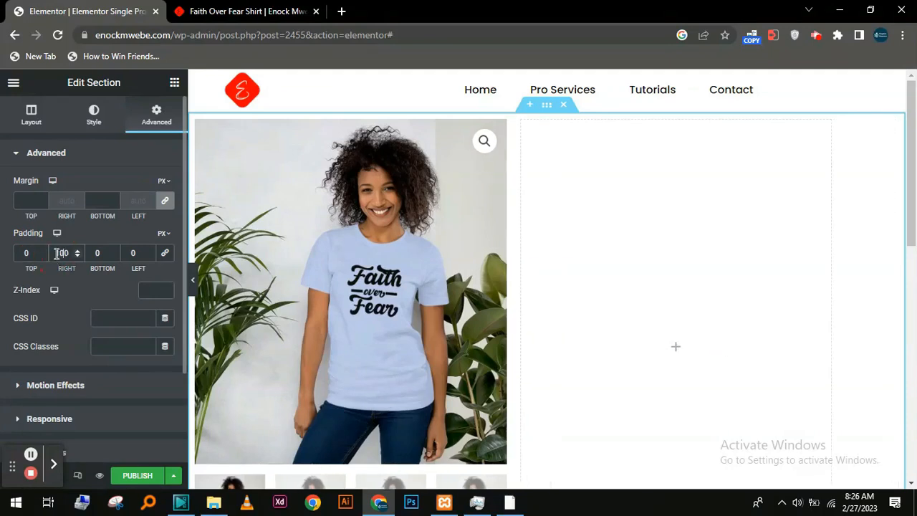
pyautogui.write('0')
pyautogui.press('BackSpace')
pyautogui.click(131, 254)
pyautogui.write('00')
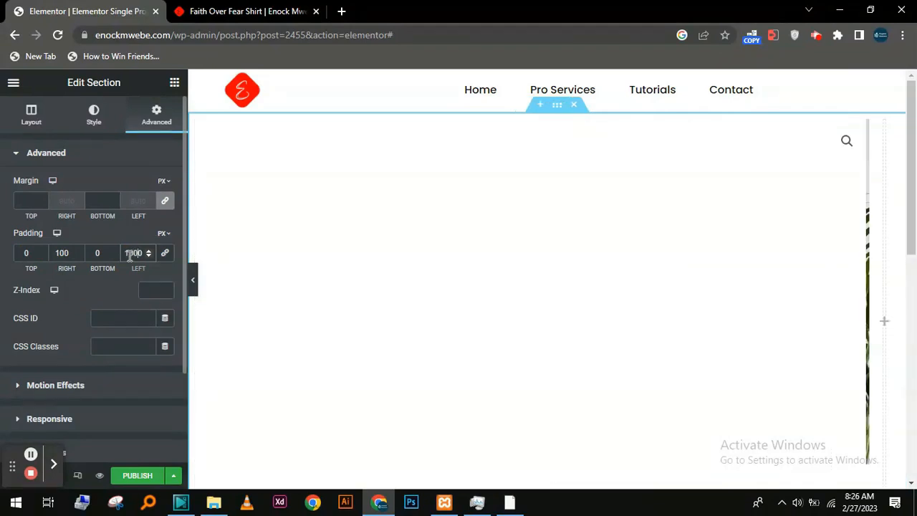
pyautogui.press('BackSpace')
pyautogui.scroll(-2, 683, 326)
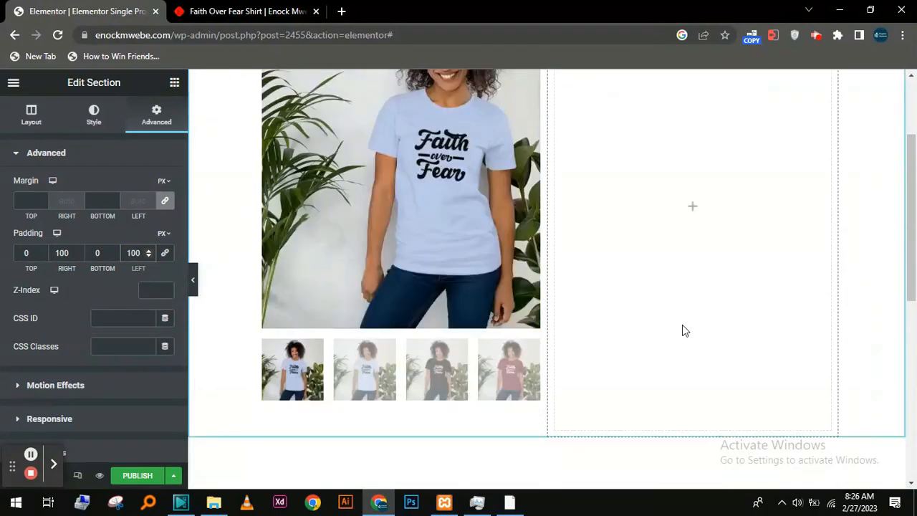
pyautogui.scroll(3, 682, 330)
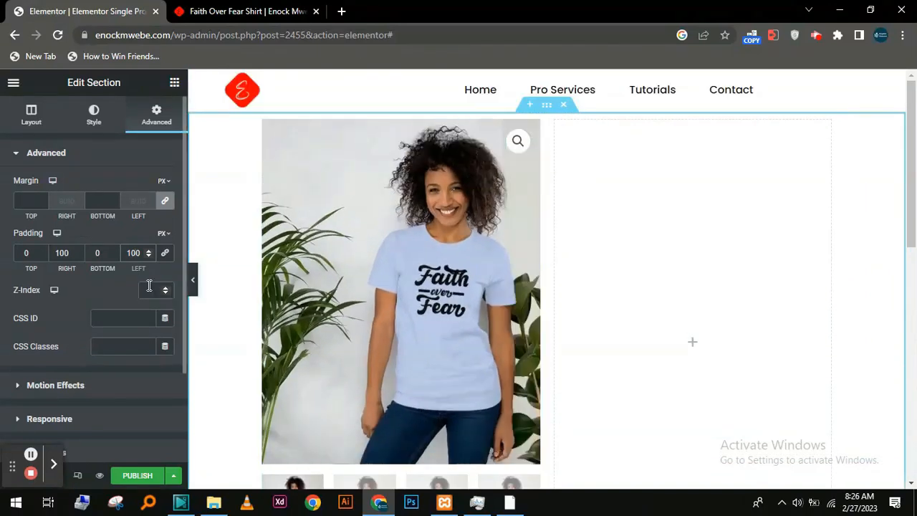
# Step: Reduce the section's left and right padding to 50 px each
pyautogui.press('BackSpace')
pyautogui.press('BackSpace')
pyautogui.write('50')
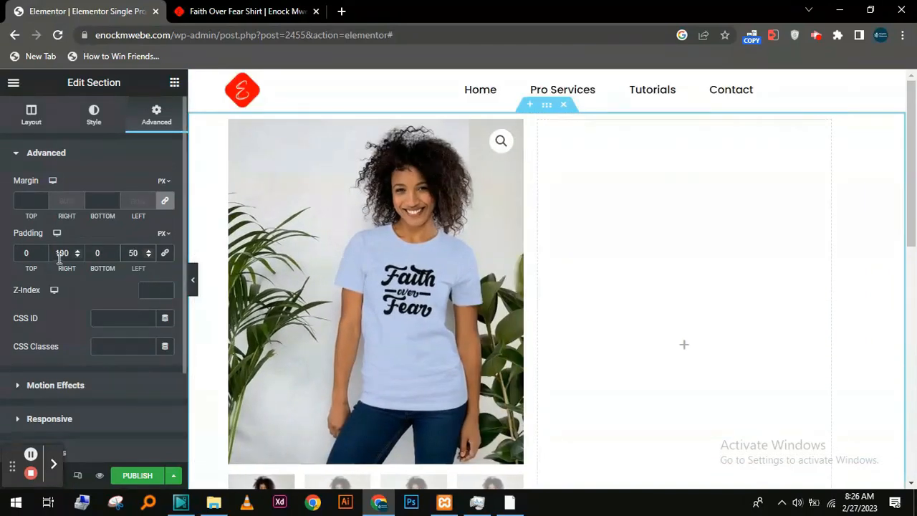
pyautogui.click(64, 252)
pyautogui.press('BackSpace')
pyautogui.press('BackSpace')
pyautogui.press('BackSpace')
pyautogui.write('50')
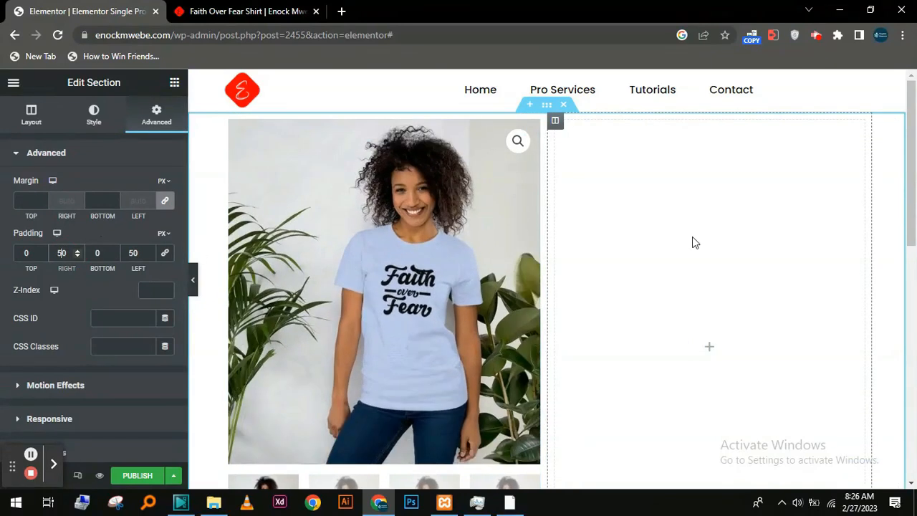
# Step: Preview the section at full page width, then set its top and bottom margin to 50 px
pyautogui.scroll(-4, 693, 242)
pyautogui.scroll(2, 303, 249)
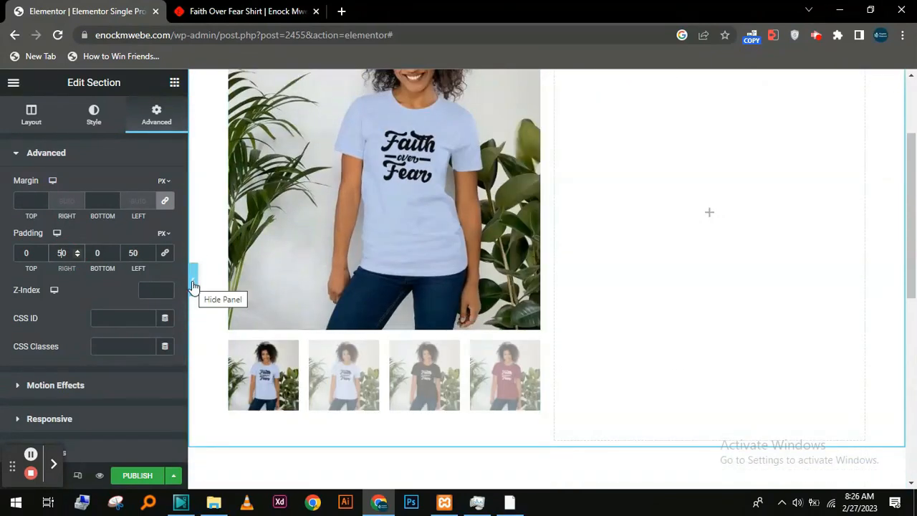
pyautogui.click(192, 283)
pyautogui.scroll(3, 194, 283)
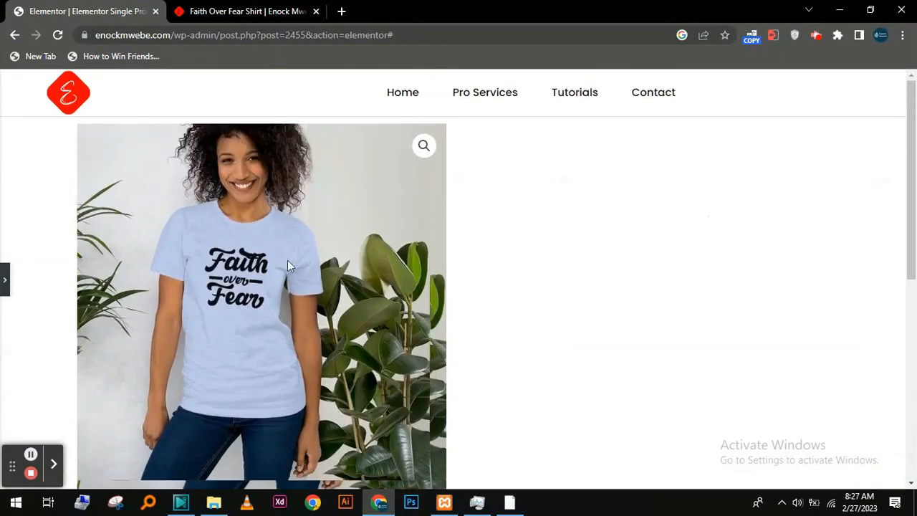
pyautogui.click(5, 280)
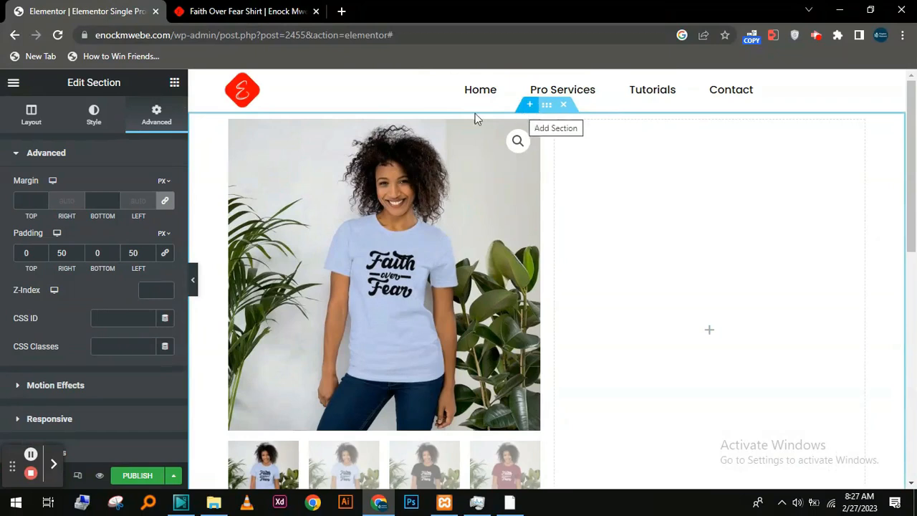
pyautogui.click(30, 201)
pyautogui.write('50')
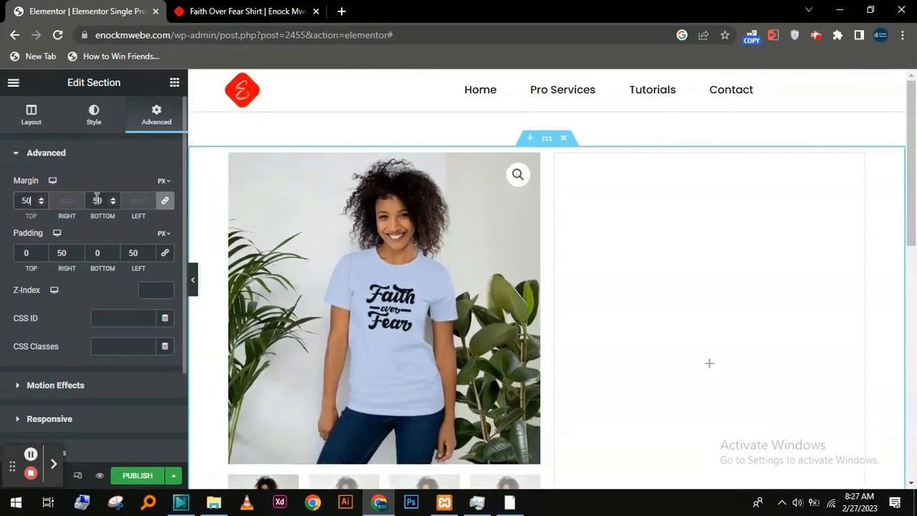
# Step: Add the Product Title widget to the section's empty right column
pyautogui.click(174, 83)
pyautogui.moveTo(139, 212); pyautogui.dragTo(683, 179)
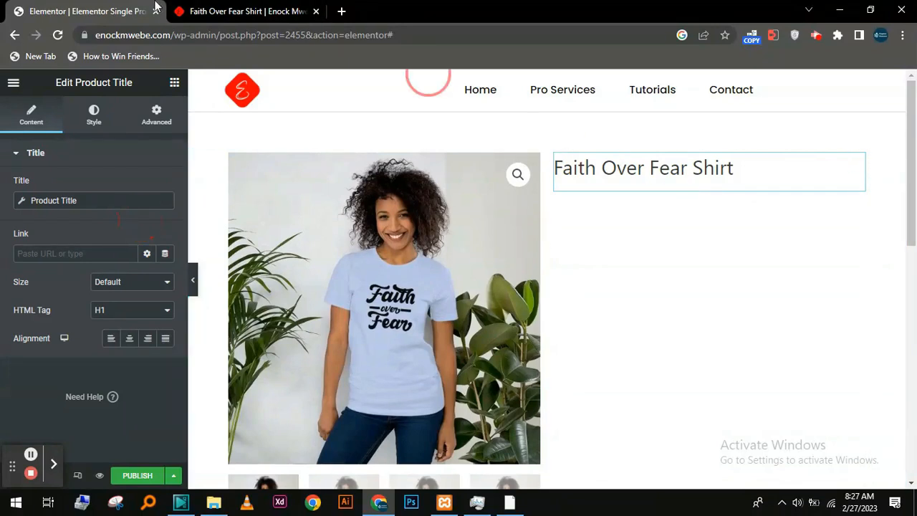
pyautogui.click(222, 6)
pyautogui.click(125, 6)
# Step: Submit a five-star review reading "great product" on the live product page
pyautogui.click(241, 13)
pyautogui.scroll(-8, 688, 351)
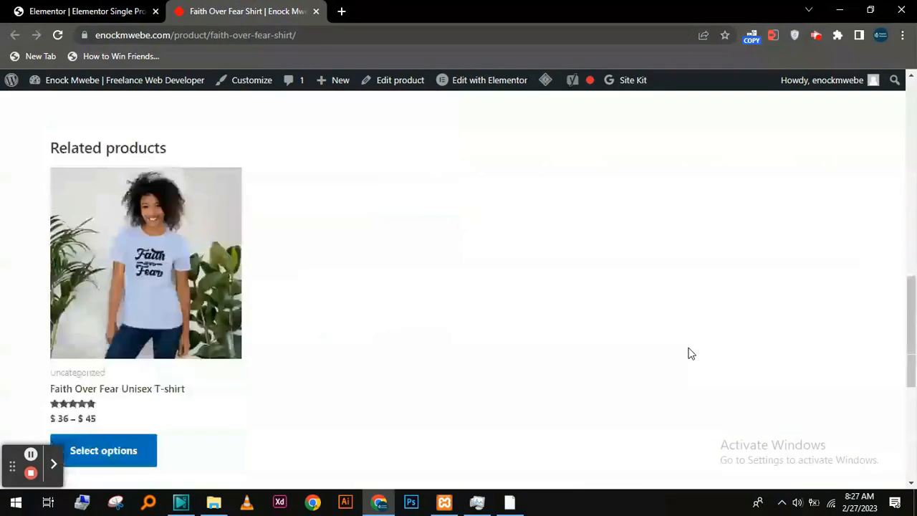
pyautogui.scroll(3, 423, 241)
pyautogui.click(262, 212)
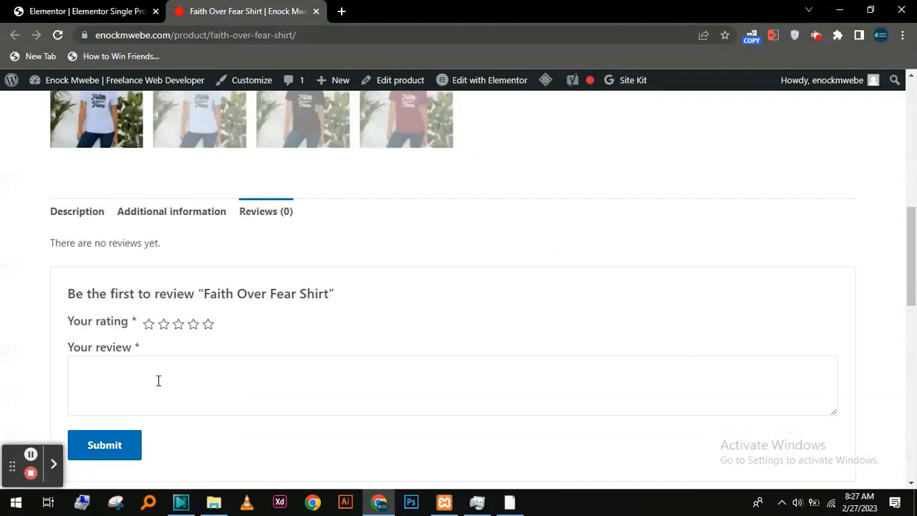
pyautogui.click(208, 324)
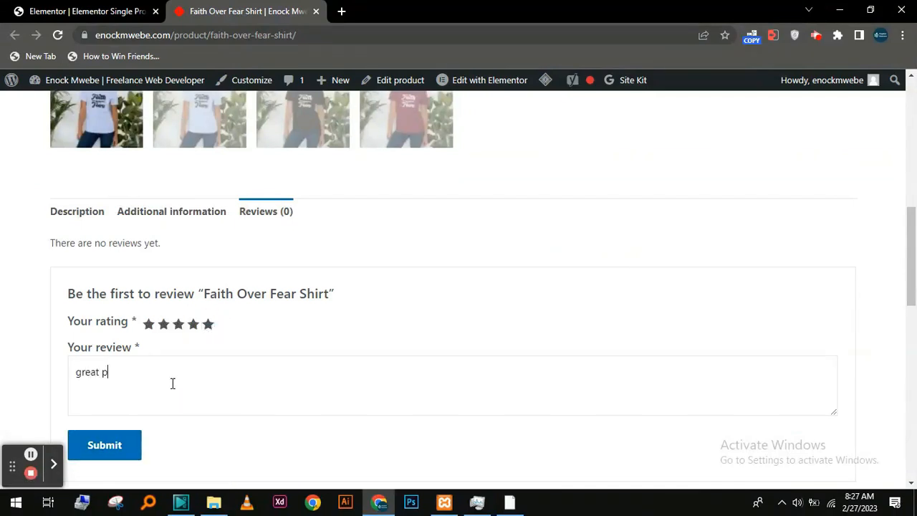
pyautogui.click(117, 457)
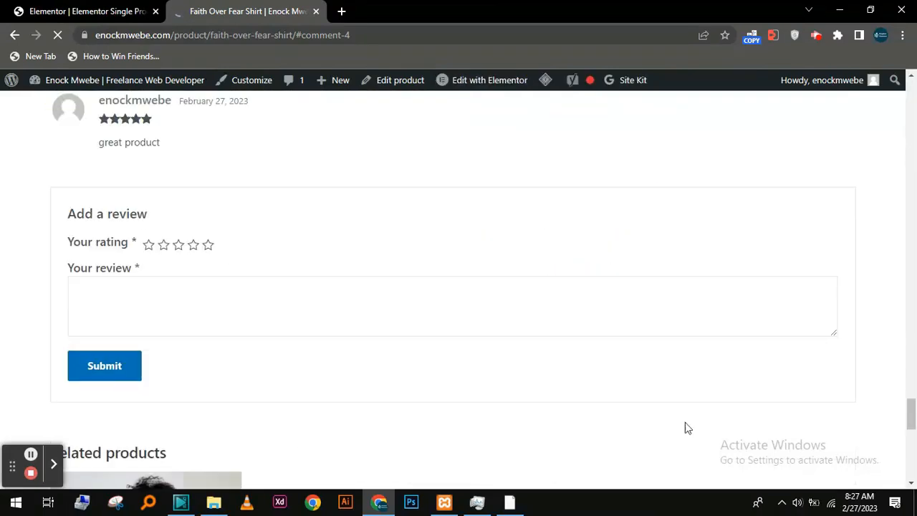
pyautogui.scroll(11, 667, 412)
# Step: Return to the Elementor template and add the Product Rating widget below the product title
pyautogui.click(131, 6)
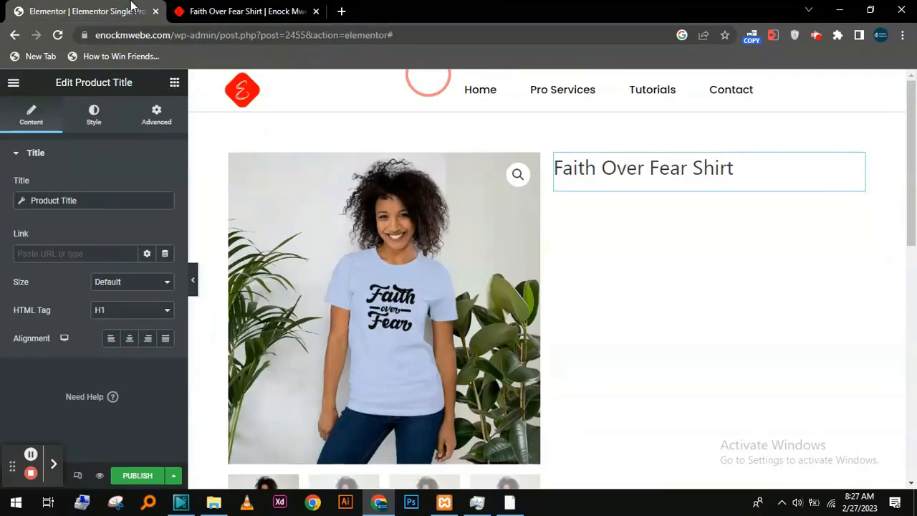
pyautogui.click(175, 82)
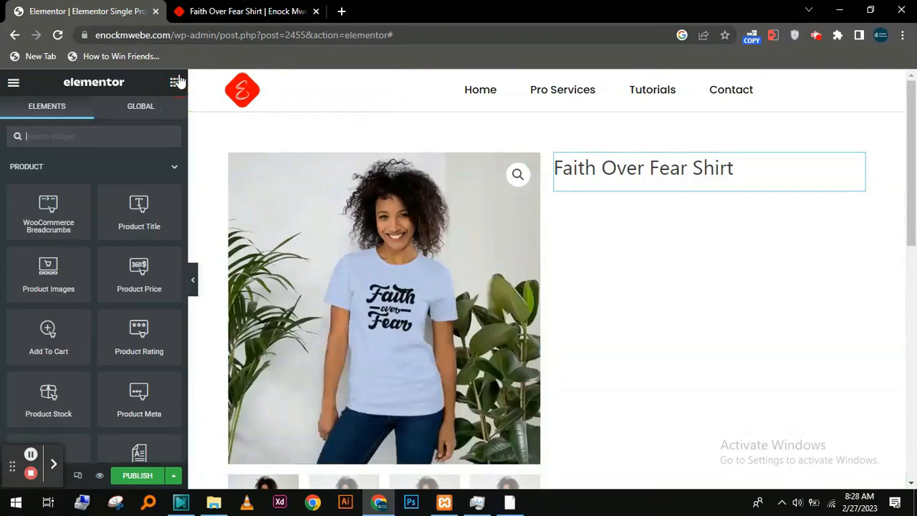
pyautogui.moveTo(141, 343); pyautogui.dragTo(763, 182)
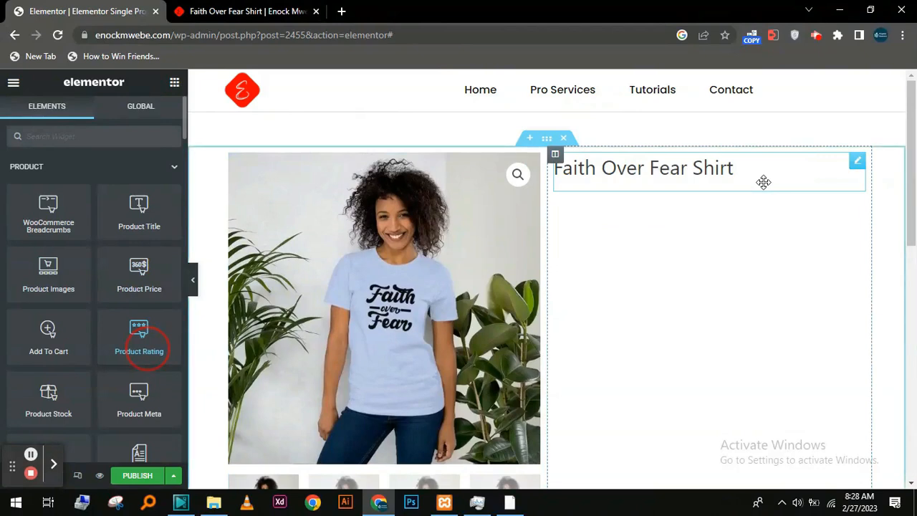
pyautogui.moveTo(138, 326); pyautogui.dragTo(732, 190)
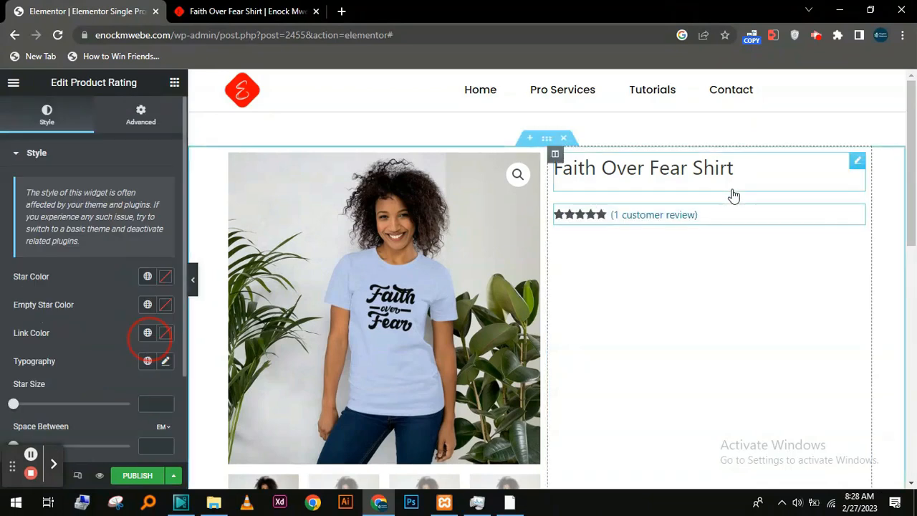
# Step: Check the element order on the live product page, then add the Short Description widget below the product rating
pyautogui.click(246, 10)
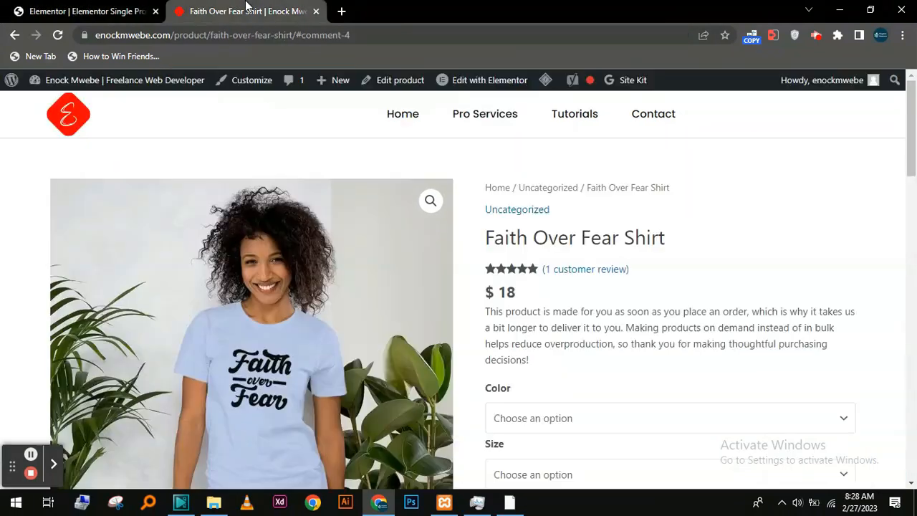
pyautogui.click(85, 9)
pyautogui.scroll(-2, 103, 332)
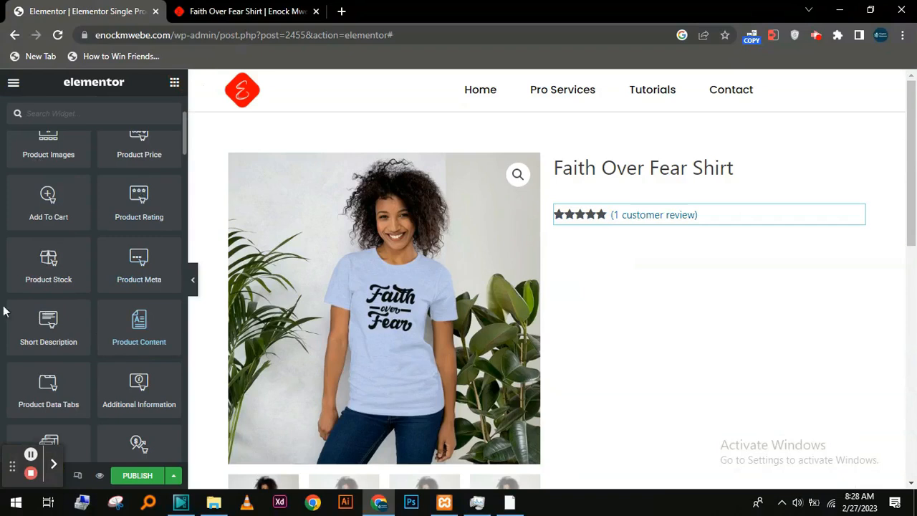
pyautogui.moveTo(48, 323); pyautogui.dragTo(686, 209)
# Step: Check what follows the description on the live product page, then add the Add To Cart widget below the short description
pyautogui.click(232, 9)
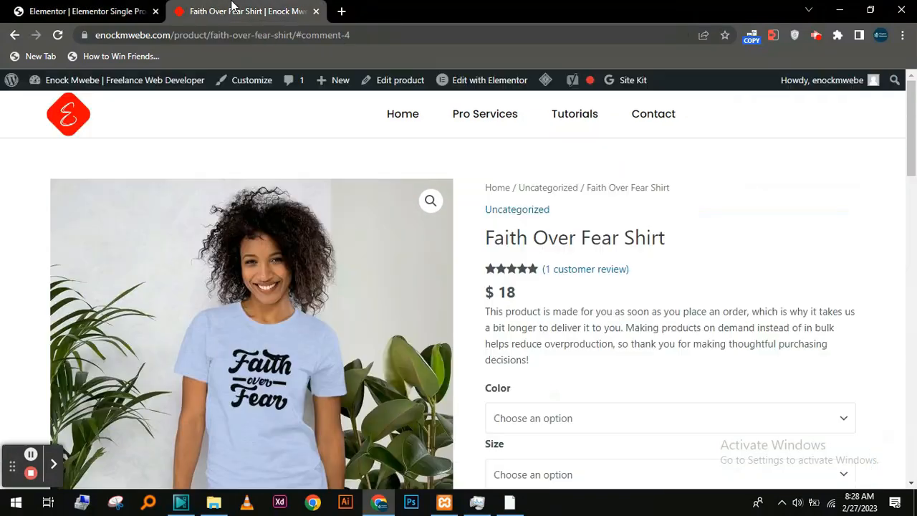
pyautogui.scroll(-3, 513, 322)
pyautogui.scroll(-1, 575, 242)
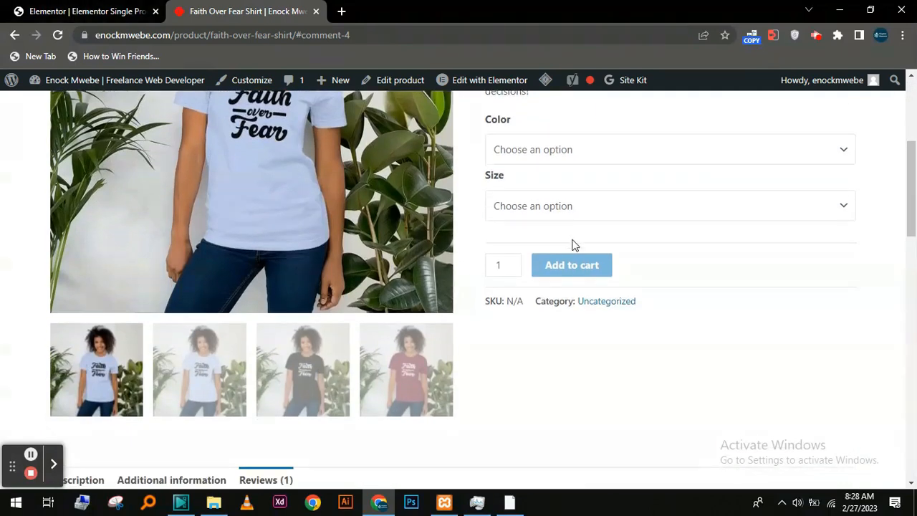
pyautogui.click(75, 8)
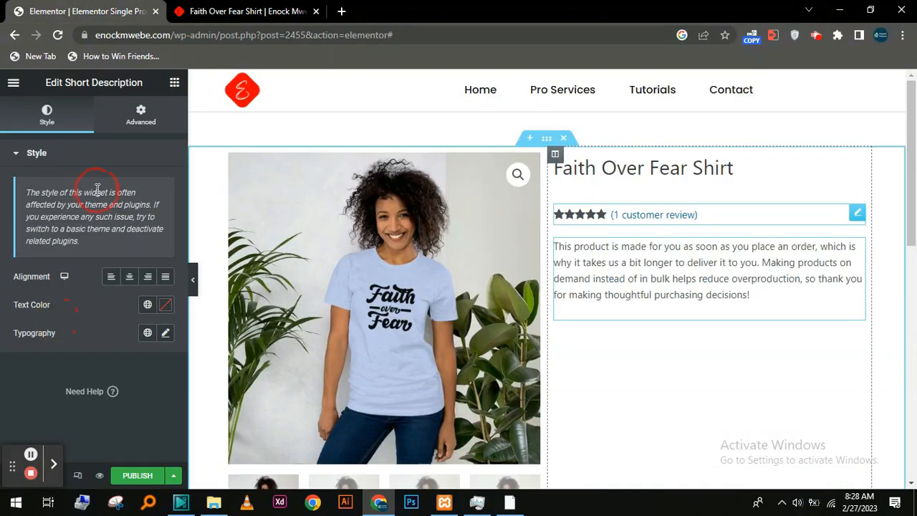
pyautogui.click(174, 83)
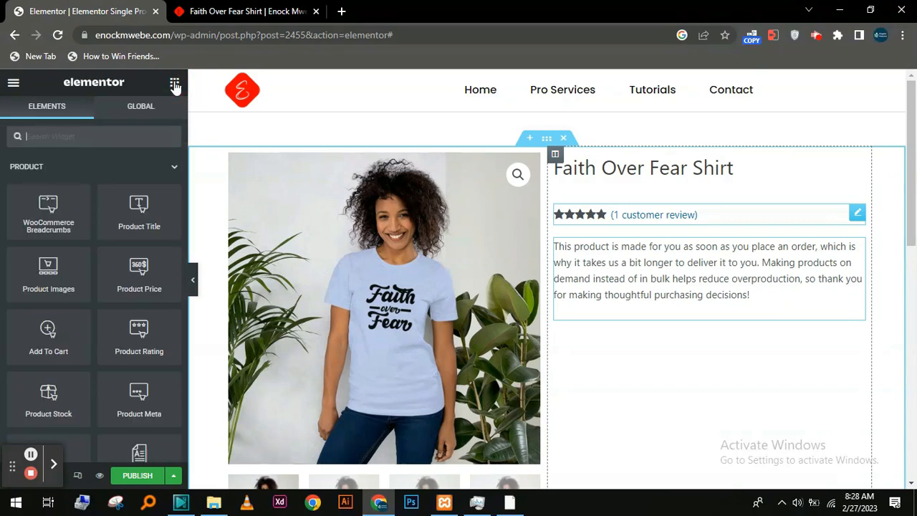
pyautogui.moveTo(49, 353); pyautogui.dragTo(721, 328)
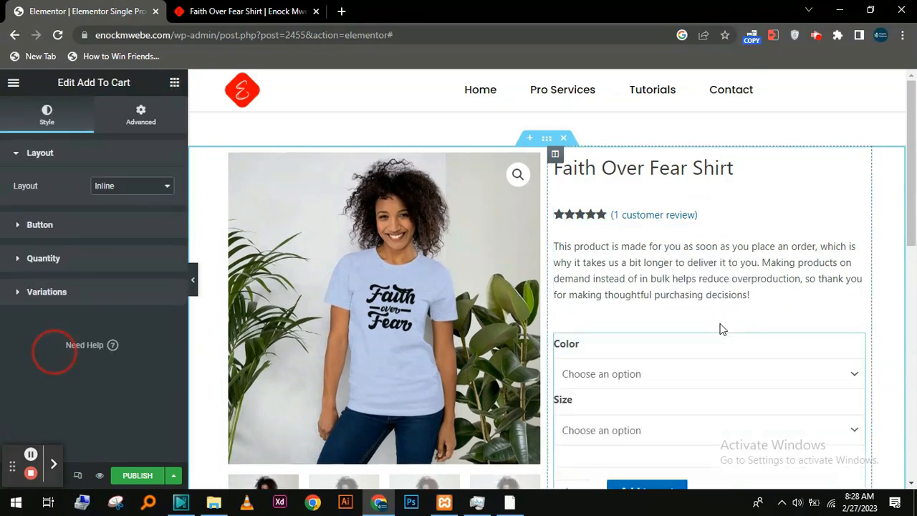
pyautogui.click(721, 327)
pyautogui.scroll(-2, 697, 348)
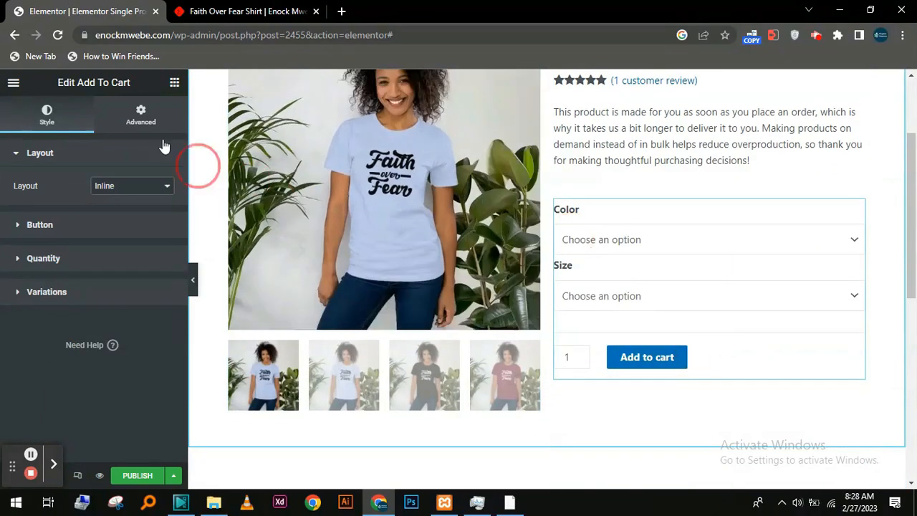
# Step: Add the Product Data Tabs widget below the Add To Cart widget and review the column's layout
pyautogui.click(174, 83)
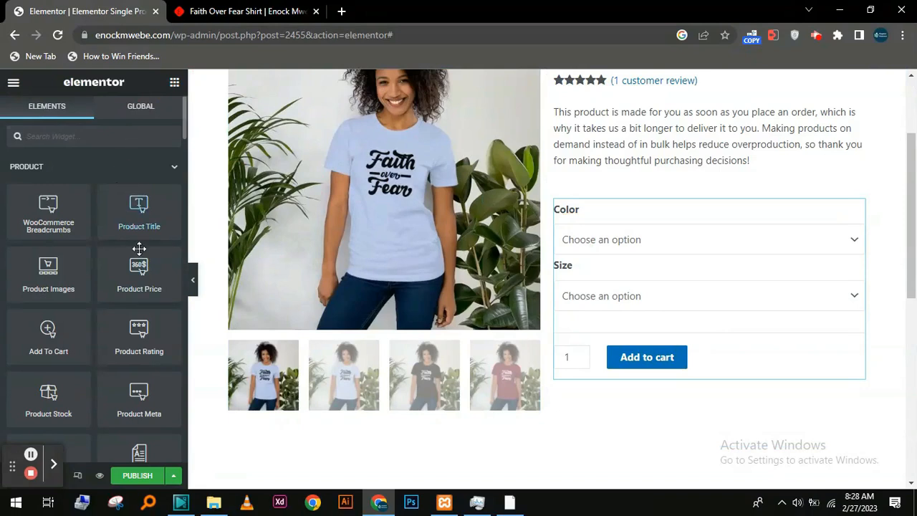
pyautogui.scroll(-3, 140, 250)
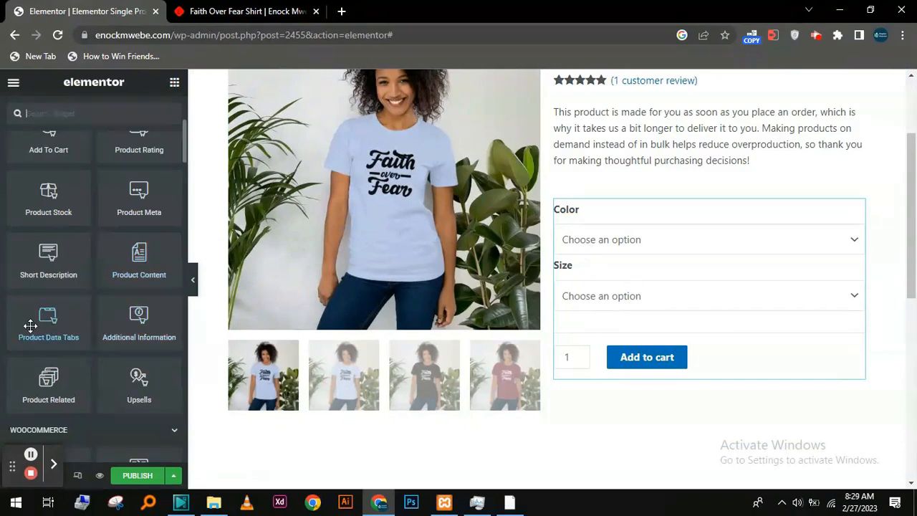
pyautogui.moveTo(30, 326); pyautogui.dragTo(690, 364)
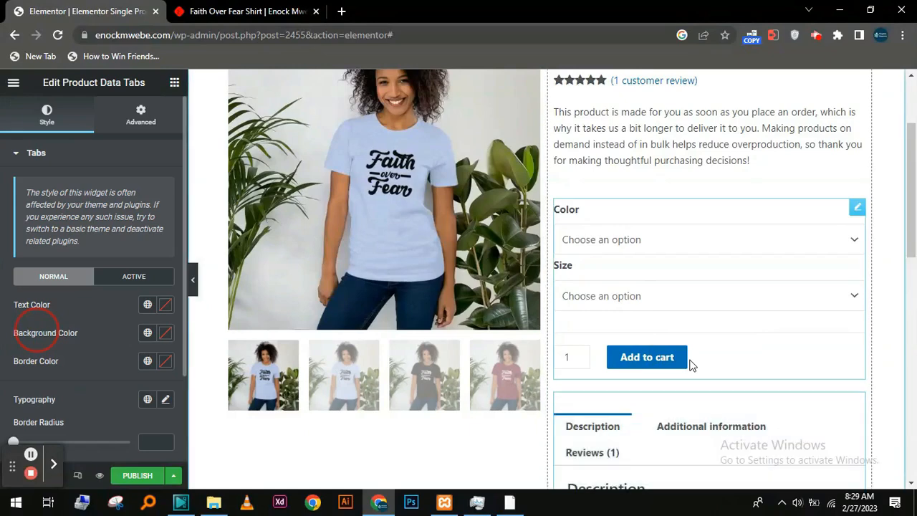
pyautogui.scroll(-5, 722, 380)
pyautogui.scroll(7, 722, 380)
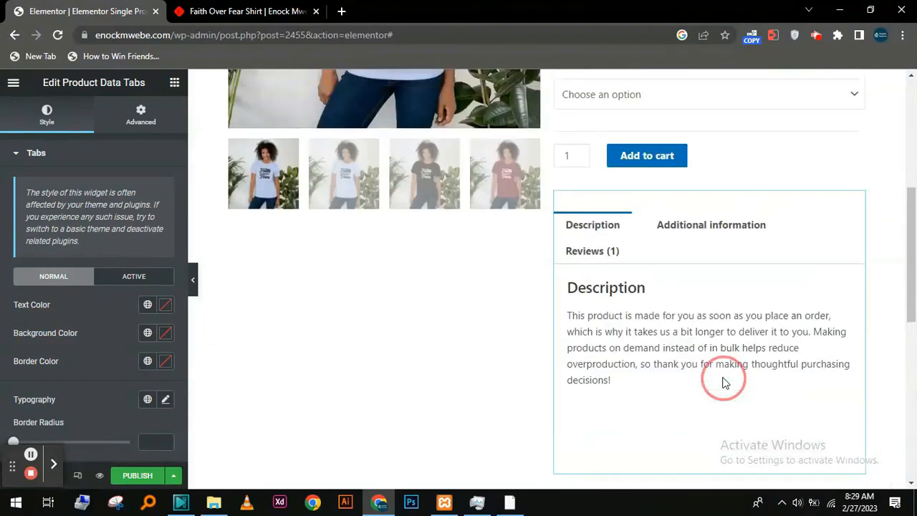
pyautogui.scroll(-5, 676, 294)
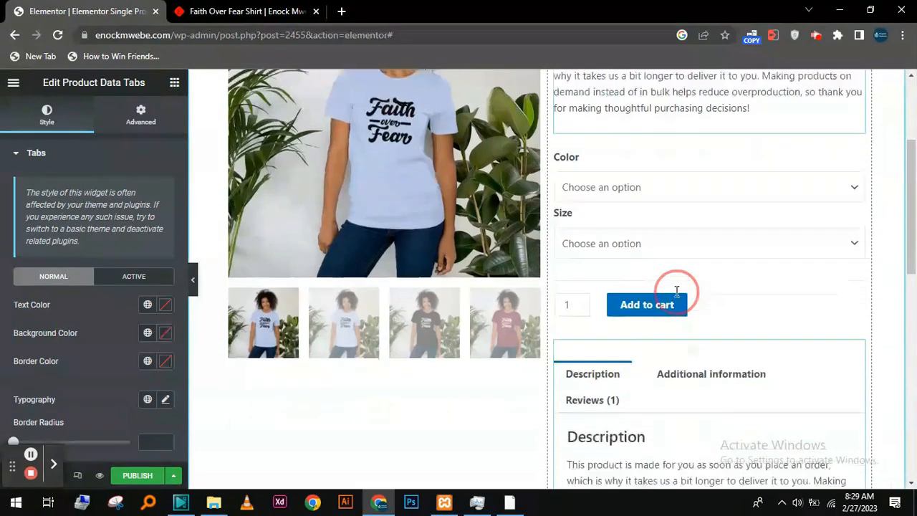
pyautogui.scroll(5, 654, 301)
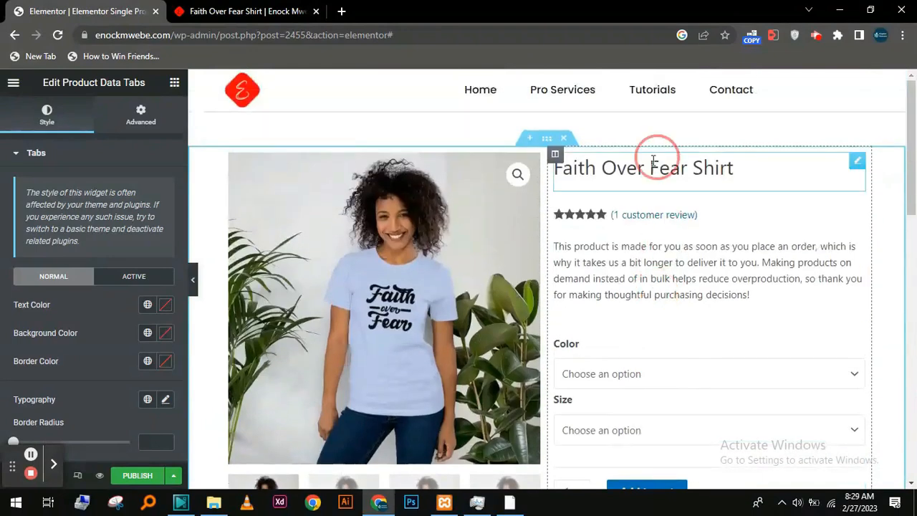
# Step: Set the product title's font family to Poppins
pyautogui.click(663, 170)
pyautogui.scroll(-4, 692, 258)
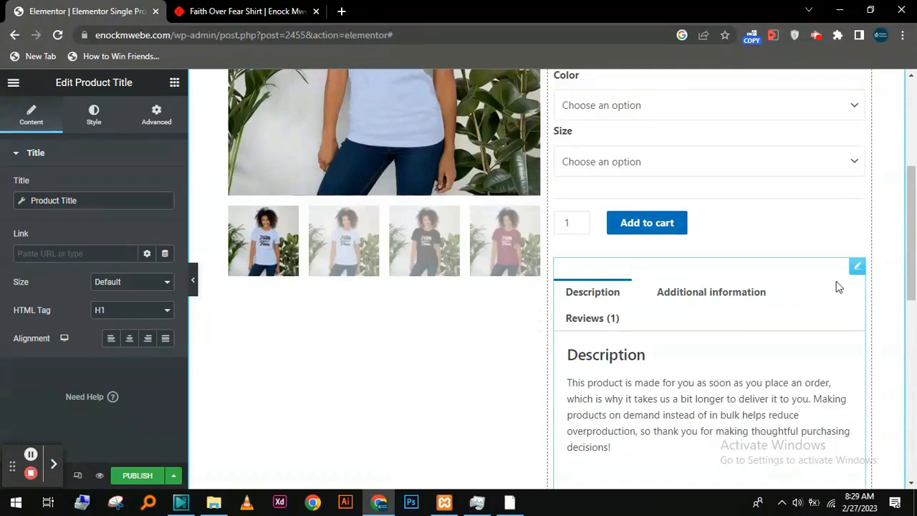
pyautogui.scroll(5, 836, 285)
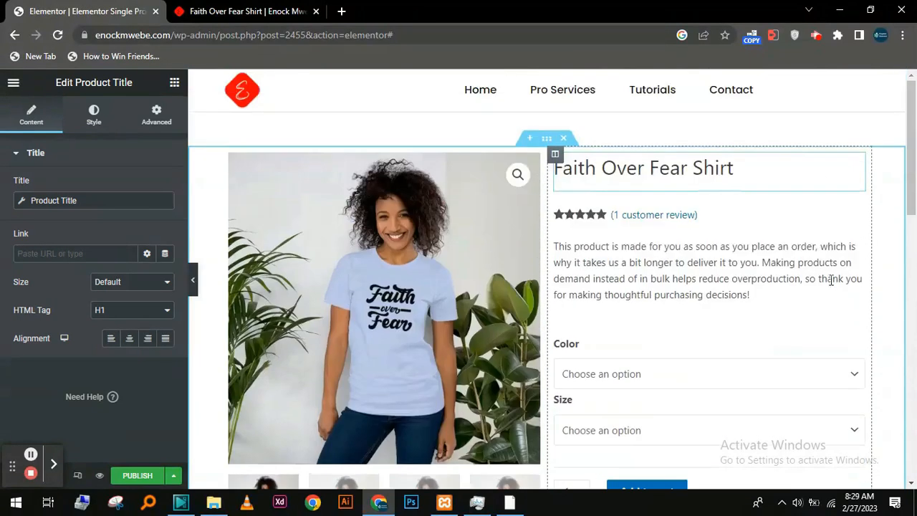
pyautogui.click(92, 118)
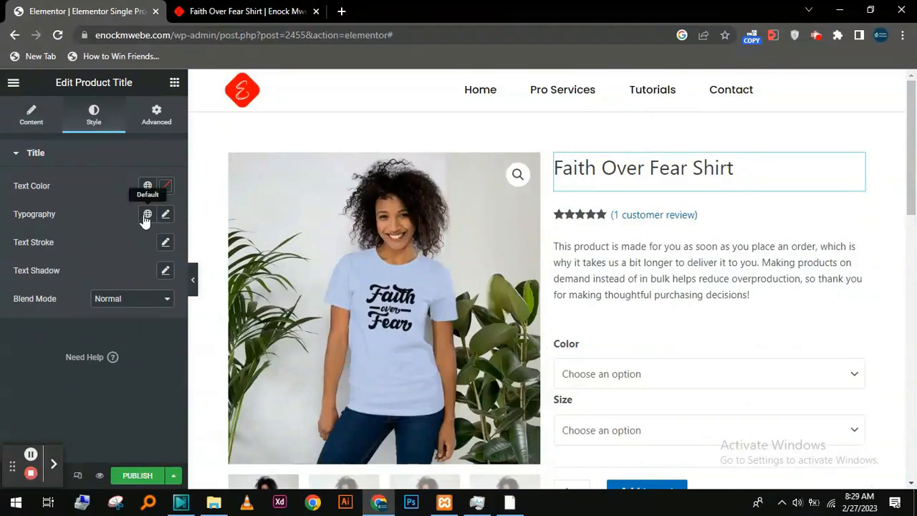
pyautogui.click(165, 214)
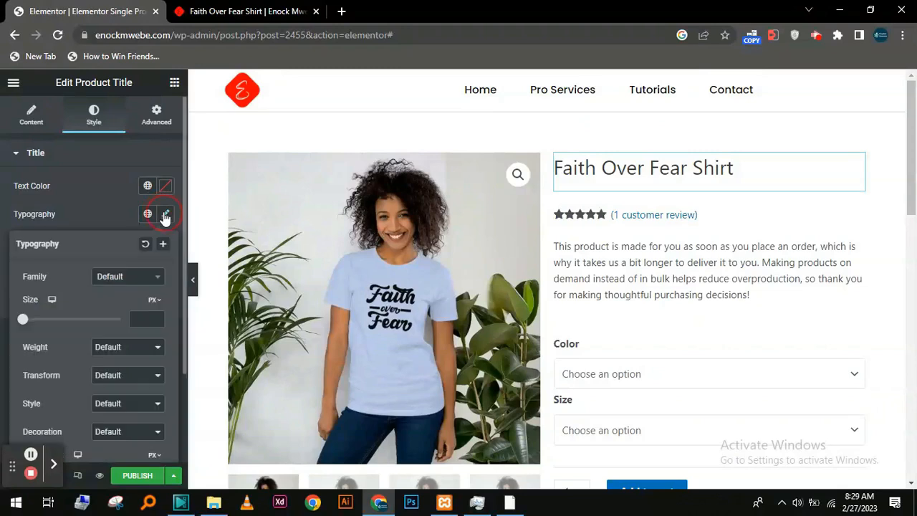
pyautogui.click(116, 278)
pyautogui.write('po')
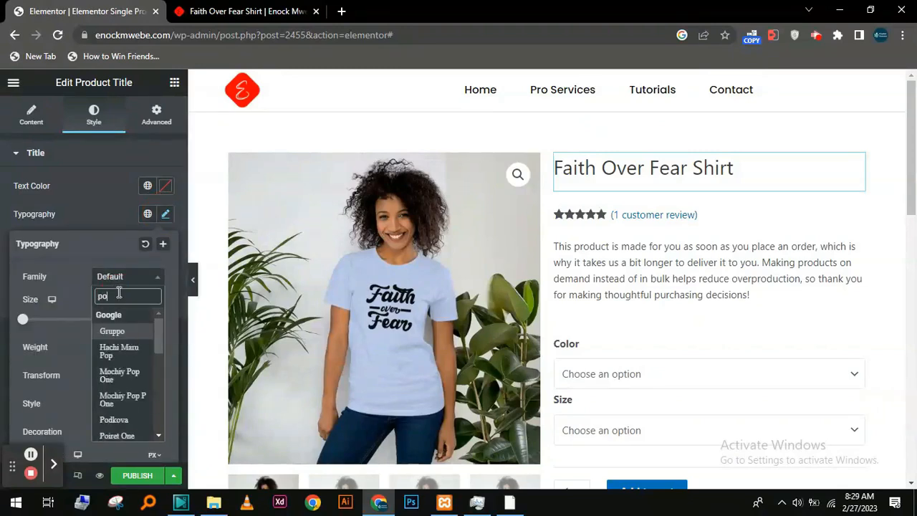
pyautogui.write('ppi')
pyautogui.click(136, 332)
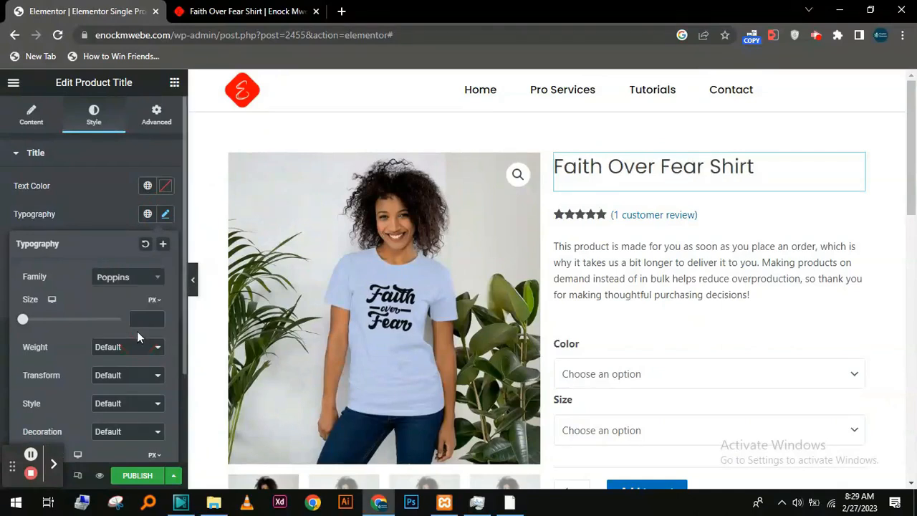
# Step: Set the product title's font weight to 300 (Light) and its text transform to Capitalize
pyautogui.click(149, 351)
pyautogui.click(143, 392)
pyautogui.click(140, 351)
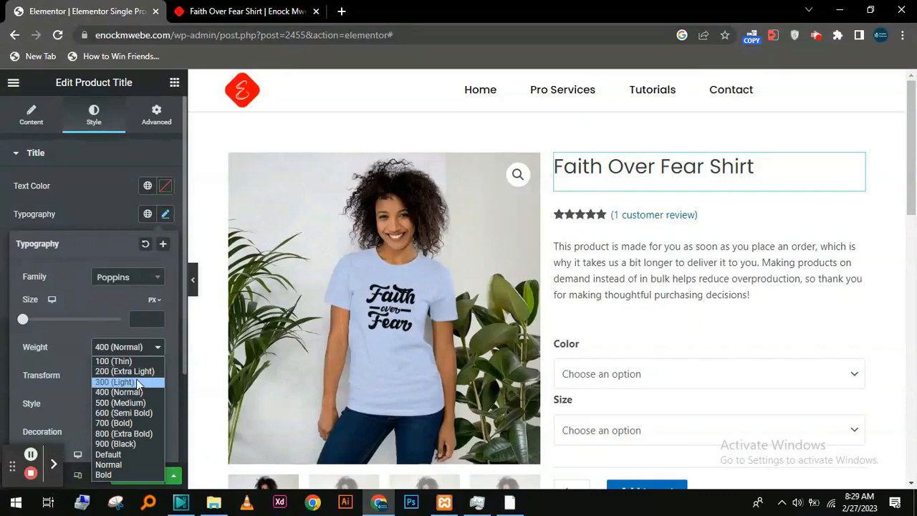
pyautogui.click(139, 382)
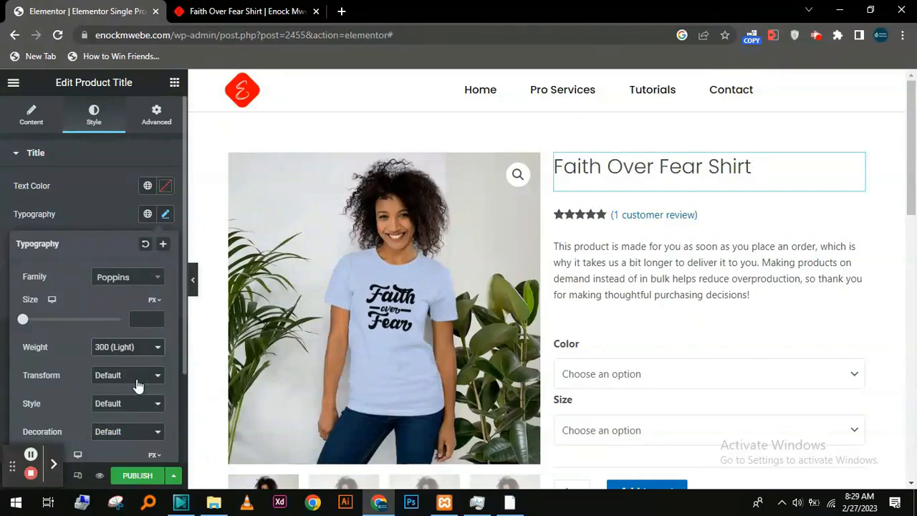
pyautogui.click(138, 387)
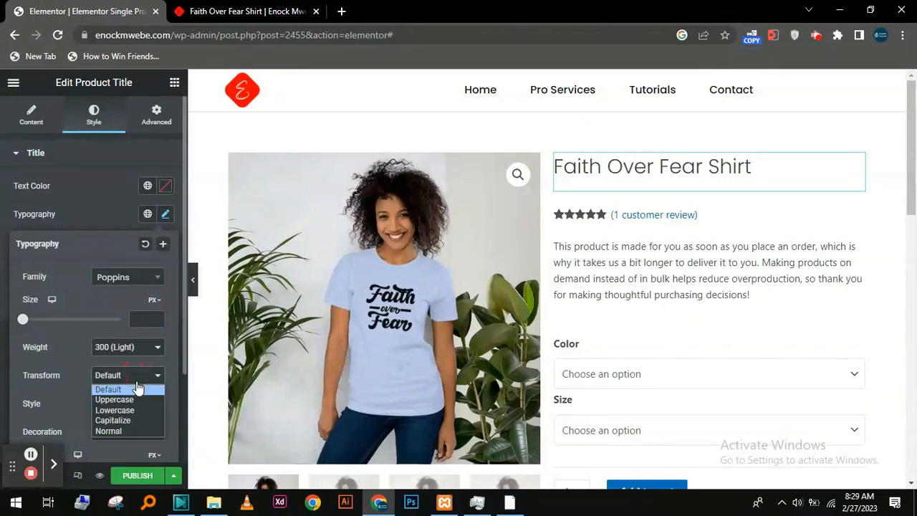
pyautogui.click(128, 415)
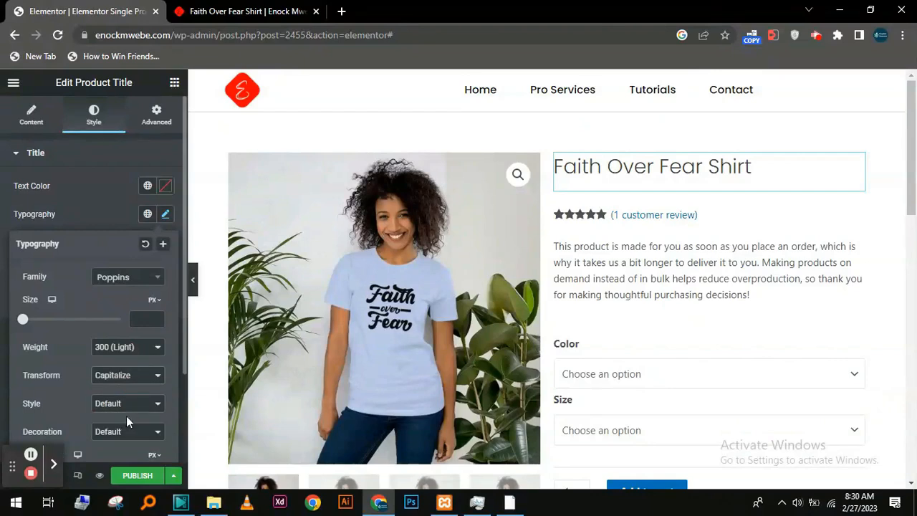
# Step: Unlink the product title's margin values and lower its bottom margin to -35 px
pyautogui.click(159, 118)
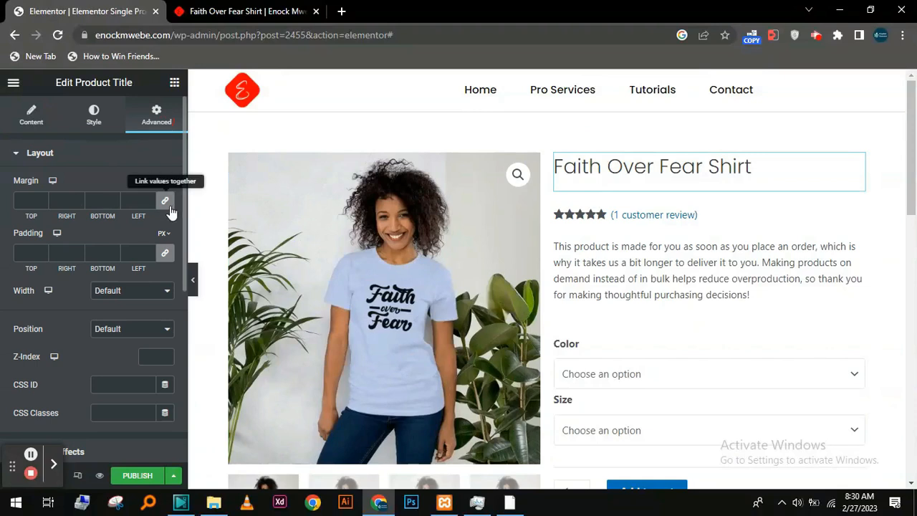
pyautogui.click(165, 201)
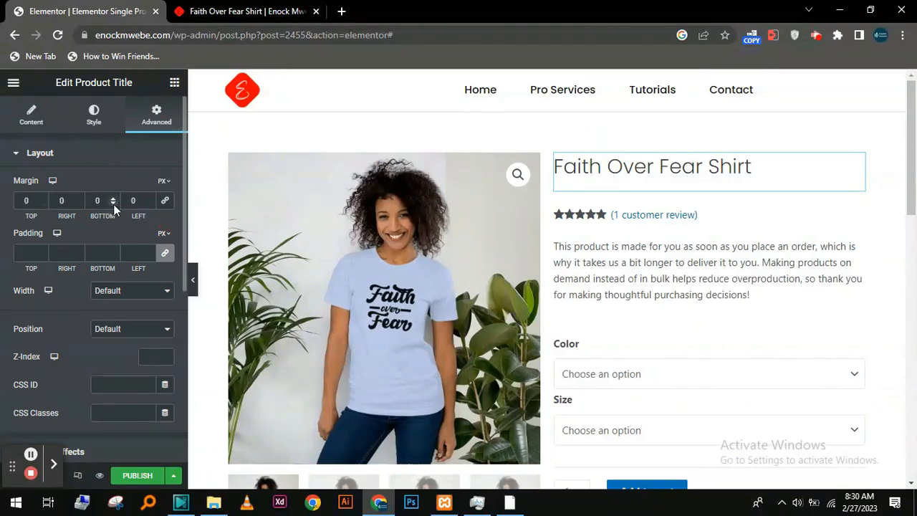
pyautogui.click(114, 204)
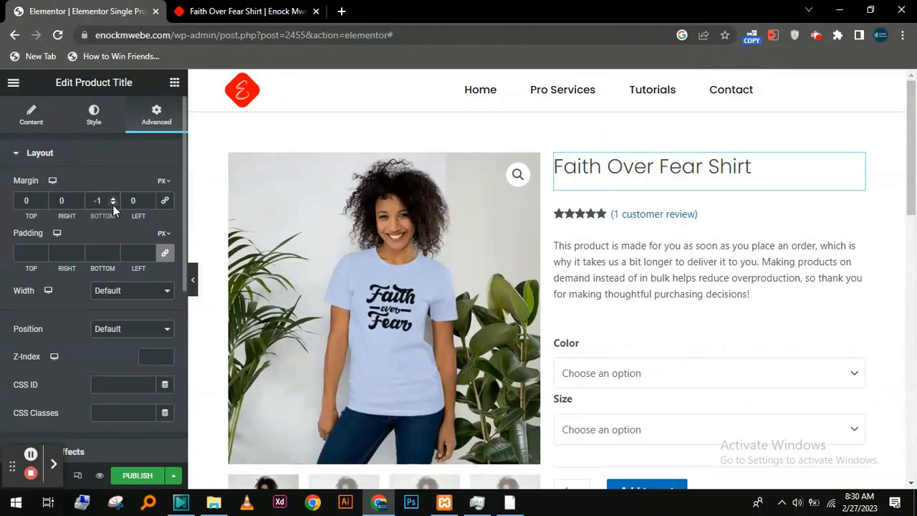
pyautogui.click(112, 203)
pyautogui.click(113, 204)
pyautogui.click(113, 203)
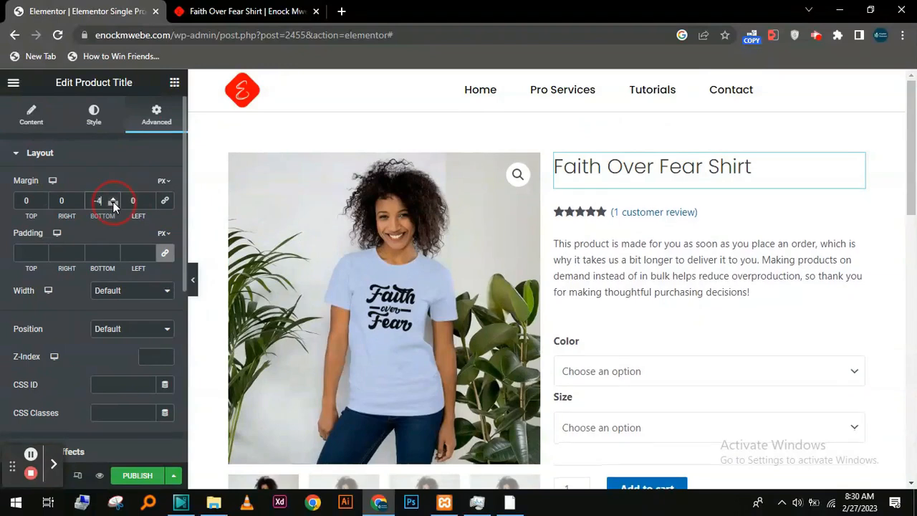
pyautogui.click(112, 204)
pyautogui.click(113, 204)
pyautogui.click(112, 203)
pyautogui.click(113, 203)
pyautogui.click(113, 203)
pyautogui.click(113, 203)
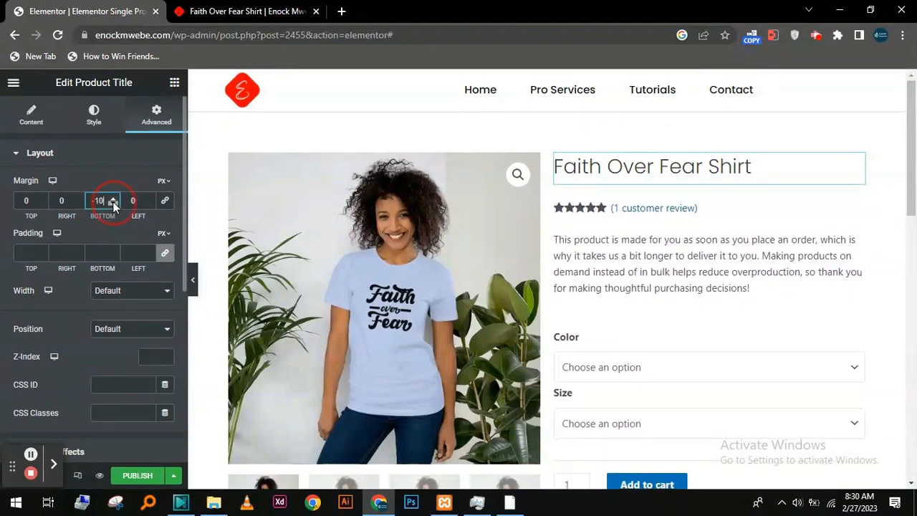
pyautogui.doubleClick(113, 203)
pyautogui.doubleClick(112, 204)
pyautogui.doubleClick(113, 204)
pyautogui.doubleClick(113, 204)
pyautogui.click(112, 204)
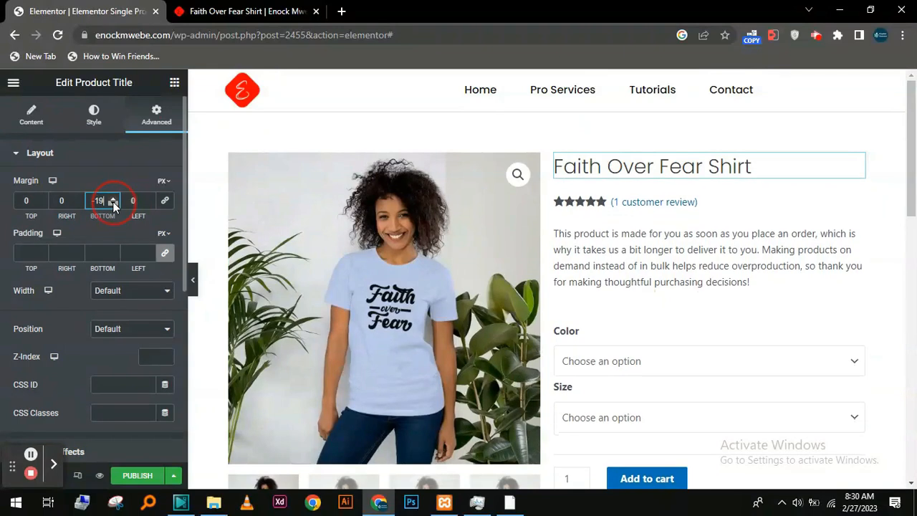
pyautogui.doubleClick(113, 204)
pyautogui.click(112, 203)
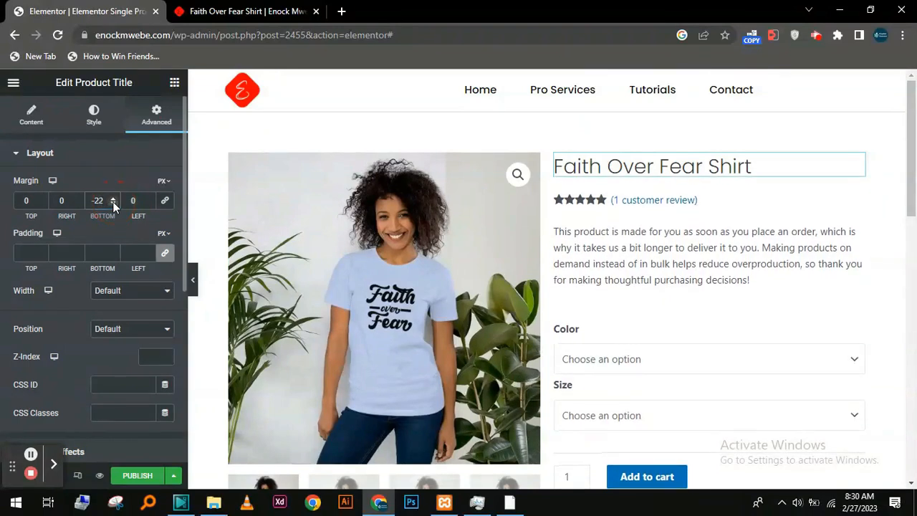
pyautogui.doubleClick(113, 204)
pyautogui.doubleClick(113, 204)
pyautogui.click(113, 204)
pyautogui.click(112, 203)
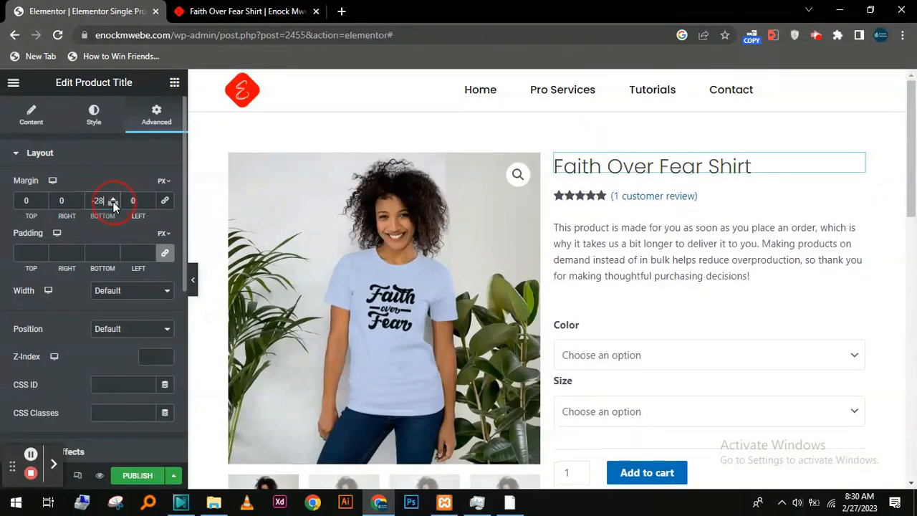
pyautogui.click(113, 203)
pyautogui.doubleClick(112, 203)
pyautogui.click(113, 203)
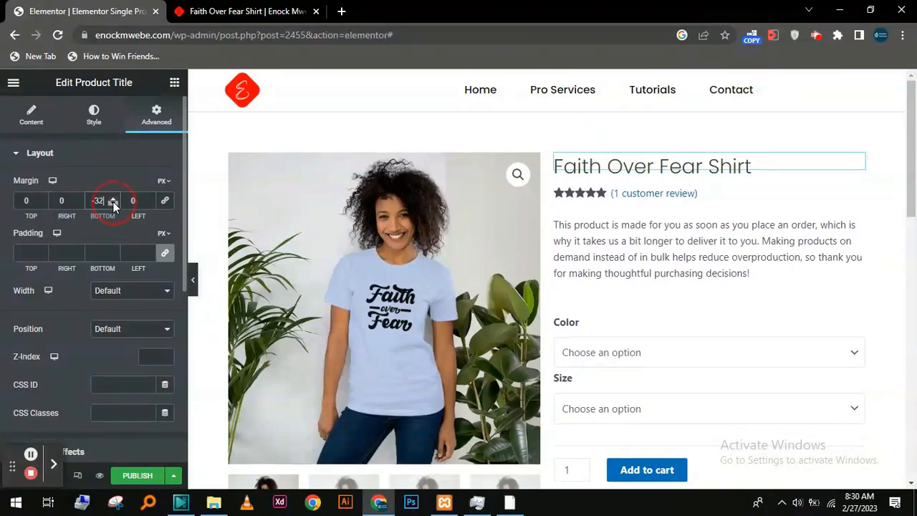
pyautogui.doubleClick(112, 203)
pyautogui.click(113, 203)
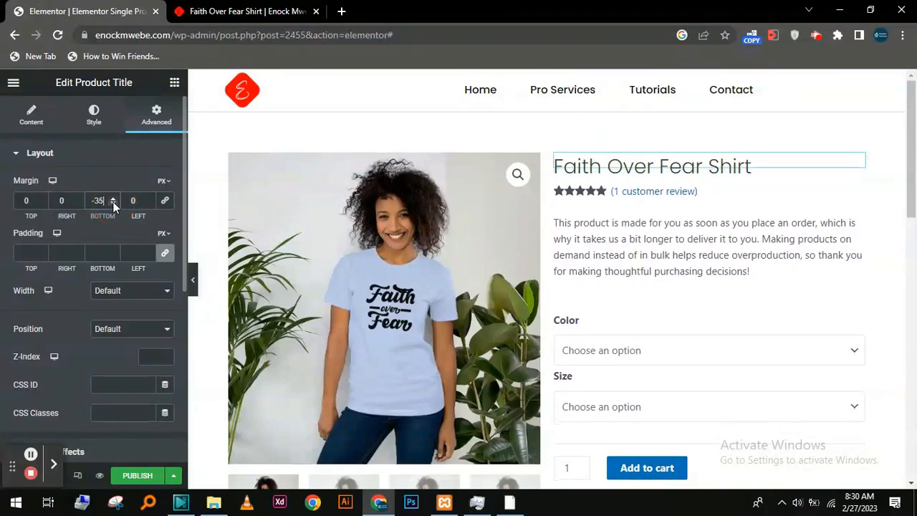
# Step: Set the star color of the product rating widget to a bright orange
pyautogui.click(602, 192)
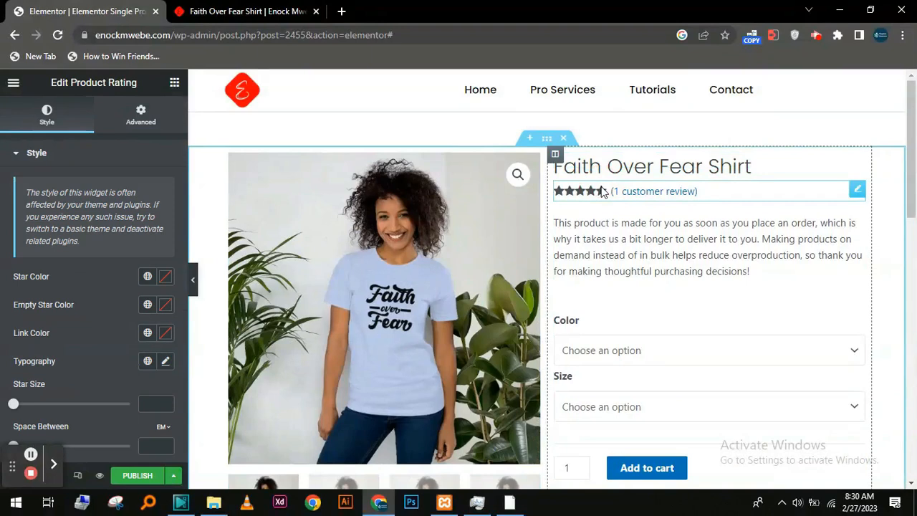
pyautogui.click(165, 277)
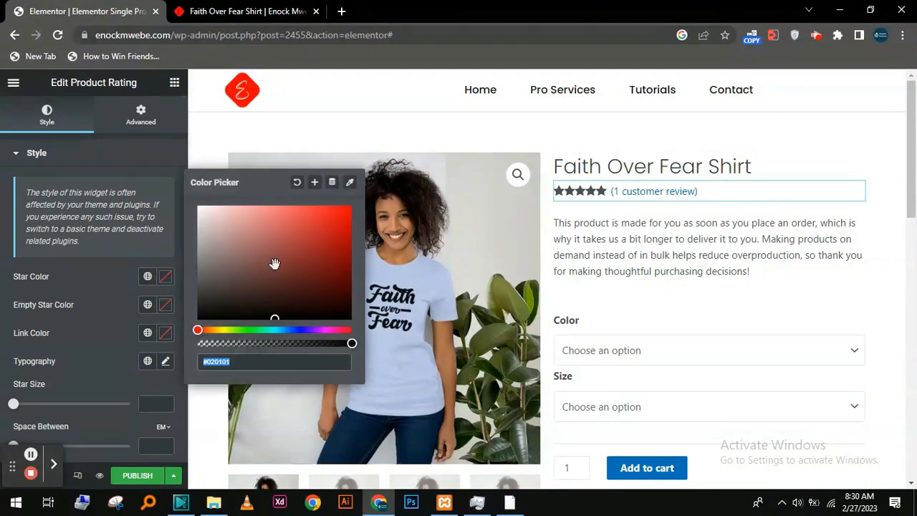
pyautogui.click(210, 331)
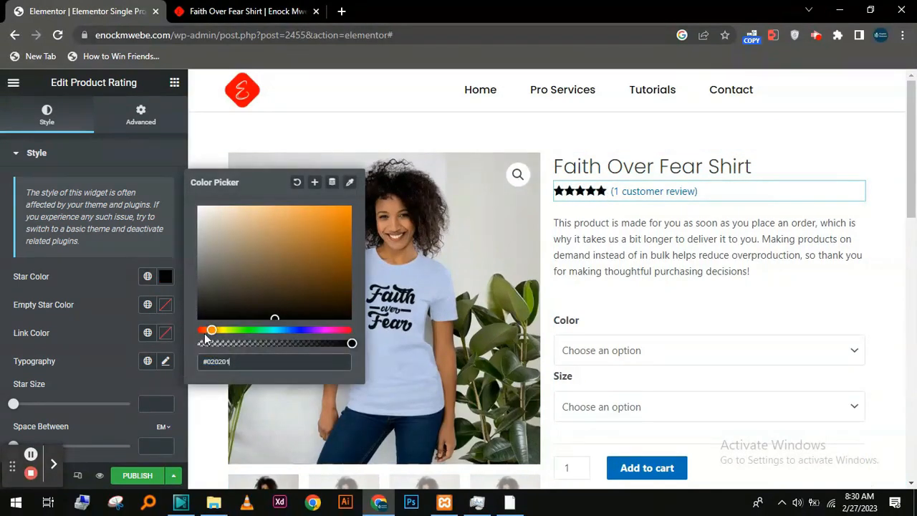
pyautogui.click(205, 330)
pyautogui.click(347, 215)
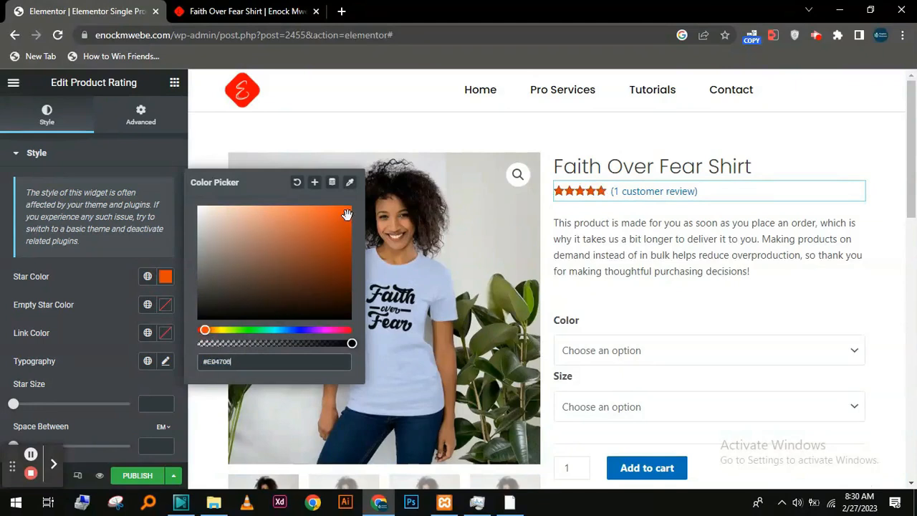
# Step: Save the rating's orange star color as a new global color named "Star Orange"
pyautogui.click(315, 182)
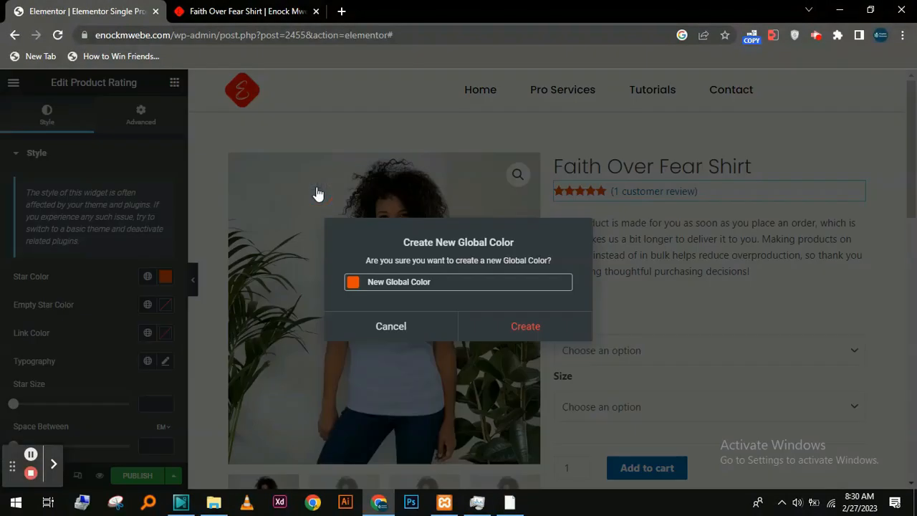
pyautogui.tripleClick(409, 283)
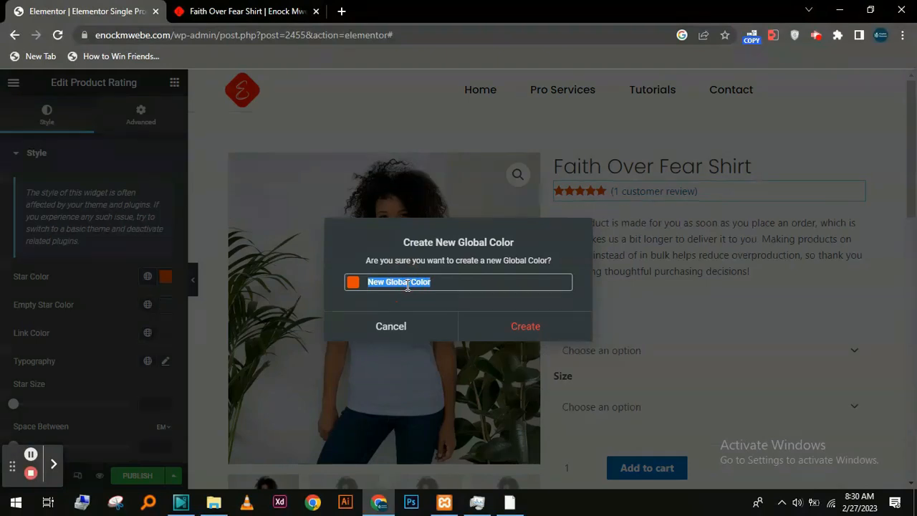
pyautogui.write('Star oRANG')
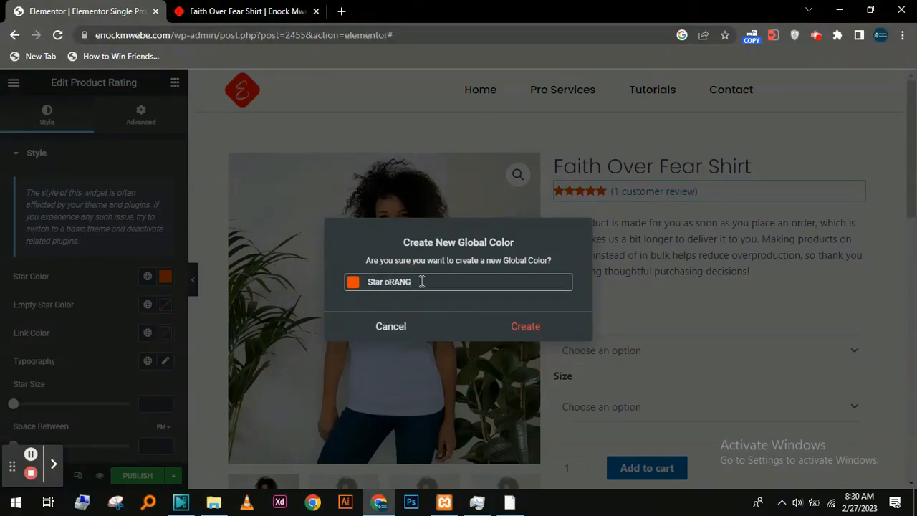
pyautogui.doubleClick(415, 282)
pyautogui.write('Orange')
pyautogui.click(509, 324)
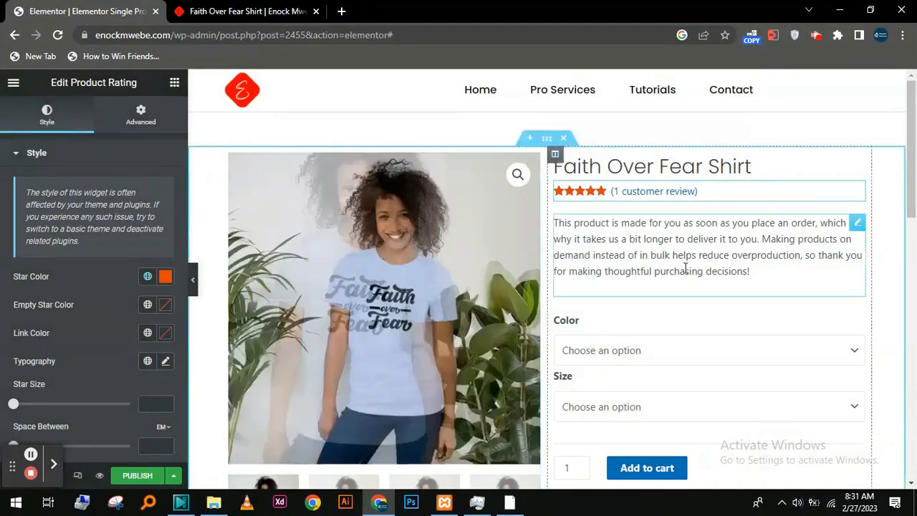
# Step: Apply the Poppins global font to the product rating text and set its weight to 500 (Medium)
pyautogui.click(165, 362)
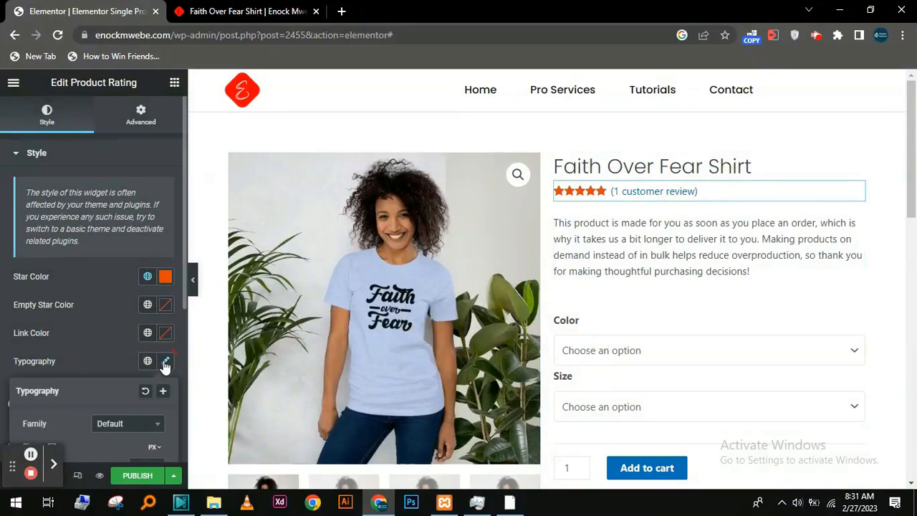
pyautogui.scroll(-2, 116, 410)
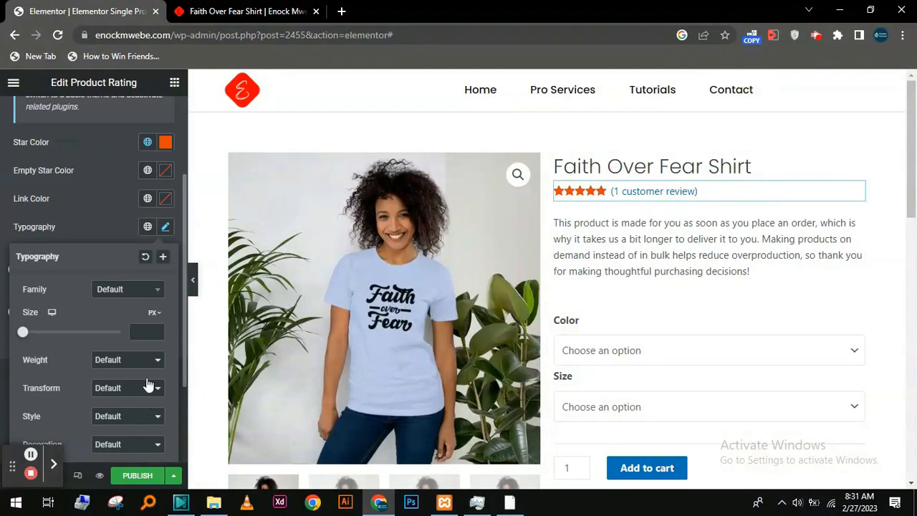
pyautogui.click(148, 228)
pyautogui.click(103, 380)
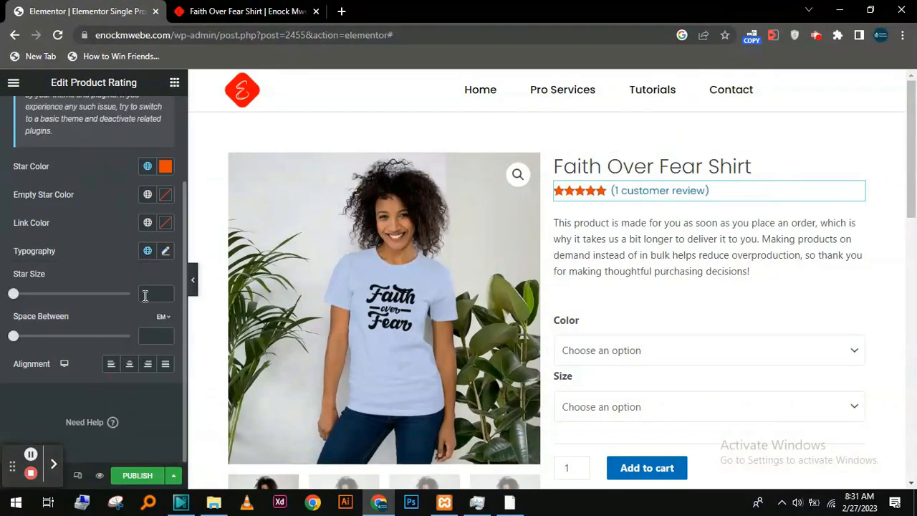
pyautogui.click(166, 252)
pyautogui.click(141, 388)
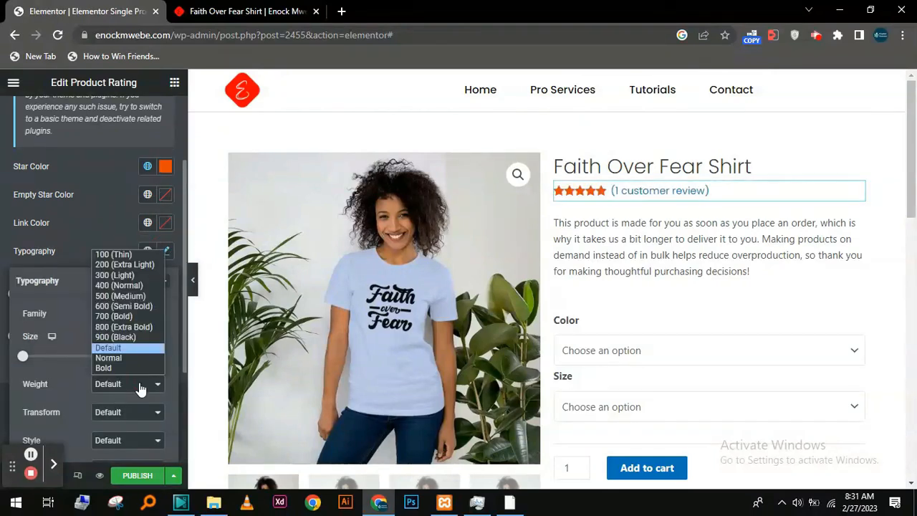
pyautogui.click(122, 296)
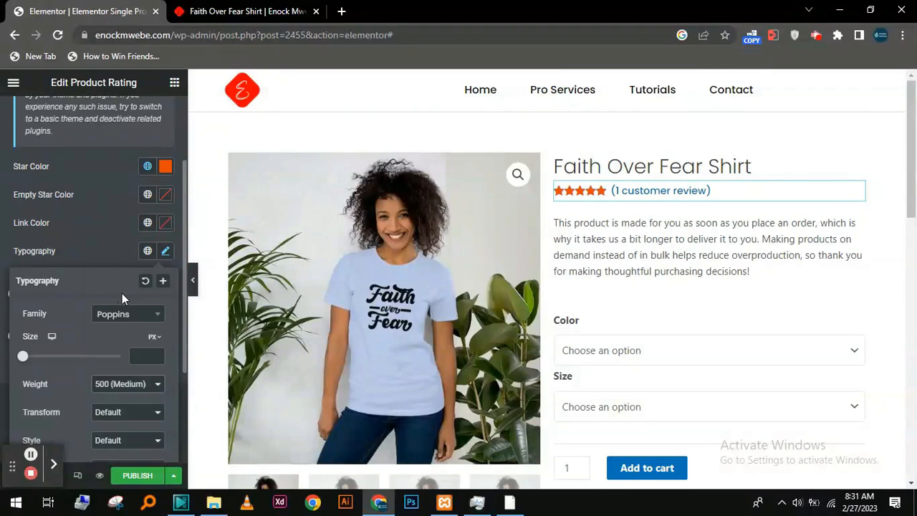
pyautogui.click(165, 251)
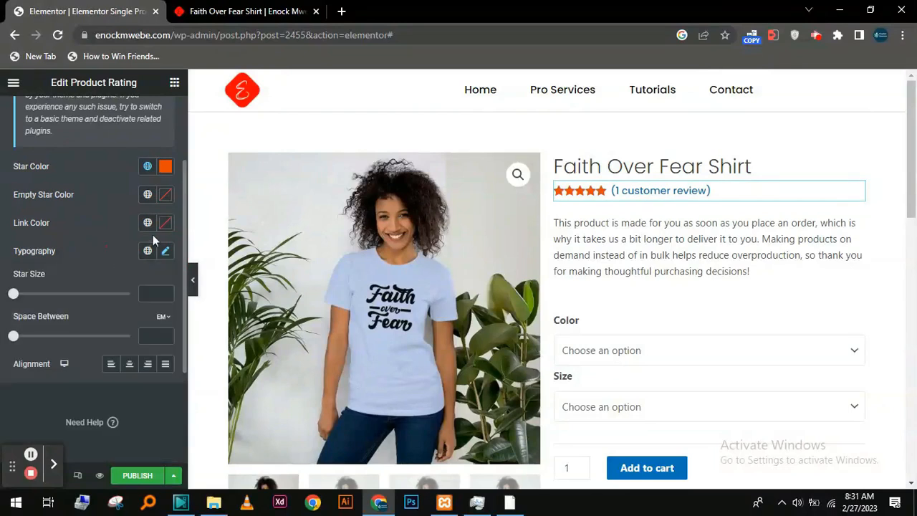
# Step: Set the product rating's link color to blue #2DA6E1 and its text transform to Capitalize
pyautogui.click(165, 223)
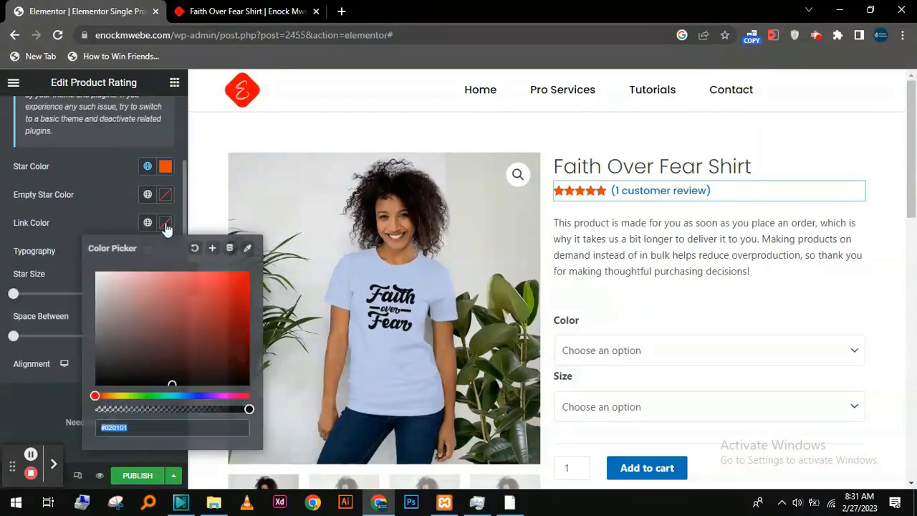
pyautogui.click(171, 395)
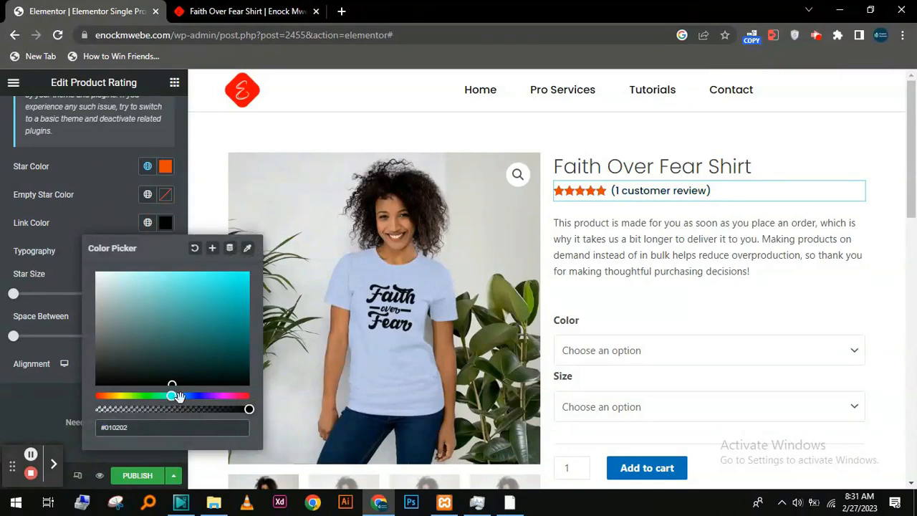
pyautogui.moveTo(178, 396); pyautogui.dragTo(181, 396)
pyautogui.click(217, 284)
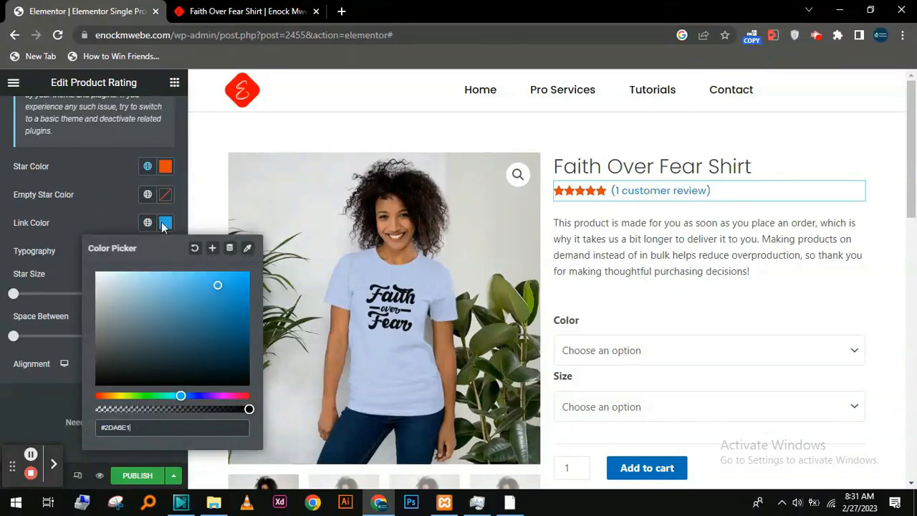
pyautogui.click(122, 195)
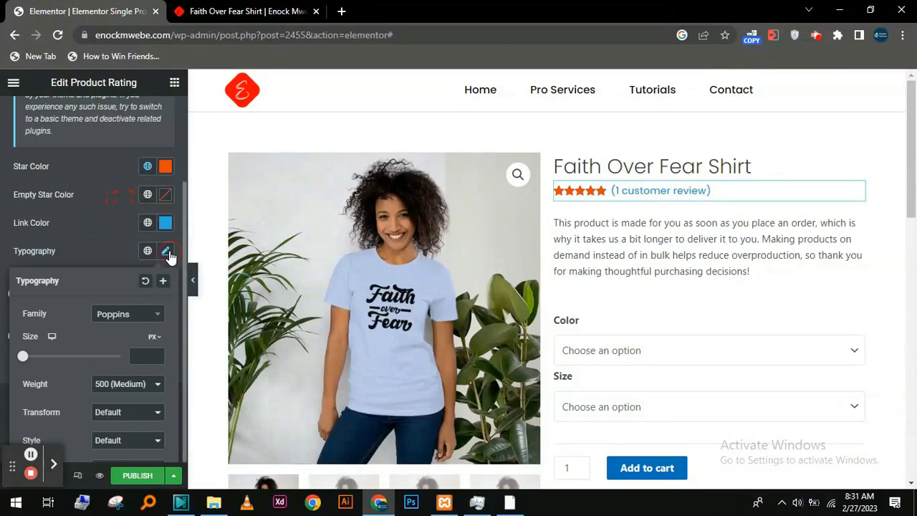
pyautogui.click(138, 413)
pyautogui.click(125, 457)
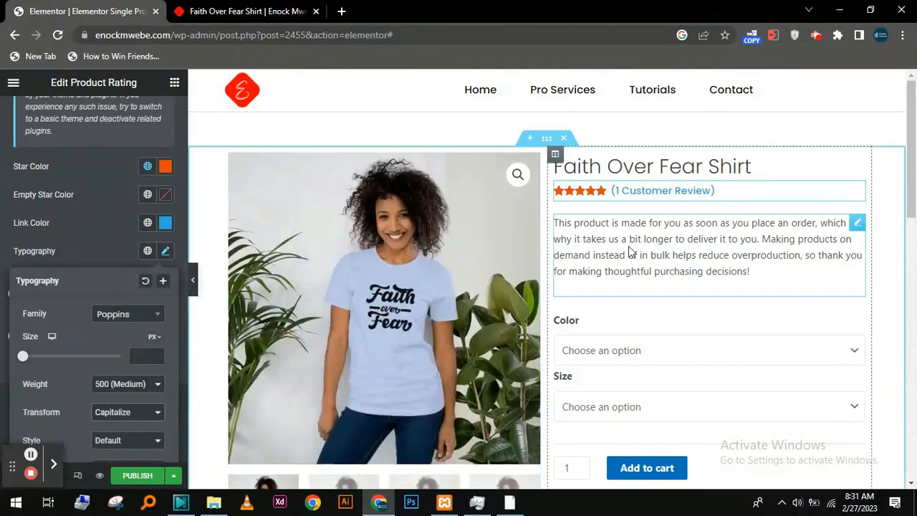
# Step: Unlink the short description's margin values and lower its top margin to -16 px
pyautogui.click(631, 250)
pyautogui.click(193, 280)
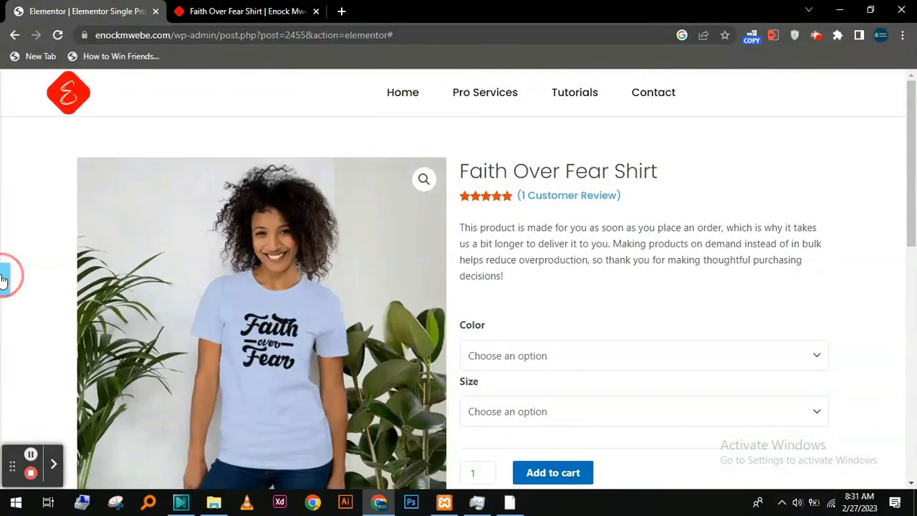
pyautogui.click(5, 279)
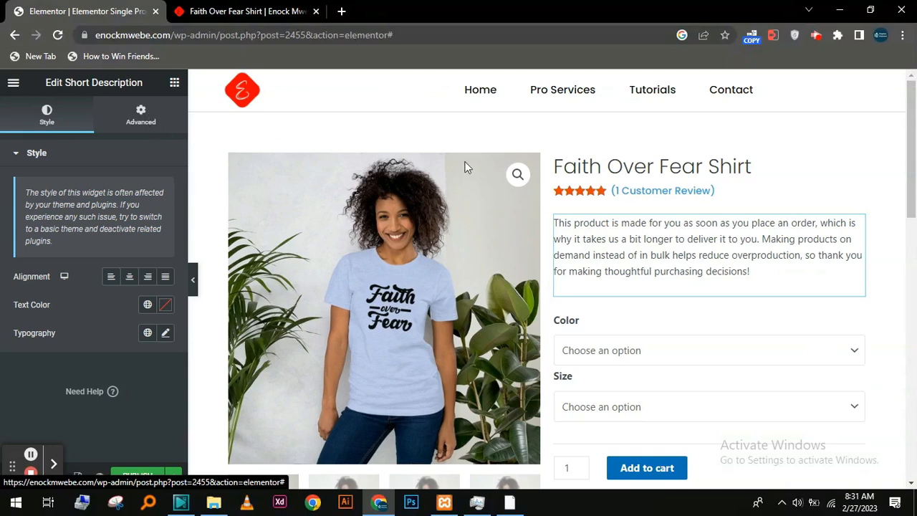
pyautogui.click(140, 115)
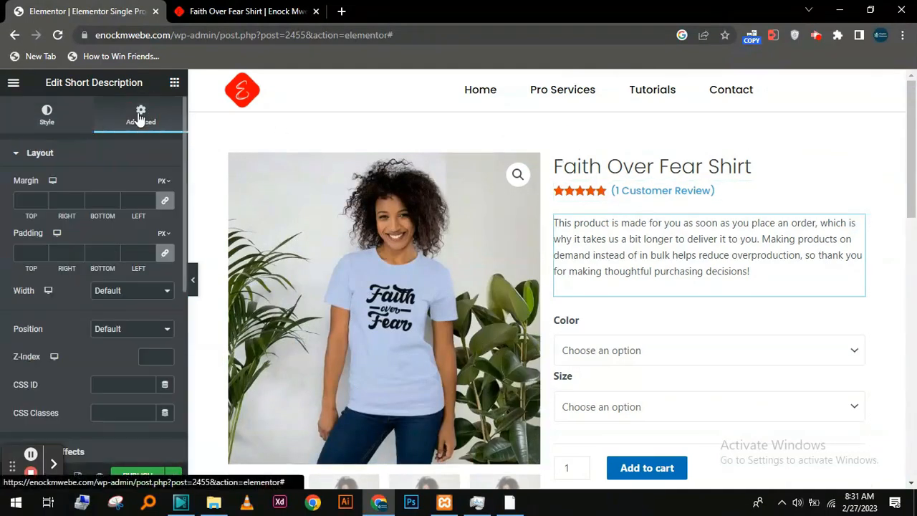
pyautogui.click(164, 200)
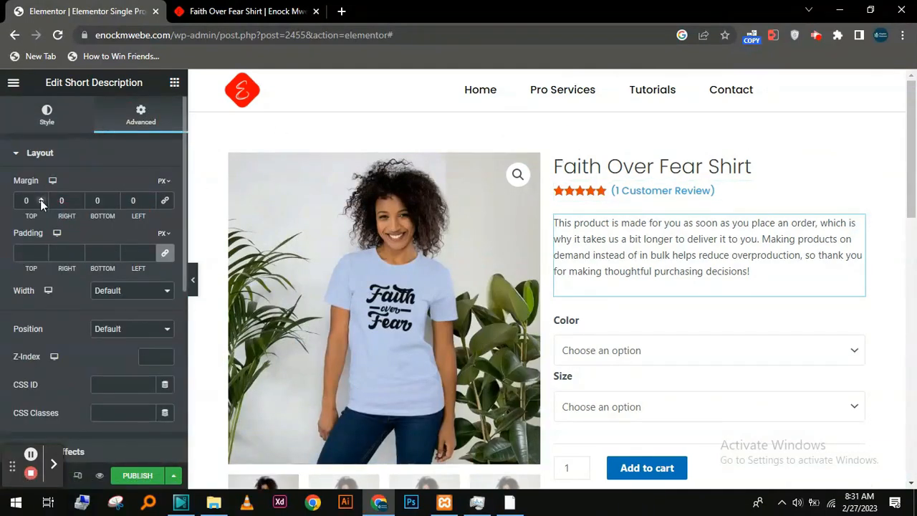
pyautogui.moveTo(40, 203); pyautogui.dragTo(40, 203)
pyautogui.click(40, 203)
pyautogui.click(40, 203)
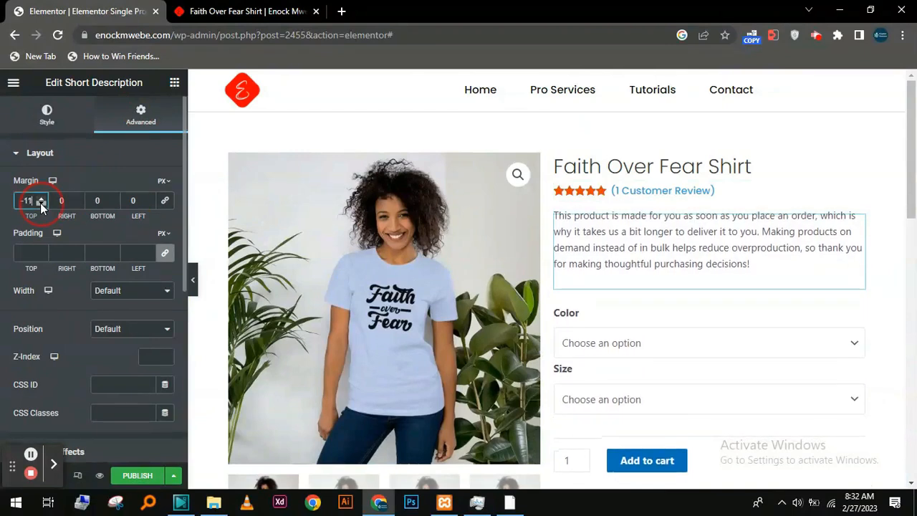
pyautogui.click(40, 203)
pyautogui.click(40, 202)
pyautogui.click(40, 203)
pyautogui.click(40, 203)
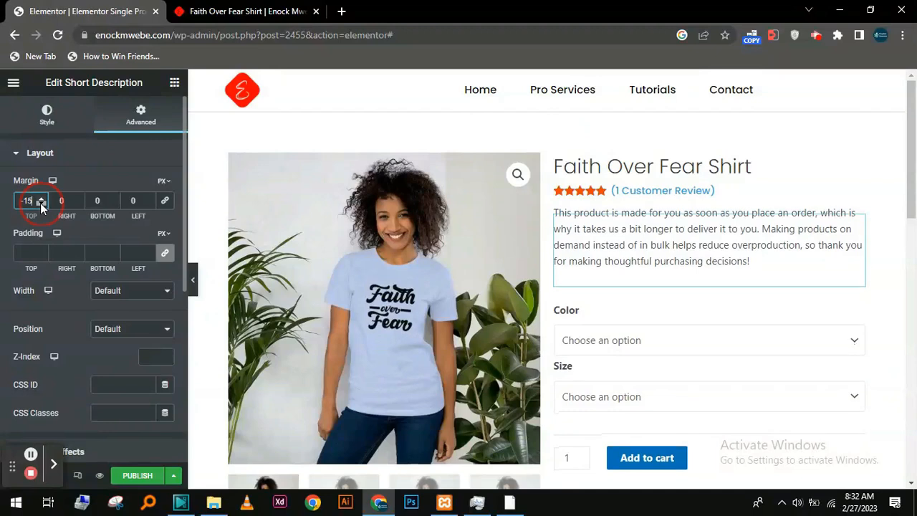
pyautogui.click(40, 203)
# Step: Apply a Poppins global font to the short description and set its font size to 14 px
pyautogui.click(36, 115)
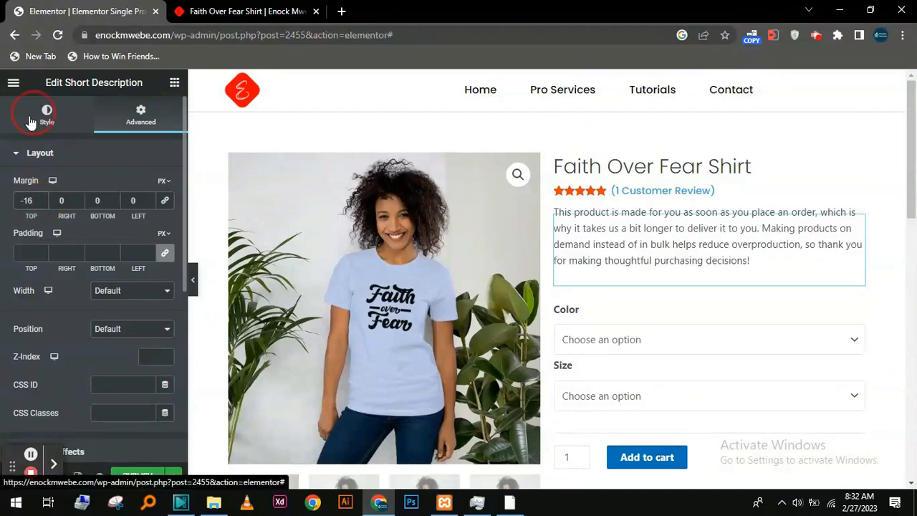
pyautogui.click(22, 158)
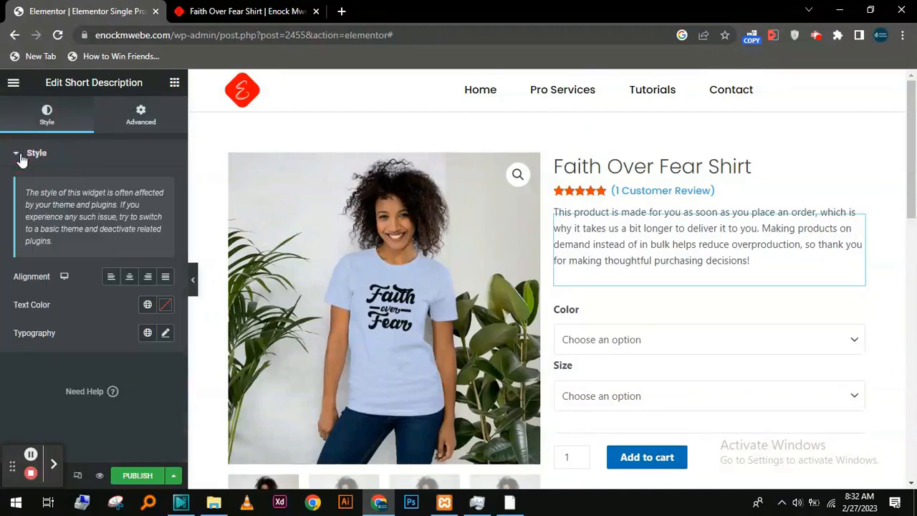
pyautogui.click(148, 333)
pyautogui.click(84, 307)
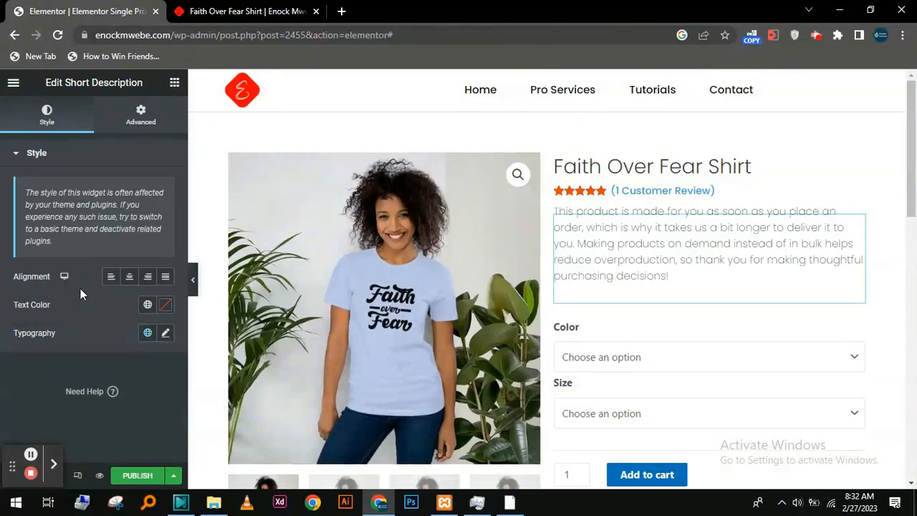
pyautogui.click(166, 334)
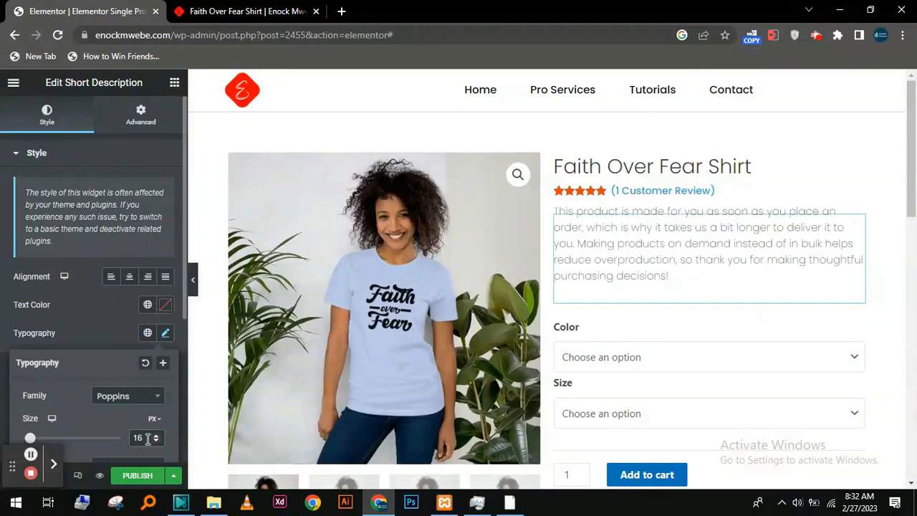
pyautogui.press('BackSpace')
pyautogui.write('4')
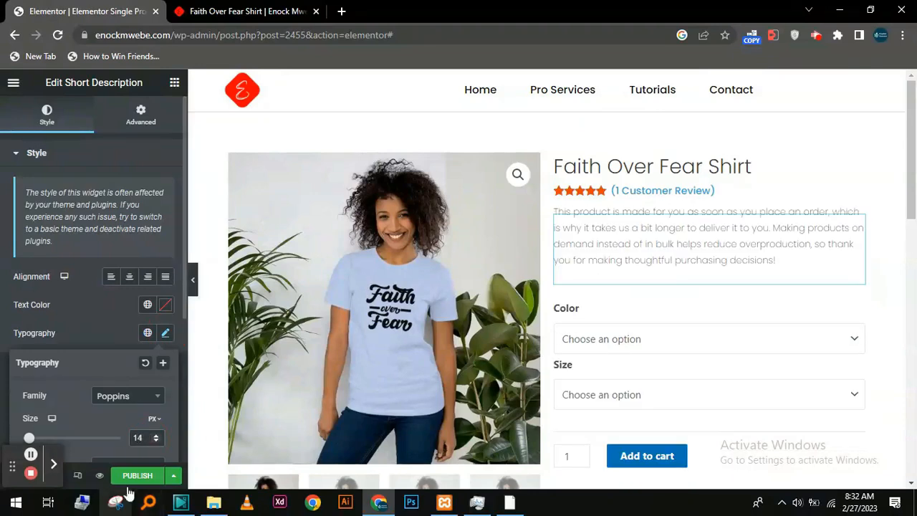
# Step: Set the short description's font weight to 400 (Normal)
pyautogui.scroll(-3, 140, 423)
pyautogui.click(152, 269)
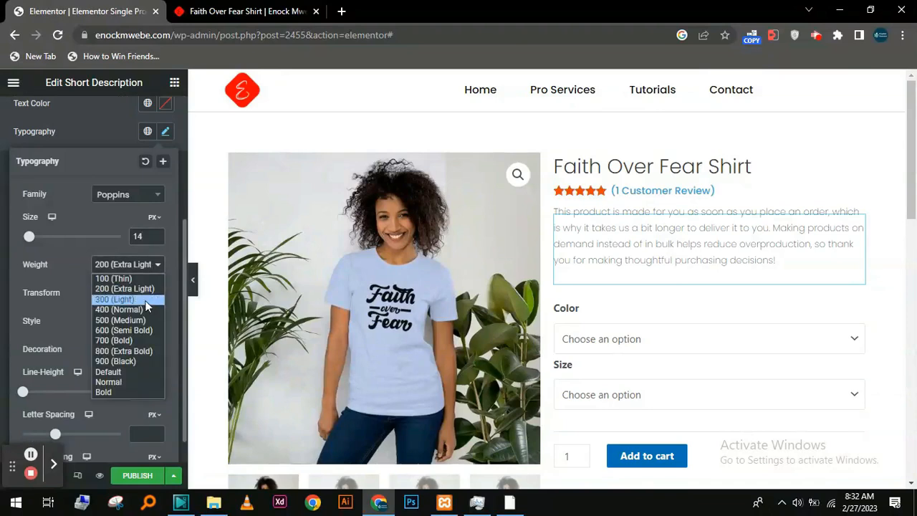
pyautogui.click(144, 310)
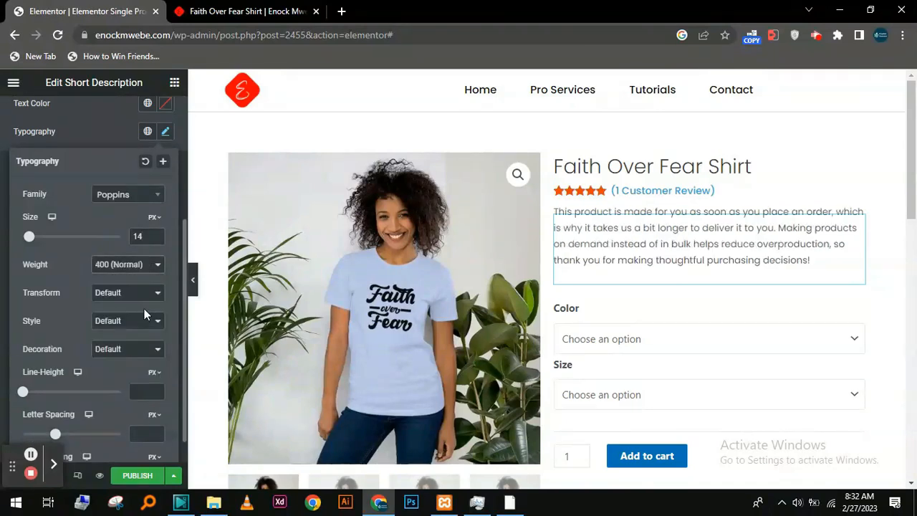
pyautogui.click(109, 130)
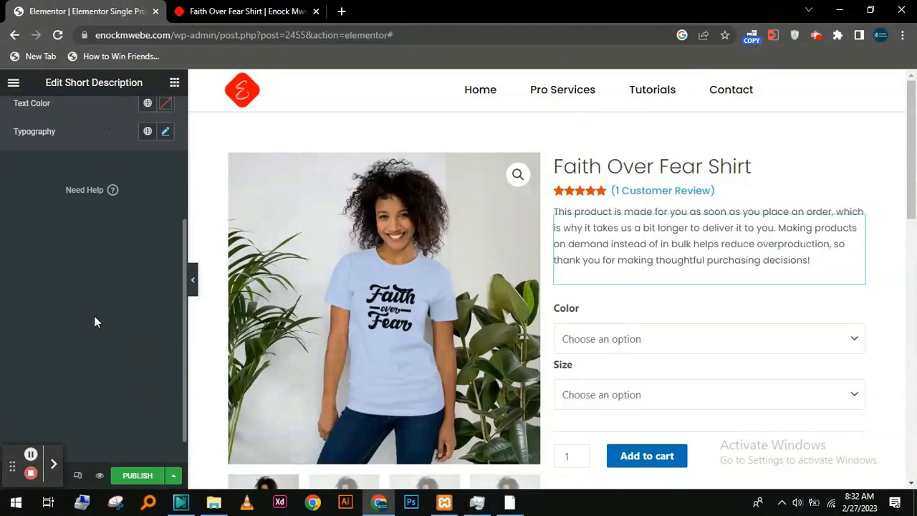
# Step: Lower the short description's bottom margin to about -24 px
pyautogui.scroll(3, 140, 108)
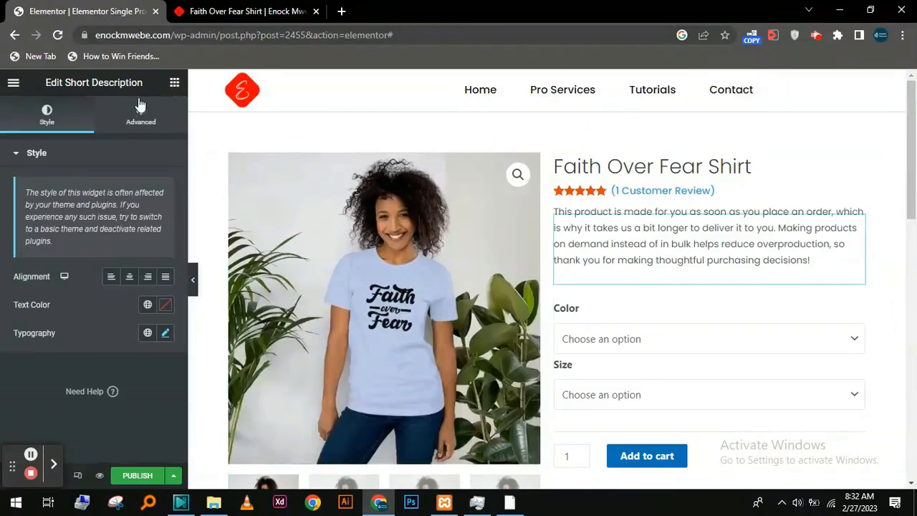
pyautogui.click(141, 111)
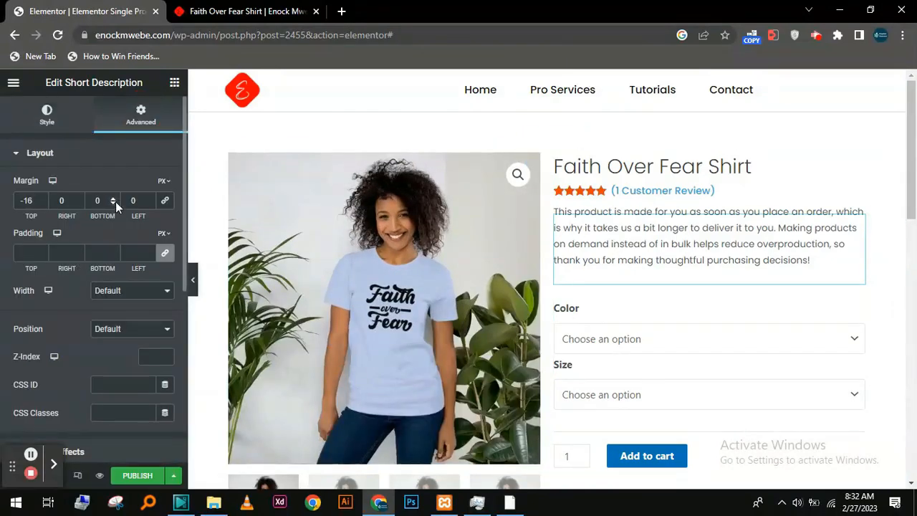
pyautogui.click(112, 204)
pyautogui.click(113, 204)
pyautogui.click(112, 204)
pyautogui.click(113, 204)
pyautogui.click(112, 204)
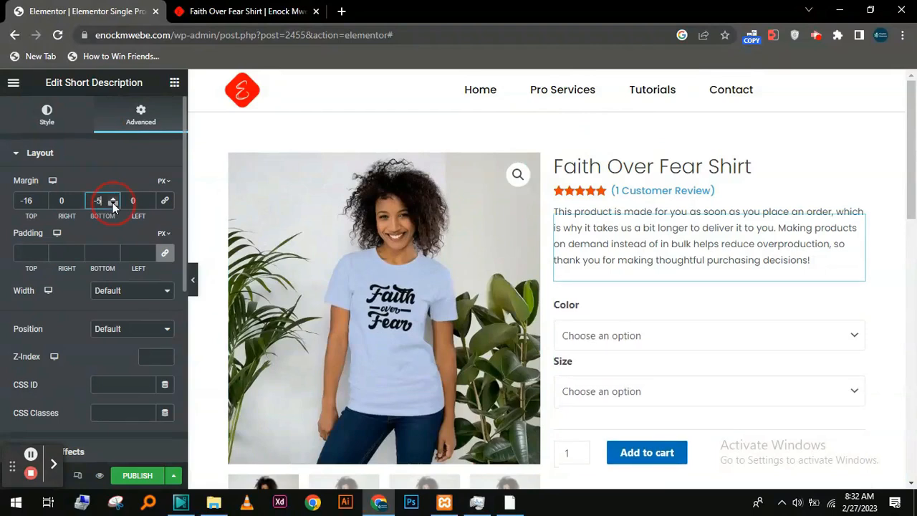
pyautogui.click(112, 204)
pyautogui.click(113, 205)
pyautogui.click(112, 205)
pyautogui.click(112, 204)
pyautogui.click(112, 204)
pyautogui.click(112, 205)
pyautogui.click(113, 204)
pyautogui.click(112, 204)
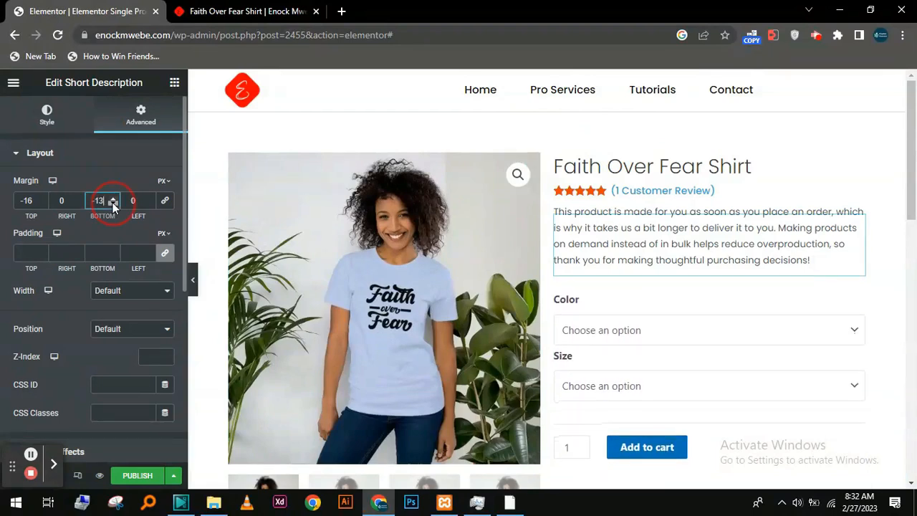
pyautogui.click(112, 204)
pyautogui.click(113, 204)
pyautogui.click(112, 204)
pyautogui.click(113, 204)
pyautogui.click(112, 204)
pyautogui.click(113, 204)
pyautogui.click(113, 204)
pyautogui.click(112, 204)
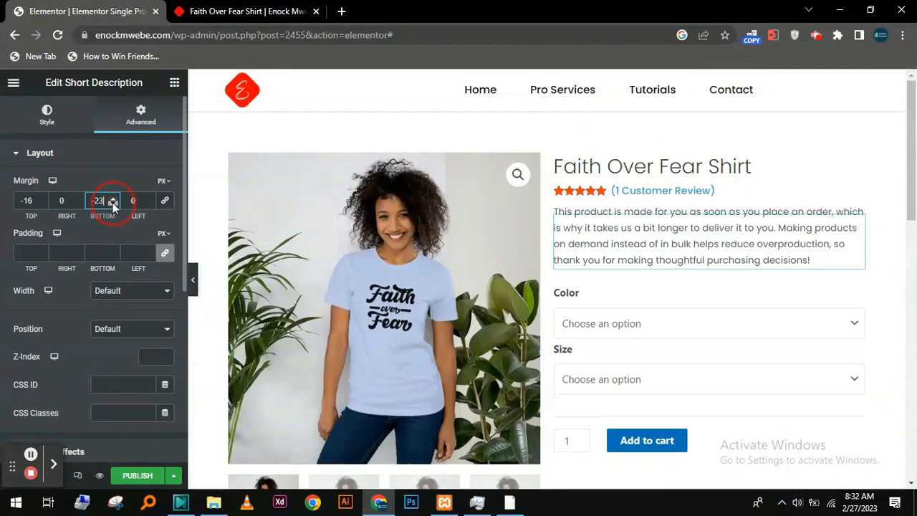
pyautogui.click(112, 204)
# Step: Set the Add To Cart widget's layout to Stacked and its button alignment to justified
pyautogui.click(642, 428)
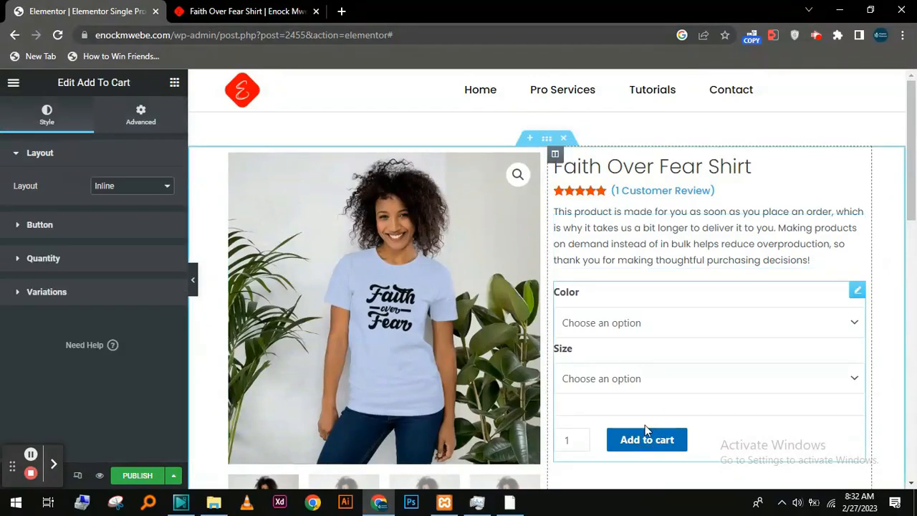
pyautogui.click(135, 188)
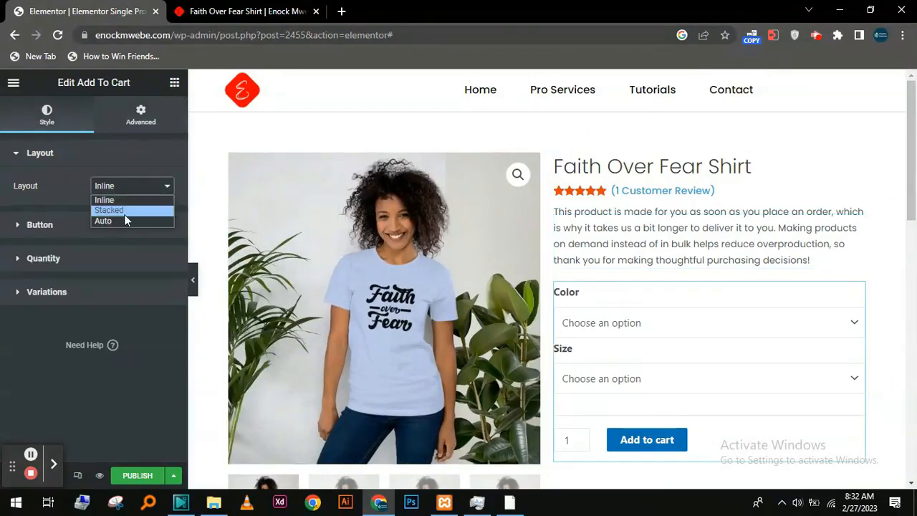
pyautogui.click(109, 209)
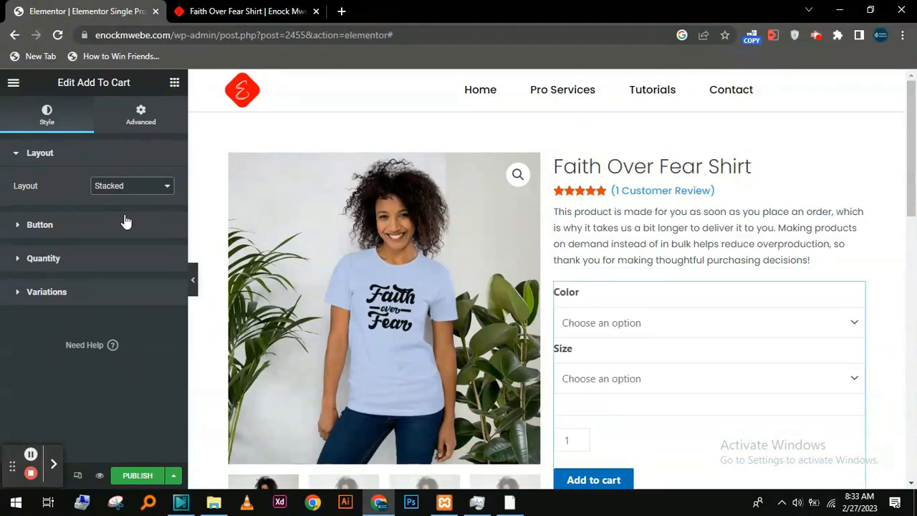
pyautogui.click(16, 226)
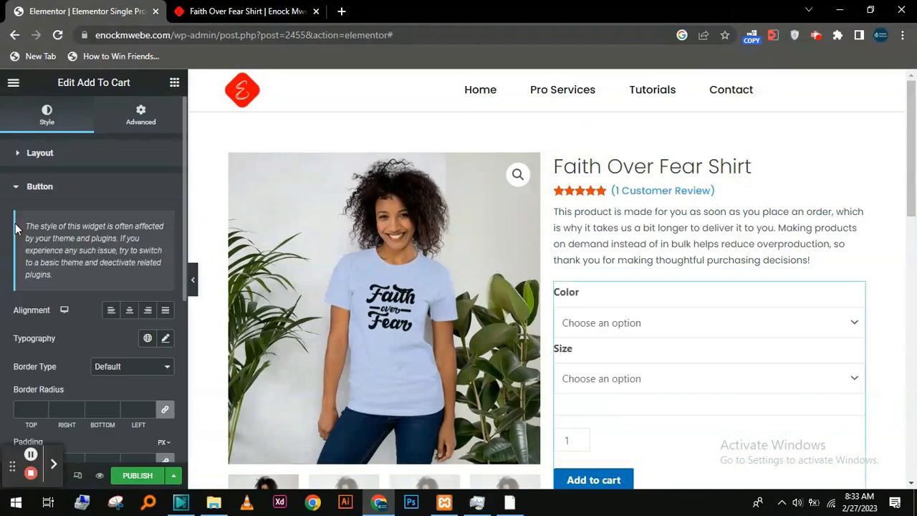
pyautogui.click(166, 309)
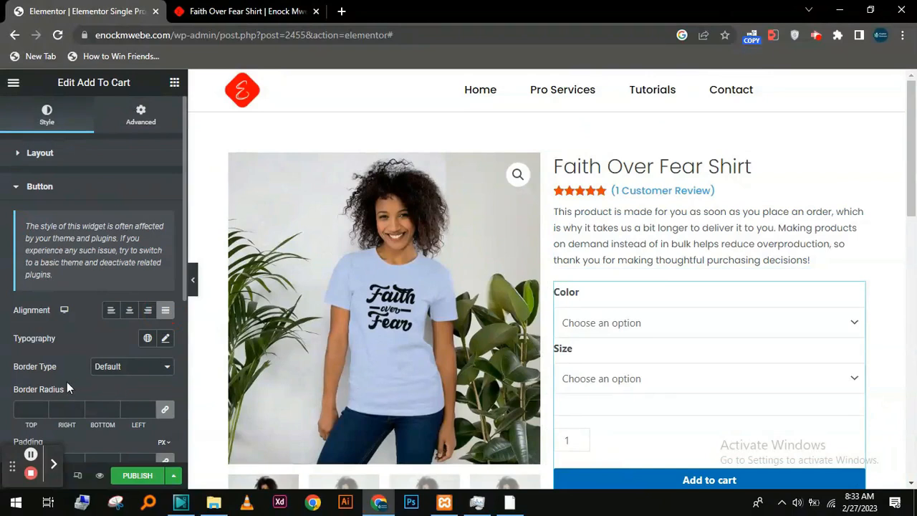
pyautogui.scroll(-1, 640, 344)
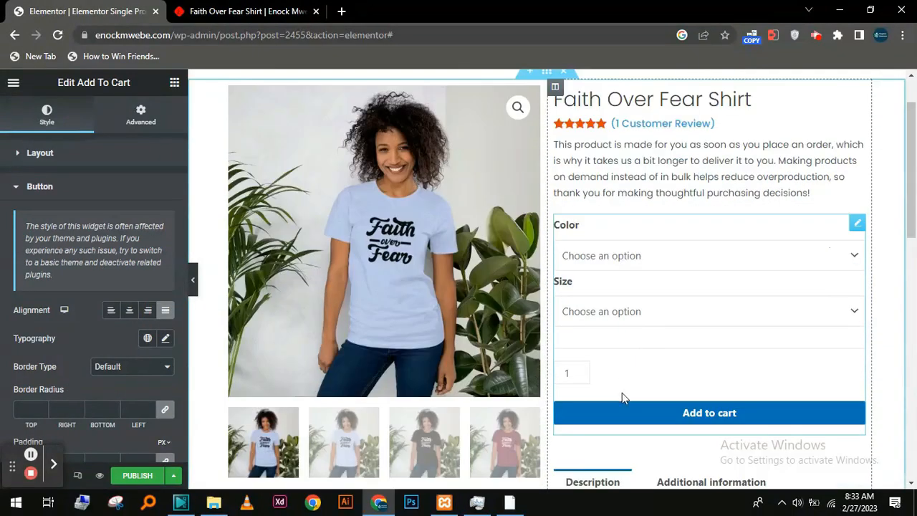
# Step: Apply the orange global color as the Add to cart button's normal background
pyautogui.scroll(-3, 138, 332)
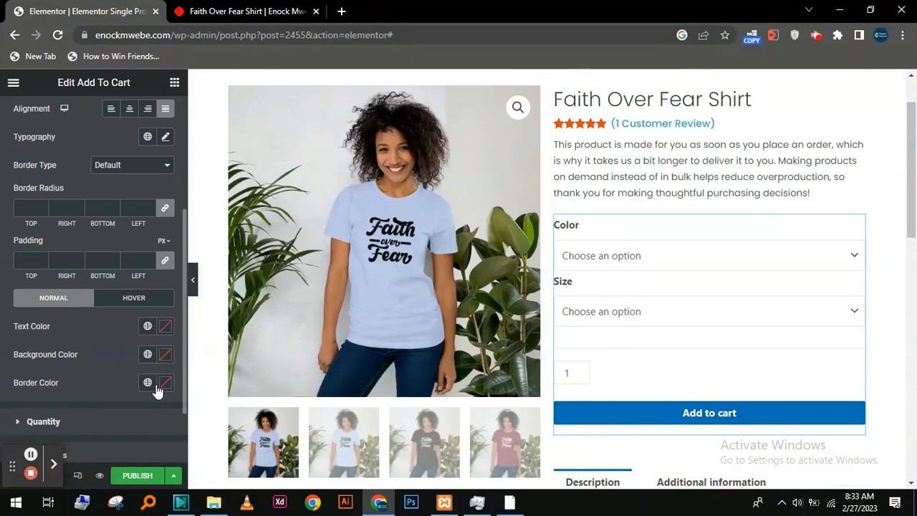
pyautogui.click(148, 354)
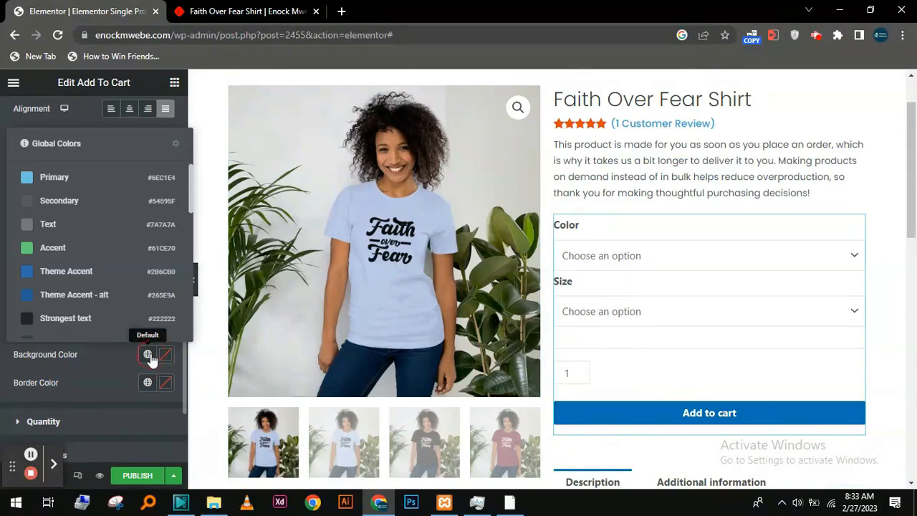
pyautogui.scroll(-5, 118, 284)
pyautogui.scroll(-2, 118, 284)
pyautogui.click(95, 322)
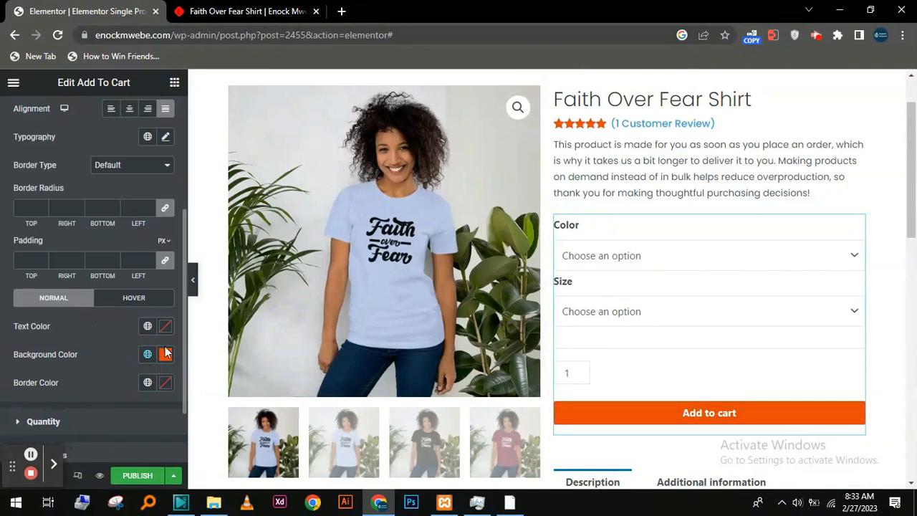
# Step: Apply the bold Poppins global font to the Add to cart button and set its text transform to Capitalize
pyautogui.scroll(1, 107, 369)
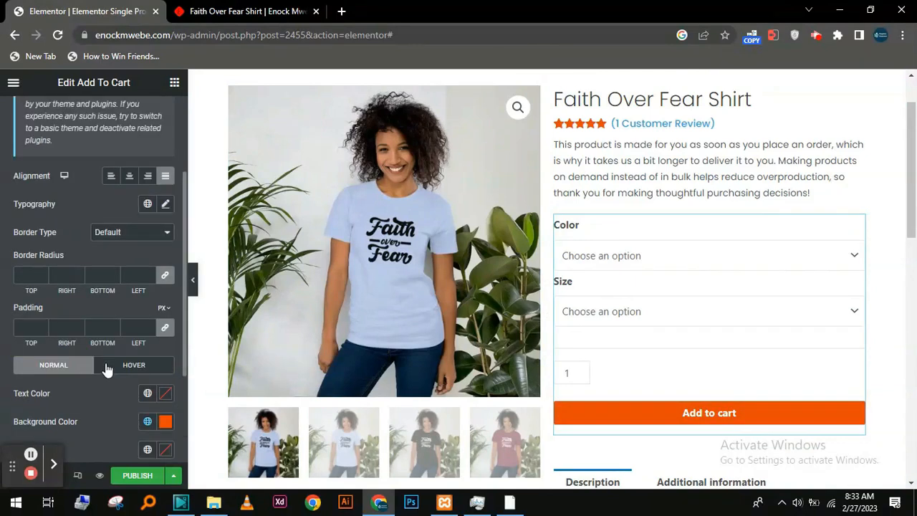
pyautogui.click(148, 205)
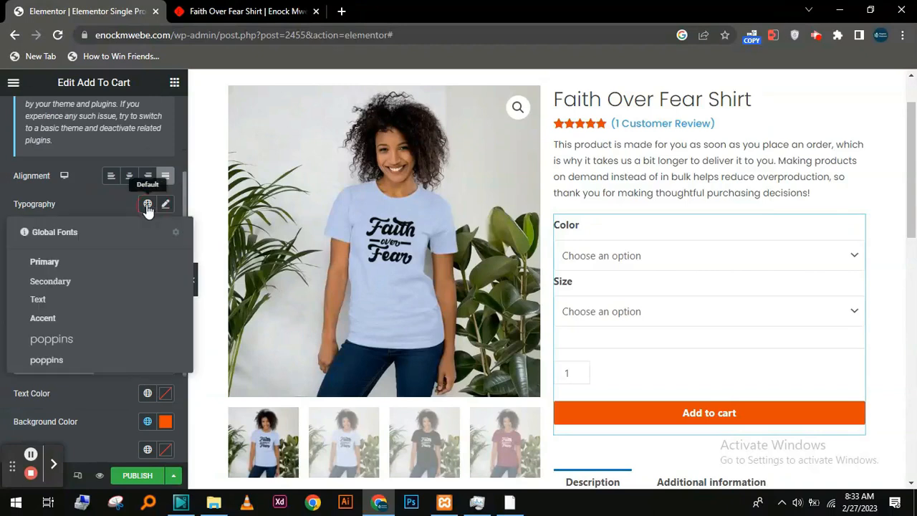
pyautogui.click(87, 367)
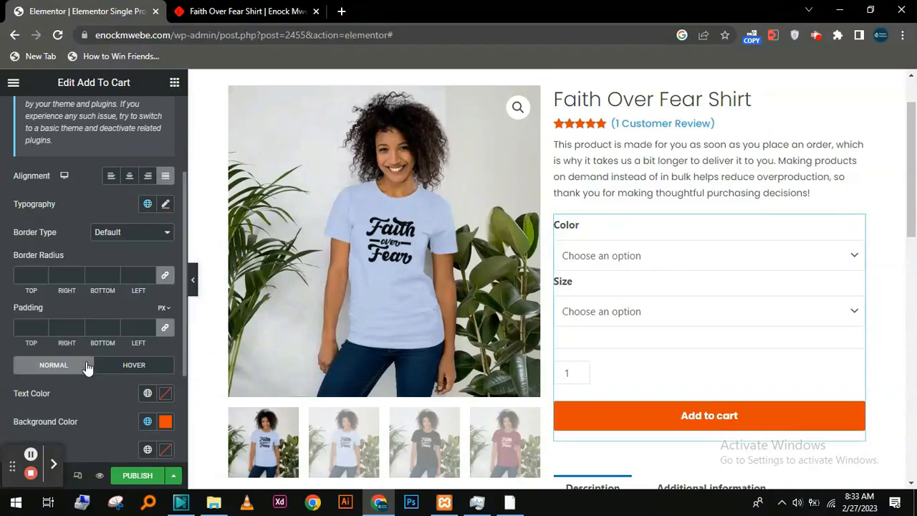
pyautogui.click(165, 206)
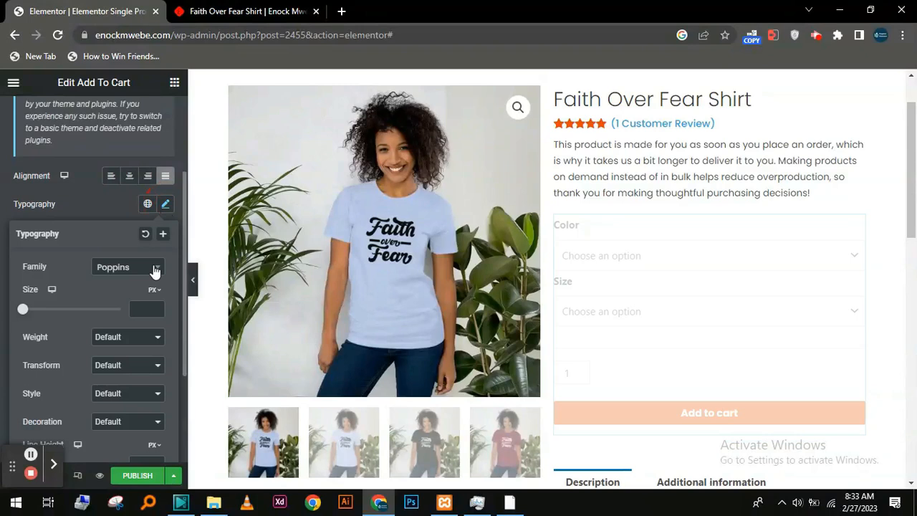
pyautogui.click(147, 365)
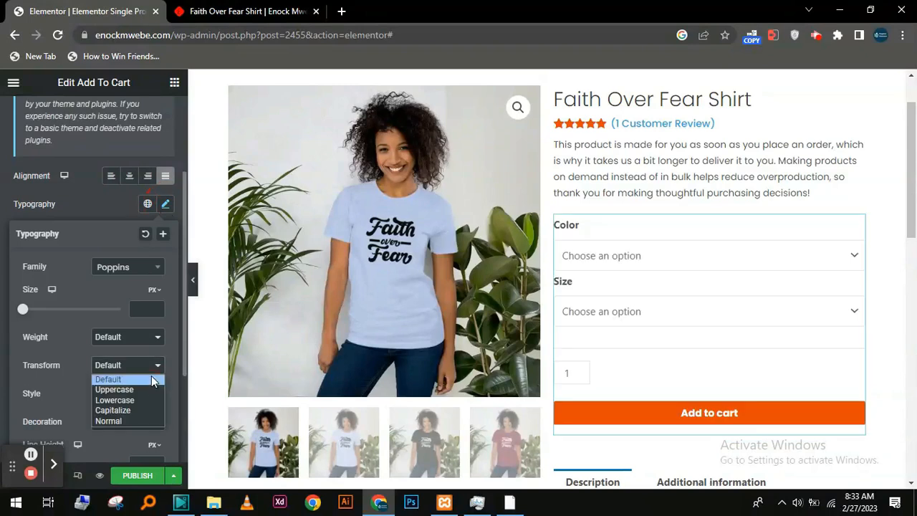
pyautogui.click(137, 410)
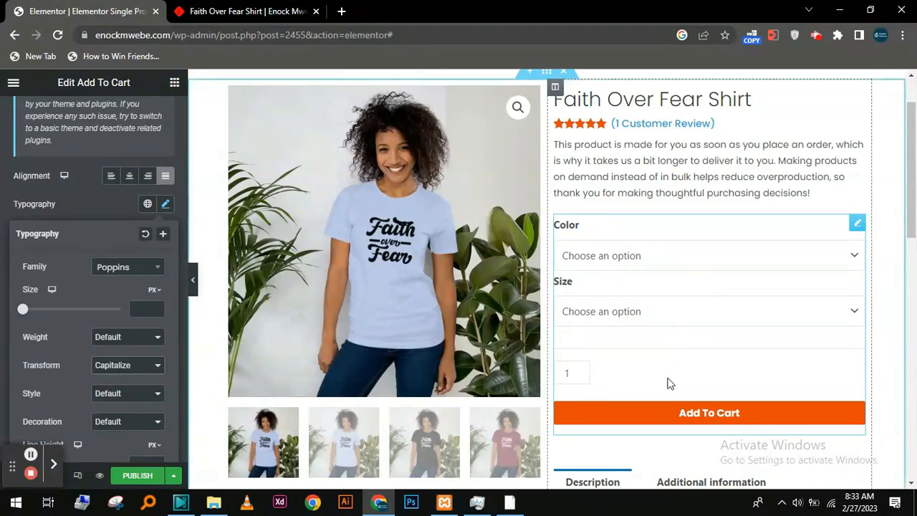
pyautogui.click(104, 196)
pyautogui.scroll(2, 100, 215)
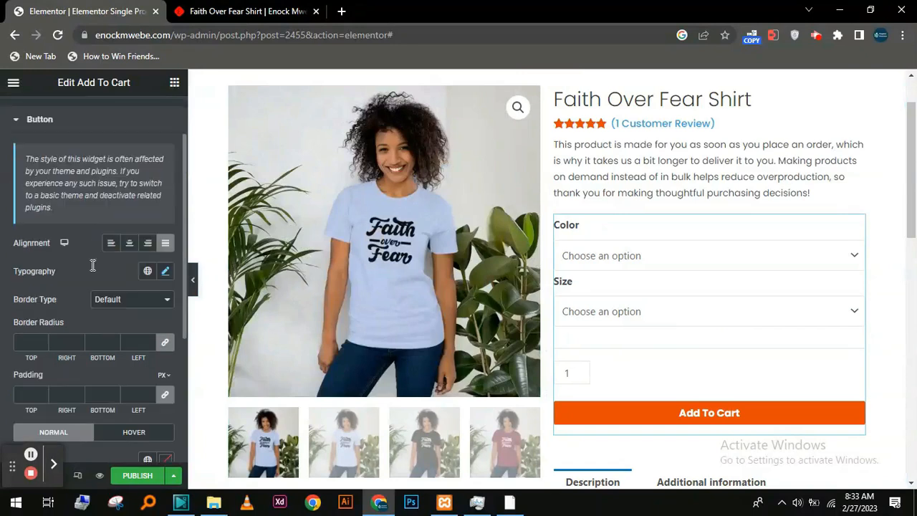
pyautogui.click(15, 190)
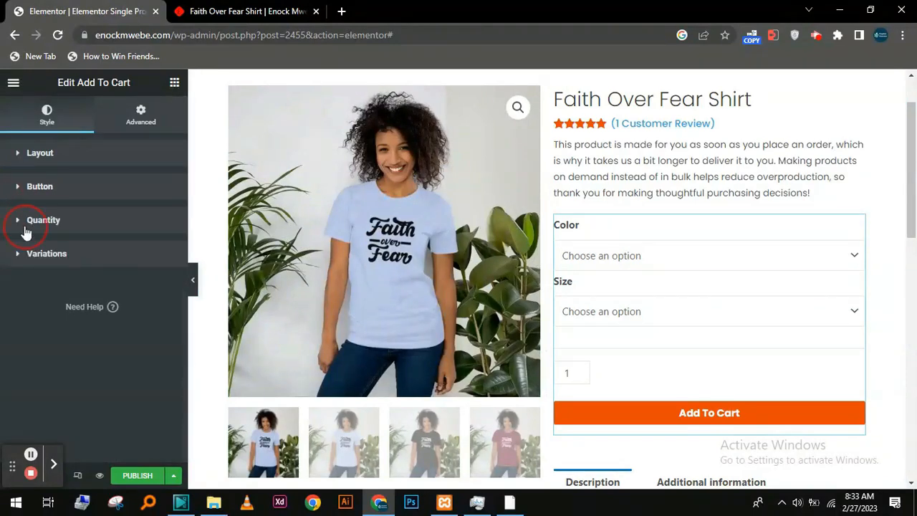
# Step: Give the Add To Cart widget's quantity field a Solid border with a width of 2 on all sides
pyautogui.click(25, 231)
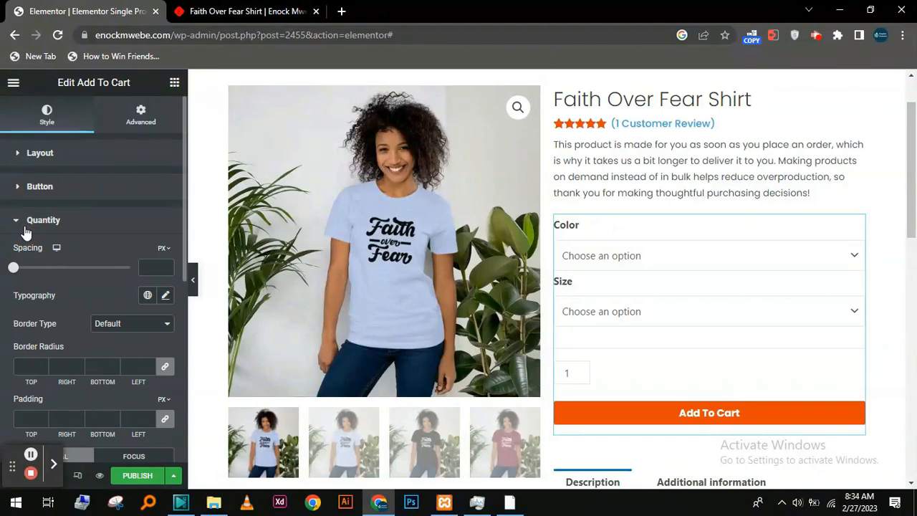
pyautogui.click(166, 324)
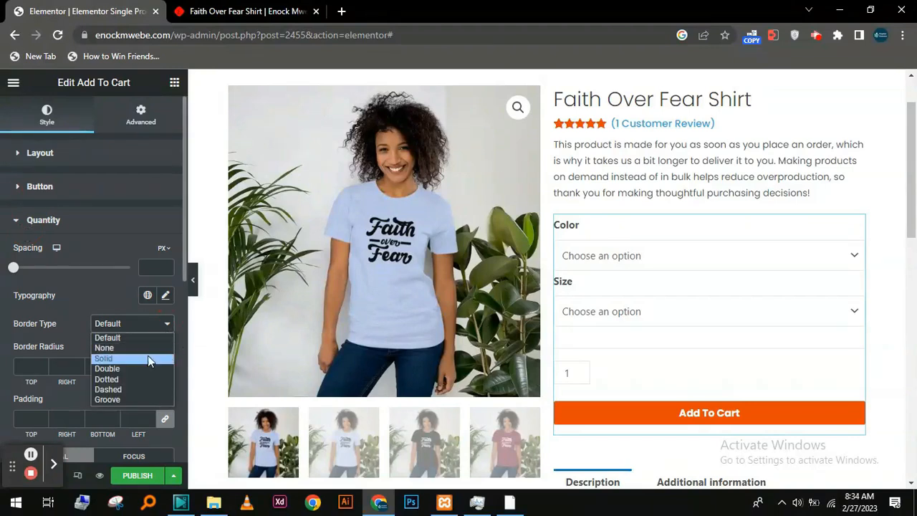
pyautogui.click(147, 356)
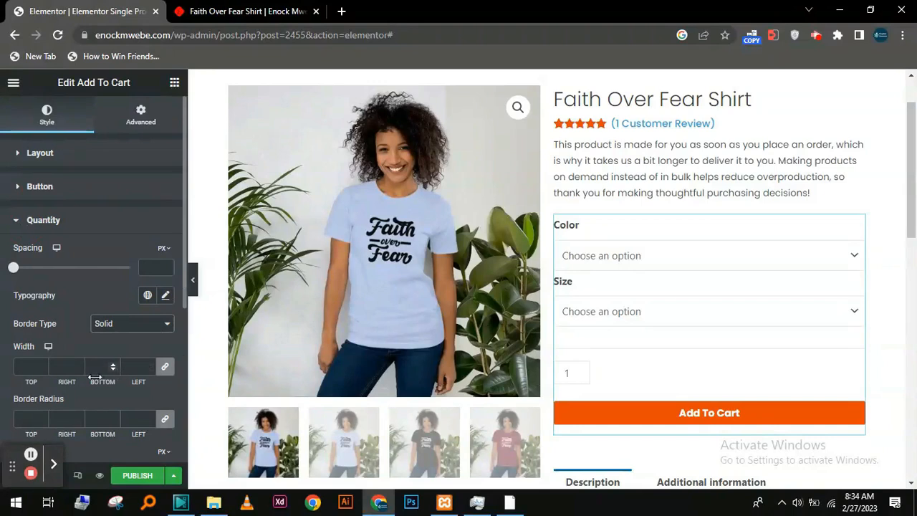
pyautogui.click(42, 365)
pyautogui.click(42, 365)
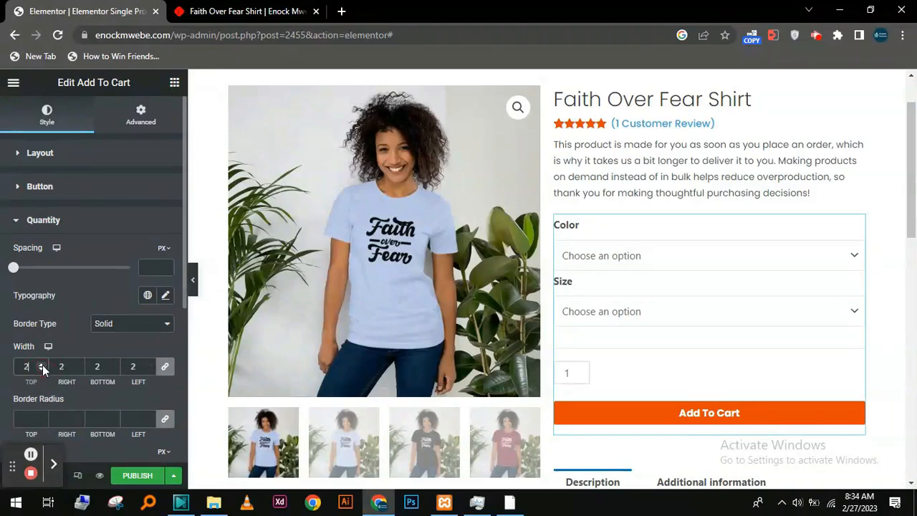
pyautogui.click(17, 224)
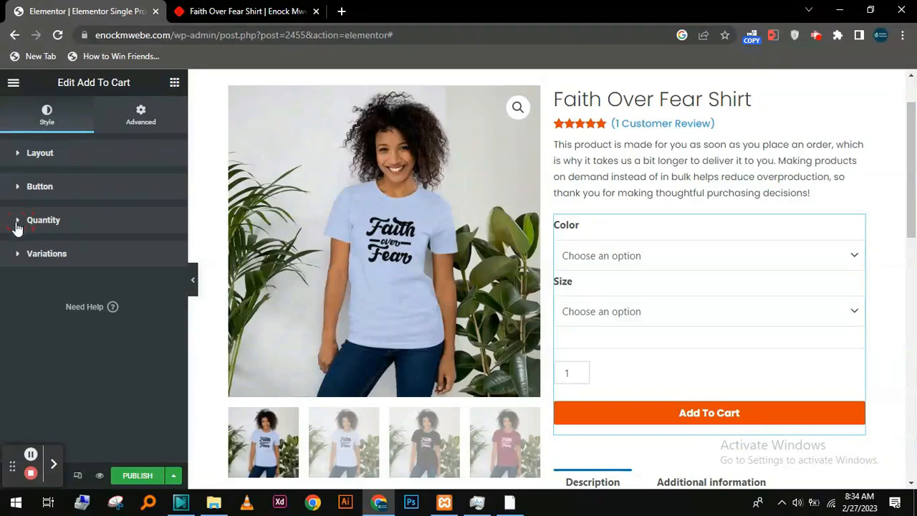
# Step: Try to increase the width of the Add To Cart widget's variations
pyautogui.click(20, 264)
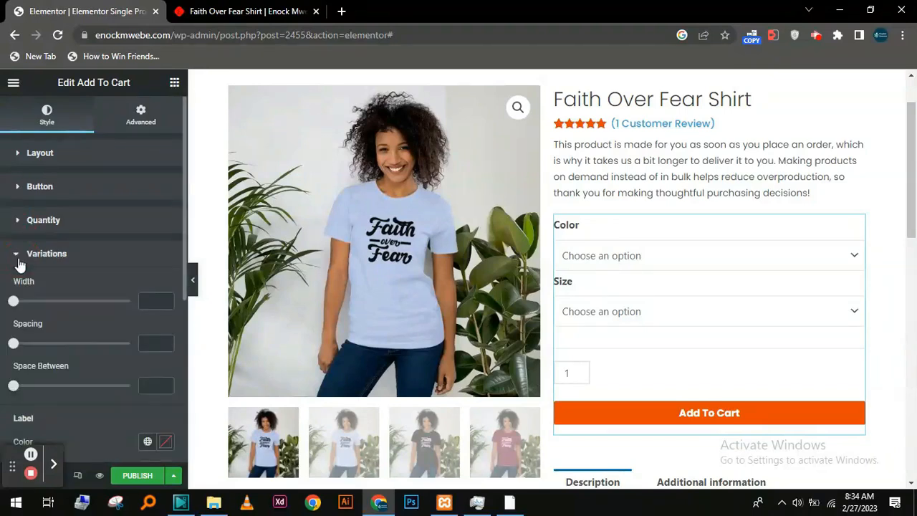
pyautogui.moveTo(13, 301); pyautogui.dragTo(152, 303)
pyautogui.click(25, 256)
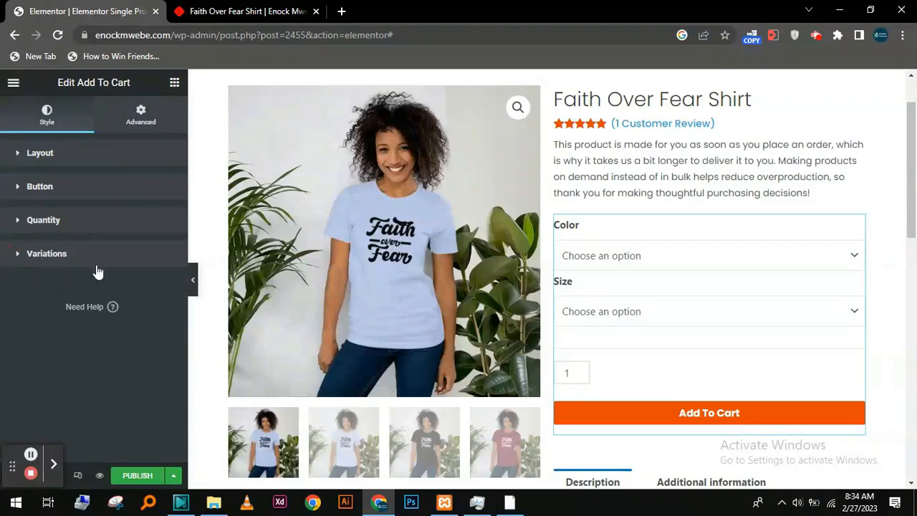
# Step: Preview the product template at full width and check its Additional information, Reviews and Description tabs
pyautogui.scroll(-5, 620, 356)
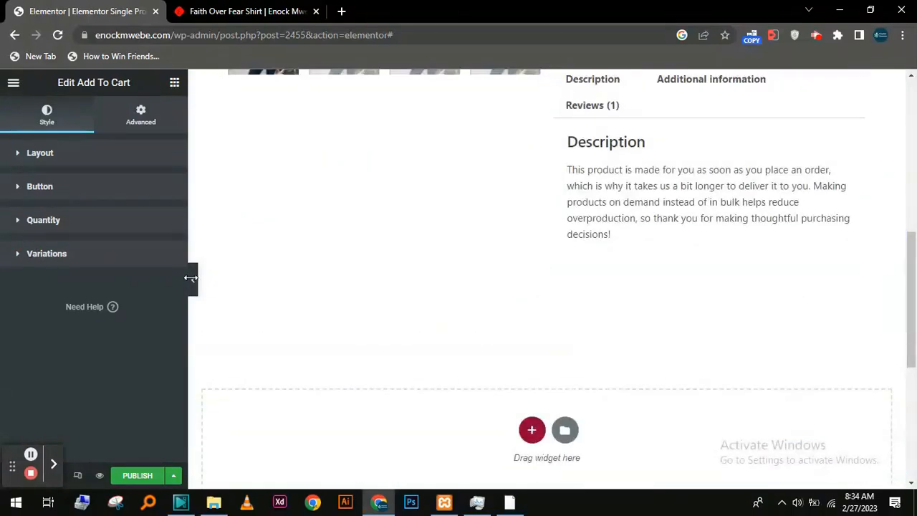
pyautogui.click(192, 281)
pyautogui.scroll(5, 840, 334)
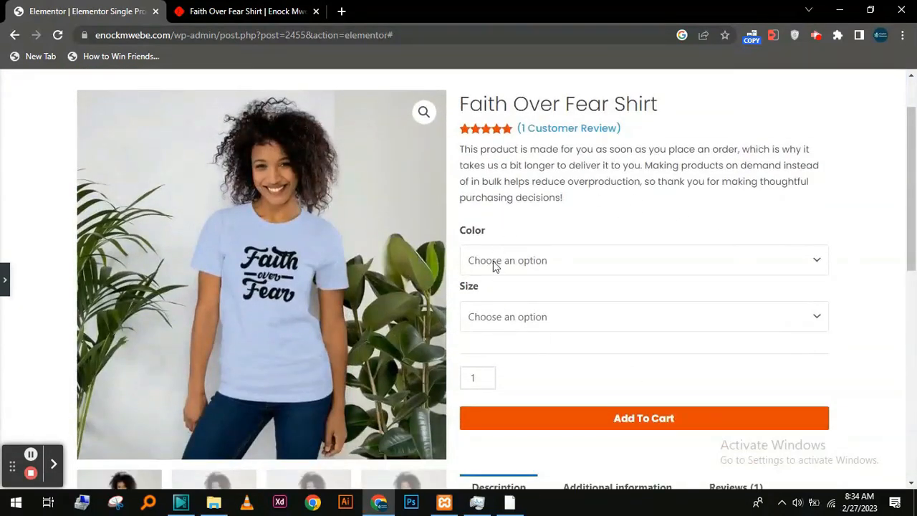
pyautogui.scroll(-3, 598, 291)
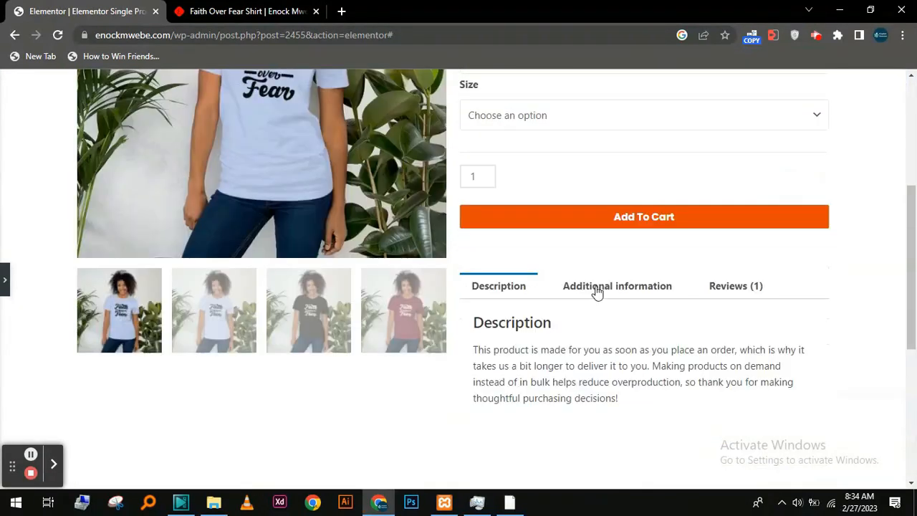
pyautogui.scroll(-1, 598, 291)
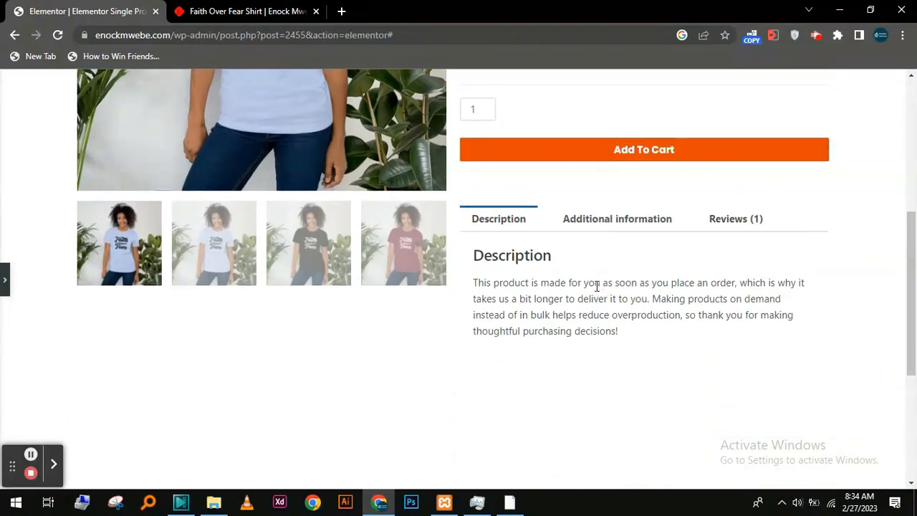
pyautogui.click(643, 223)
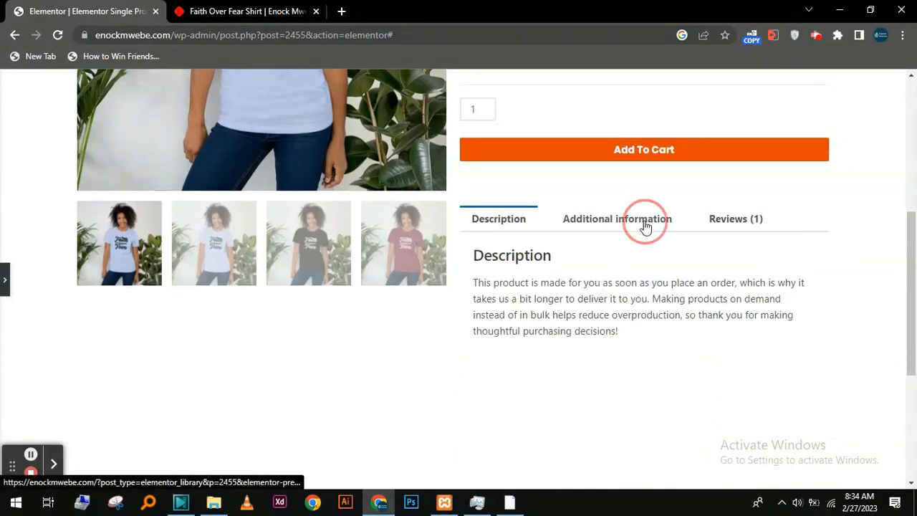
pyautogui.click(733, 220)
pyautogui.click(510, 220)
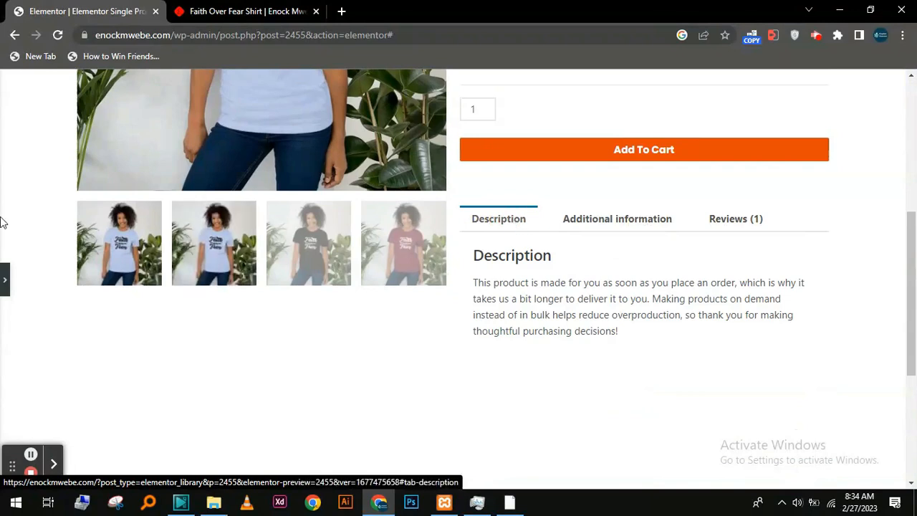
# Step: Set the active-state text color of the Product Data Tabs widget's tabs to a dark gray
pyautogui.click(3, 281)
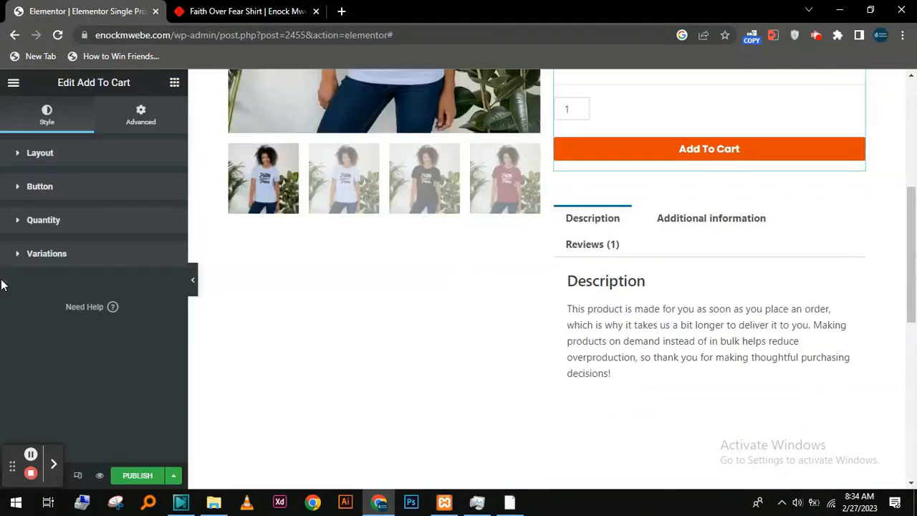
pyautogui.click(859, 193)
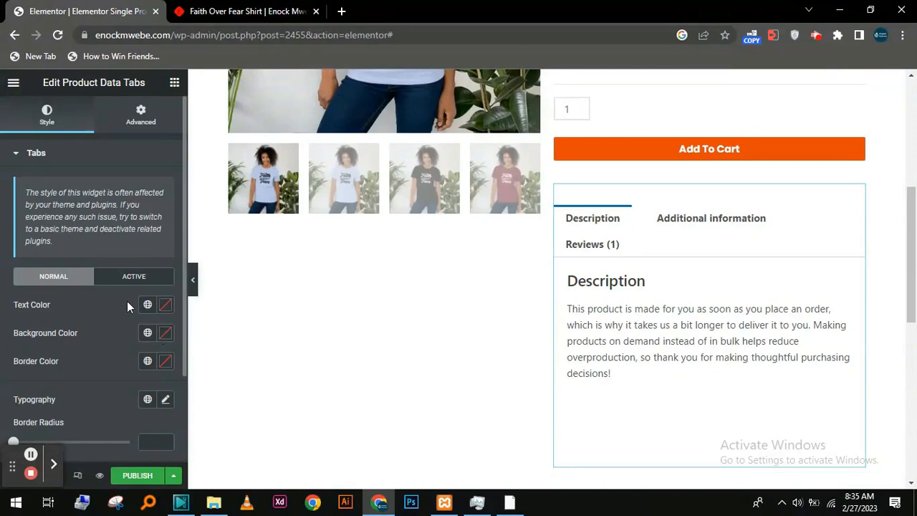
pyautogui.click(134, 278)
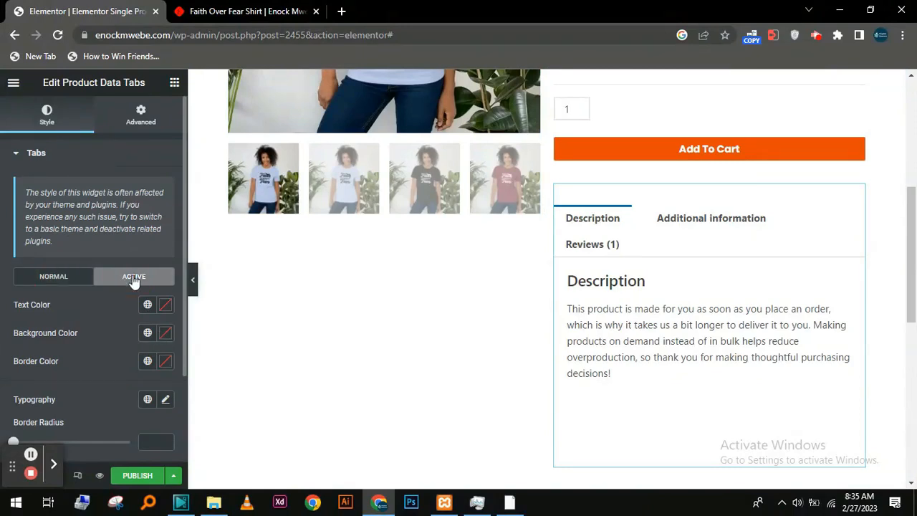
pyautogui.click(165, 304)
pyautogui.click(104, 211)
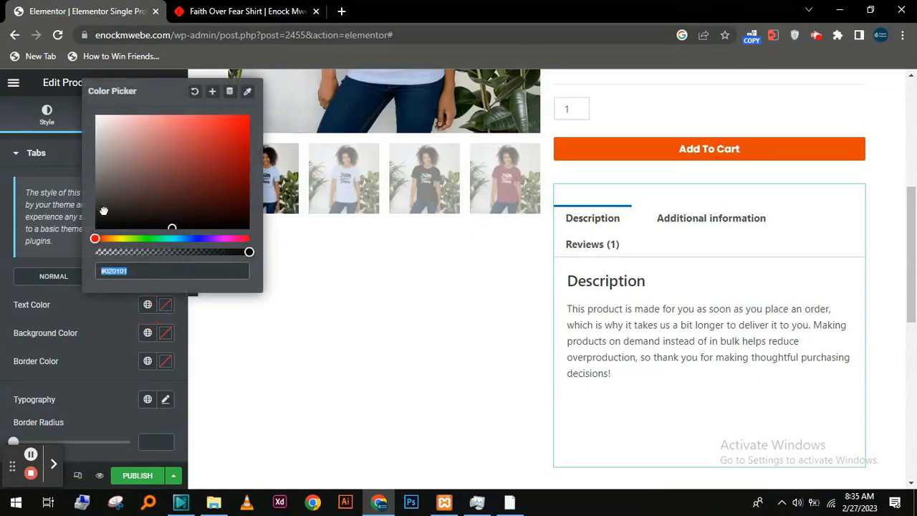
pyautogui.click(94, 217)
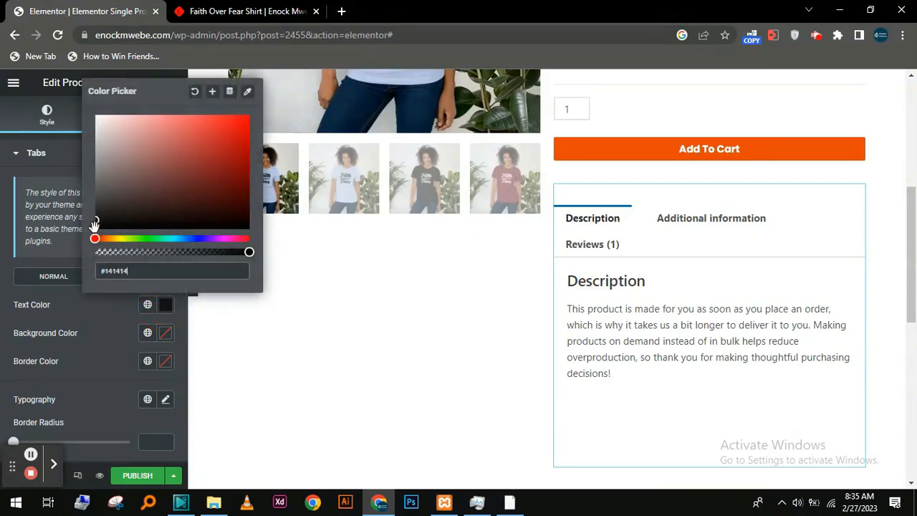
pyautogui.click(100, 208)
pyautogui.moveTo(100, 209); pyautogui.dragTo(99, 195)
pyautogui.click(101, 337)
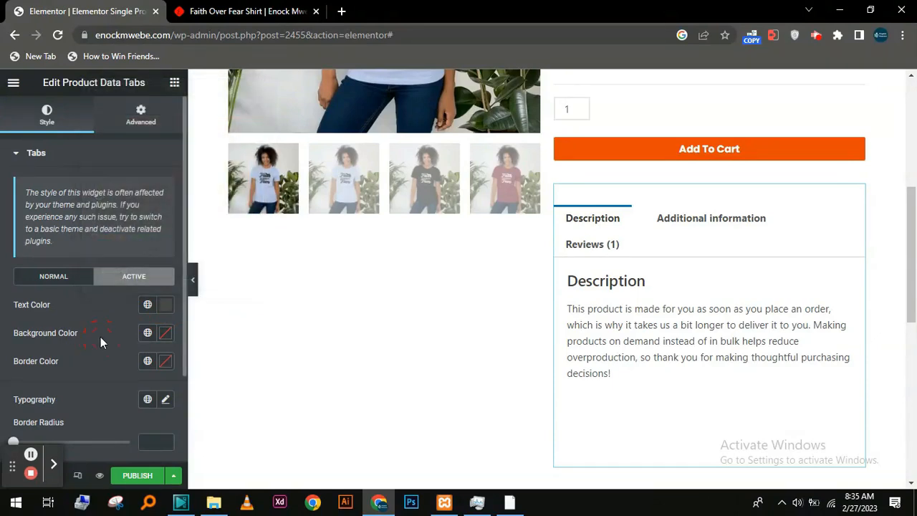
# Step: Set the heading text color in the Product Data Tabs widget's content panel to a near-black shade
pyautogui.scroll(-2, 112, 365)
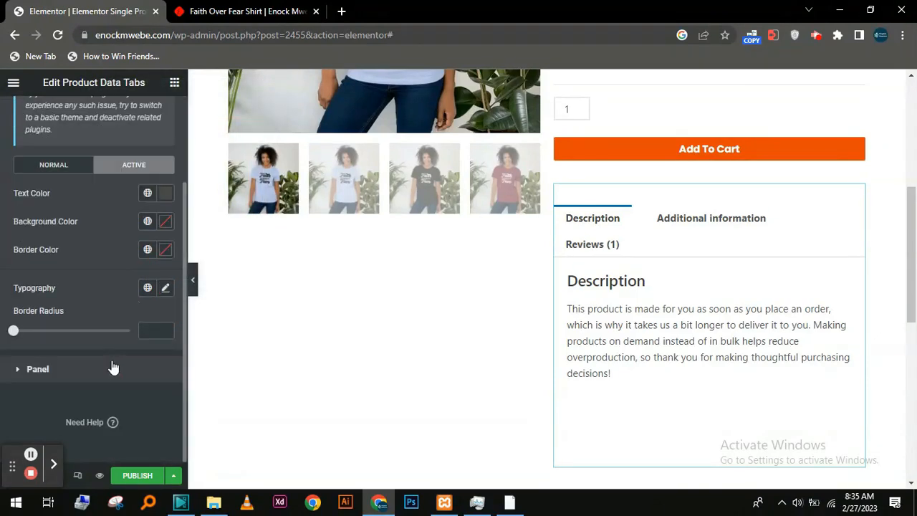
pyautogui.click(20, 370)
pyautogui.scroll(-2, 96, 324)
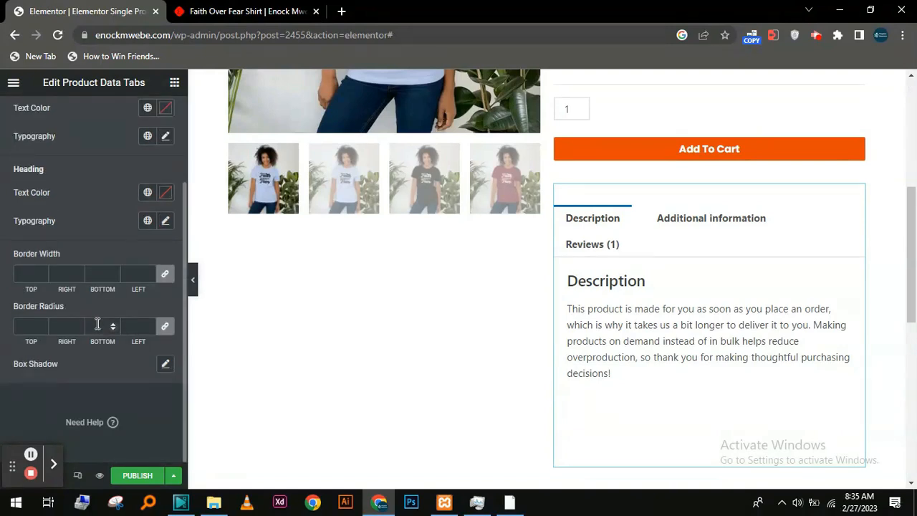
pyautogui.scroll(1, 97, 324)
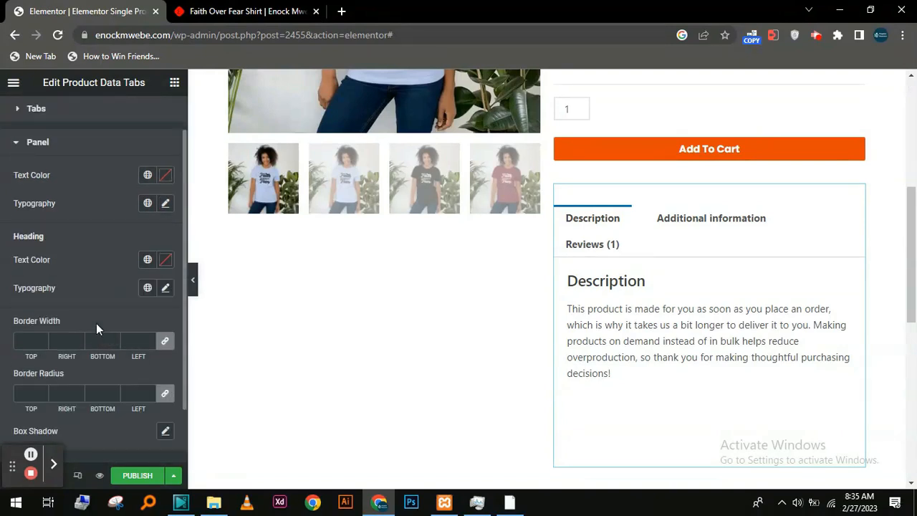
pyautogui.click(165, 259)
pyautogui.click(122, 375)
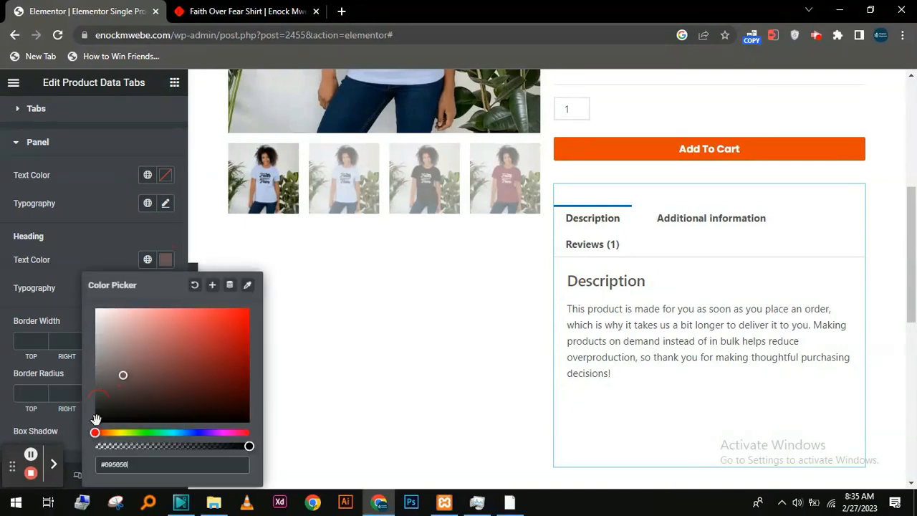
pyautogui.click(103, 407)
pyautogui.click(108, 258)
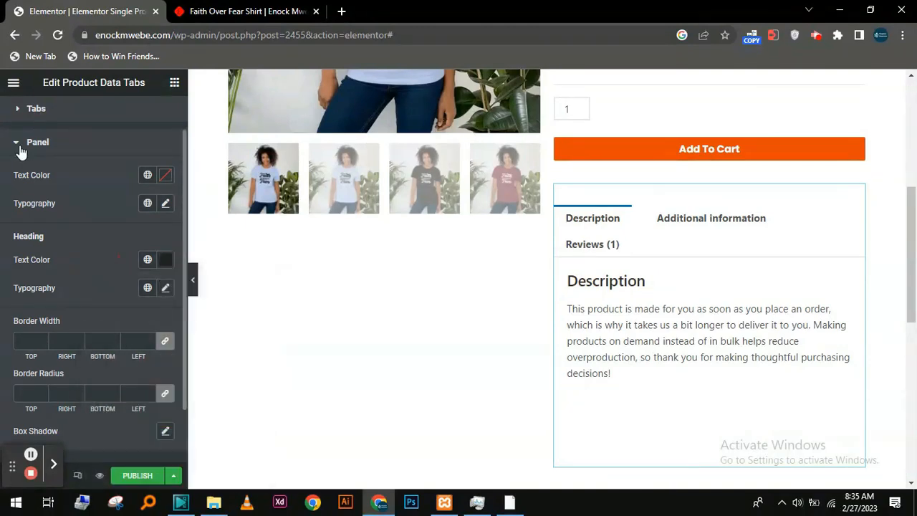
# Step: Apply the bold poppins global font to the tab titles of the Product Data Tabs widget
pyautogui.click(20, 149)
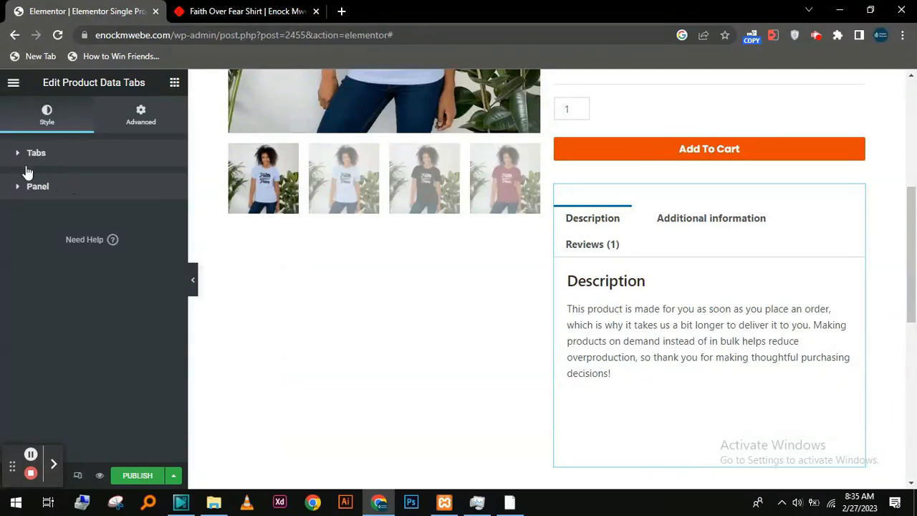
pyautogui.click(20, 157)
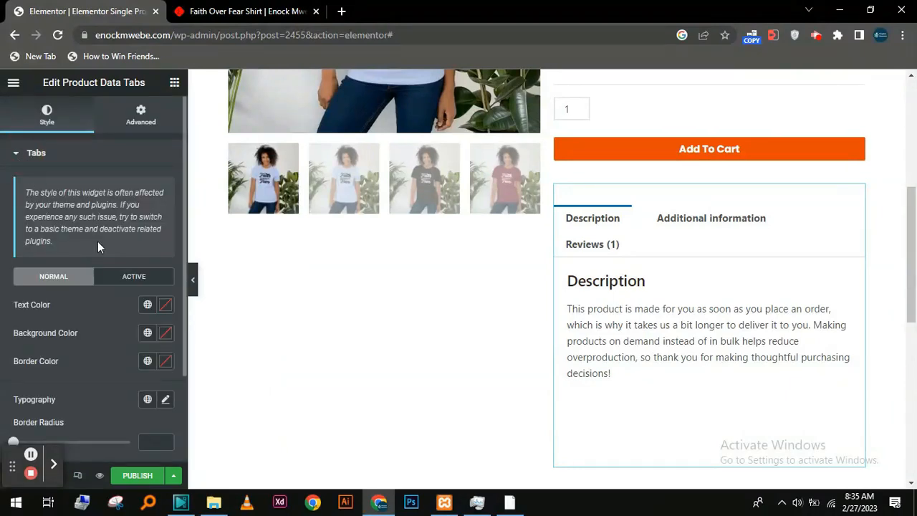
pyautogui.scroll(-3, 98, 242)
pyautogui.click(148, 289)
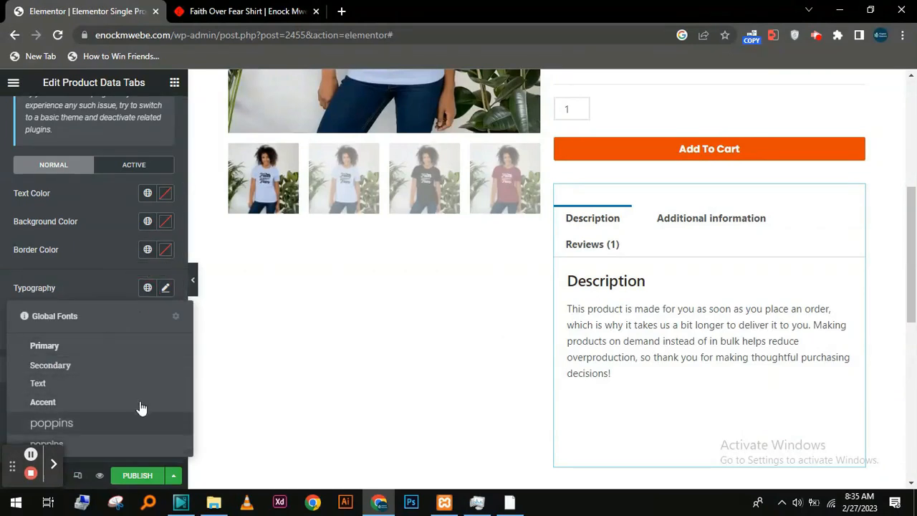
pyautogui.click(97, 252)
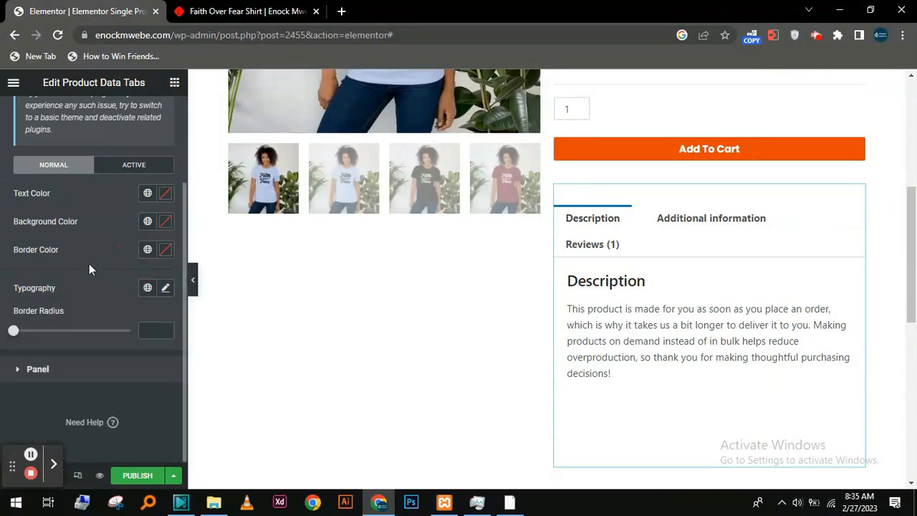
pyautogui.click(15, 373)
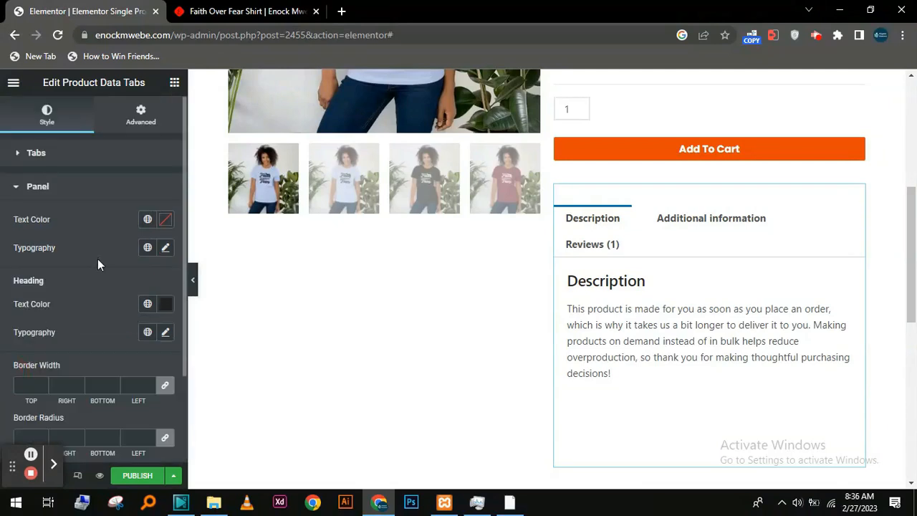
pyautogui.click(21, 157)
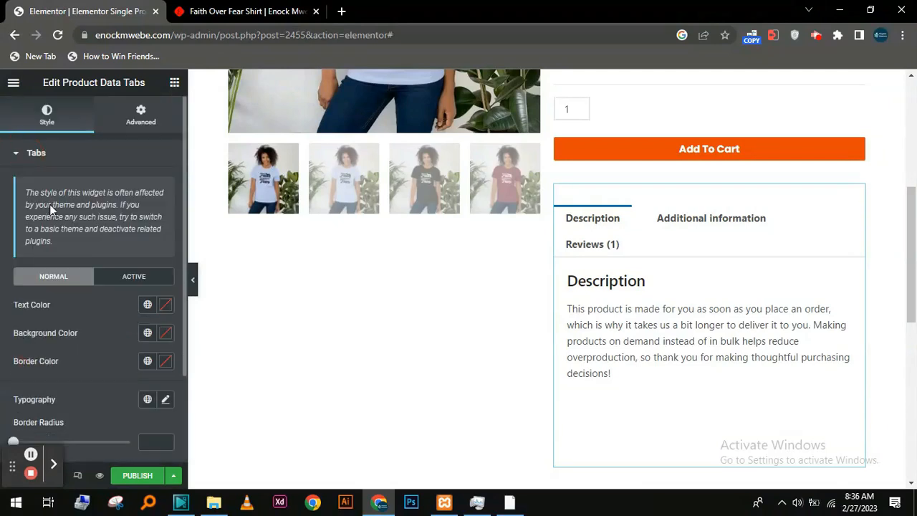
pyautogui.click(148, 400)
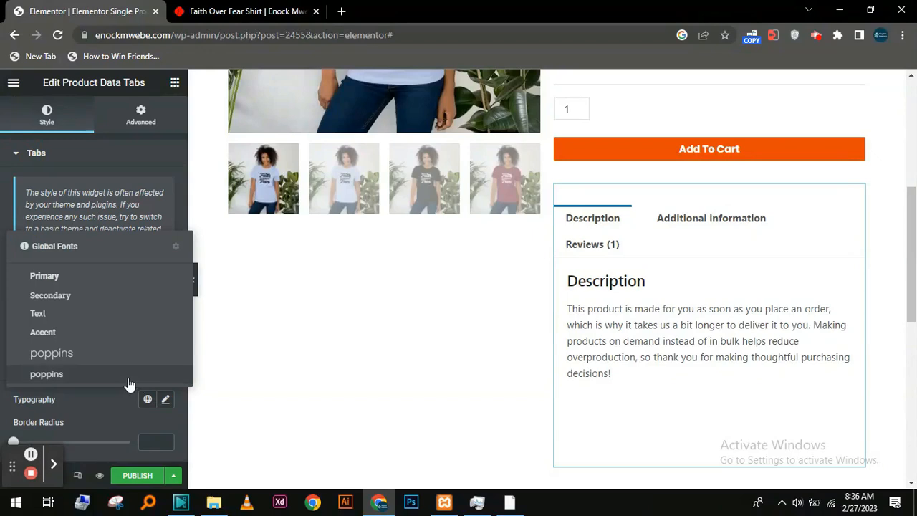
pyautogui.click(128, 378)
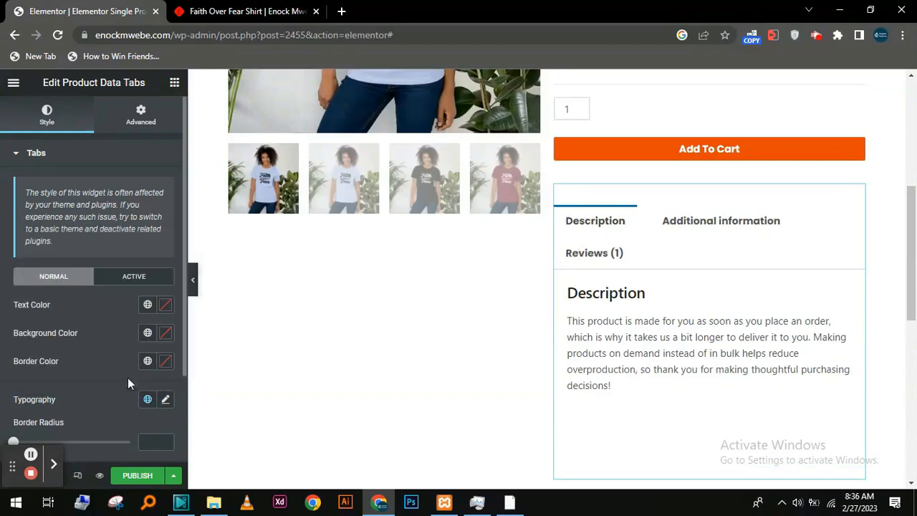
# Step: Try the 500 (Medium) and 600 (Semi Bold) font weights on the tab titles
pyautogui.click(165, 401)
pyautogui.scroll(-4, 130, 276)
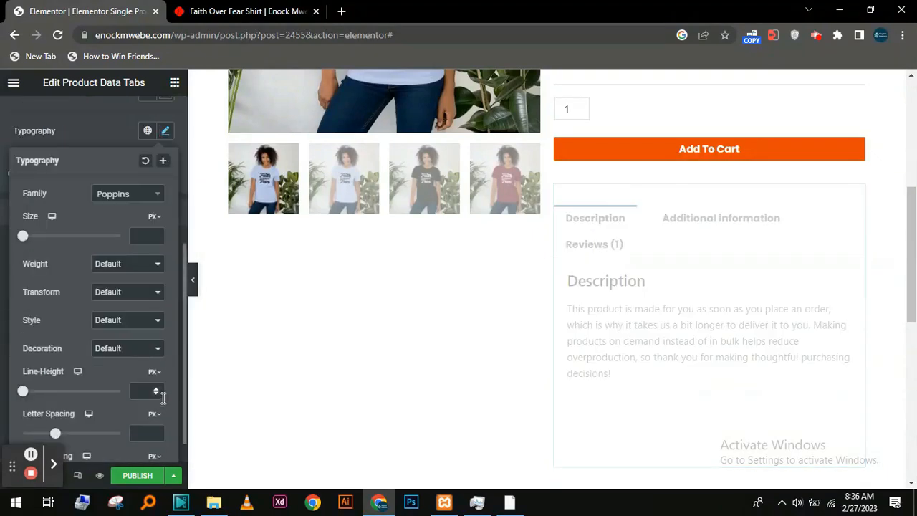
pyautogui.click(130, 276)
pyautogui.click(138, 322)
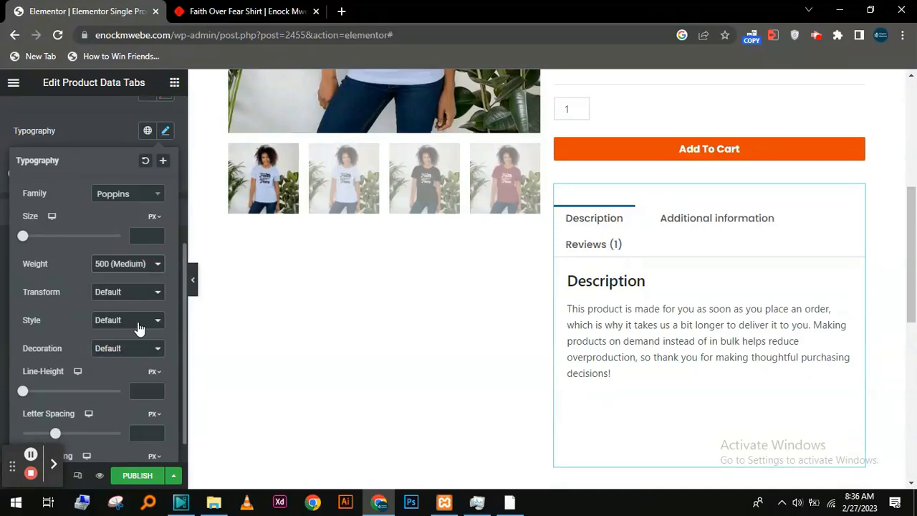
pyautogui.click(157, 265)
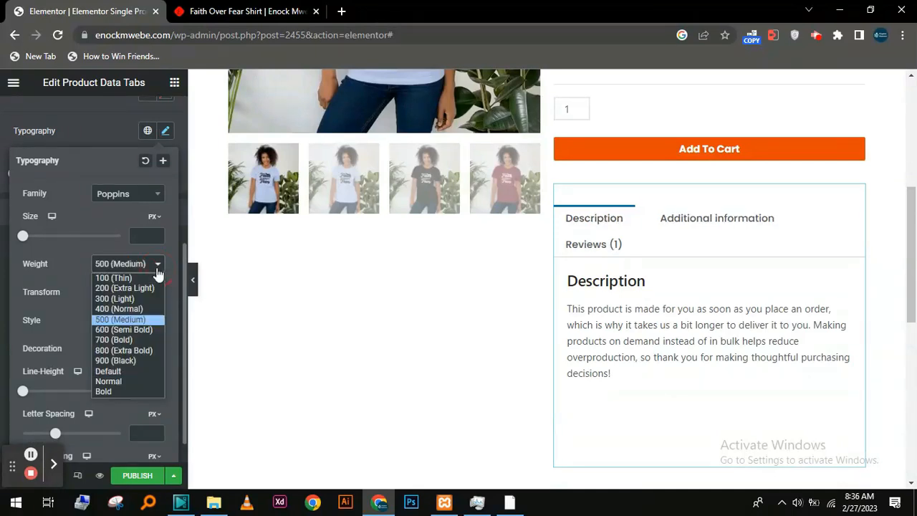
pyautogui.click(142, 330)
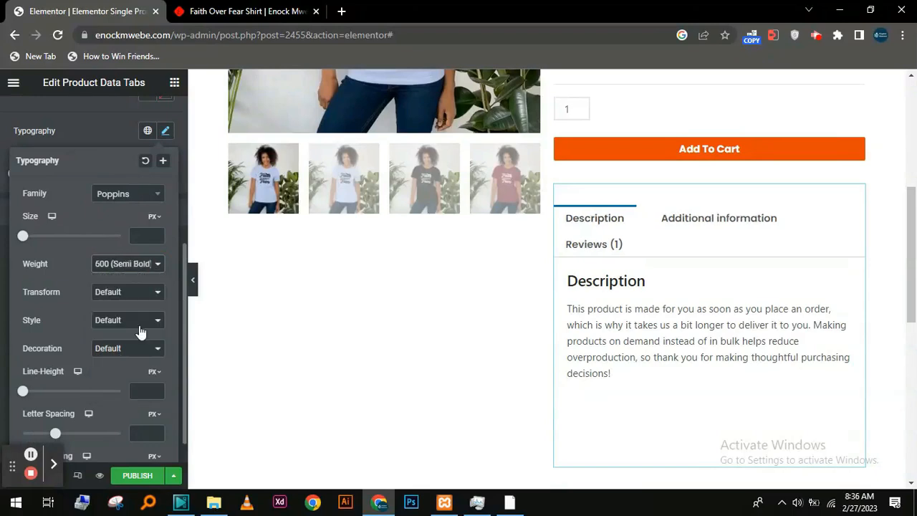
pyautogui.click(101, 128)
pyautogui.scroll(4, 112, 258)
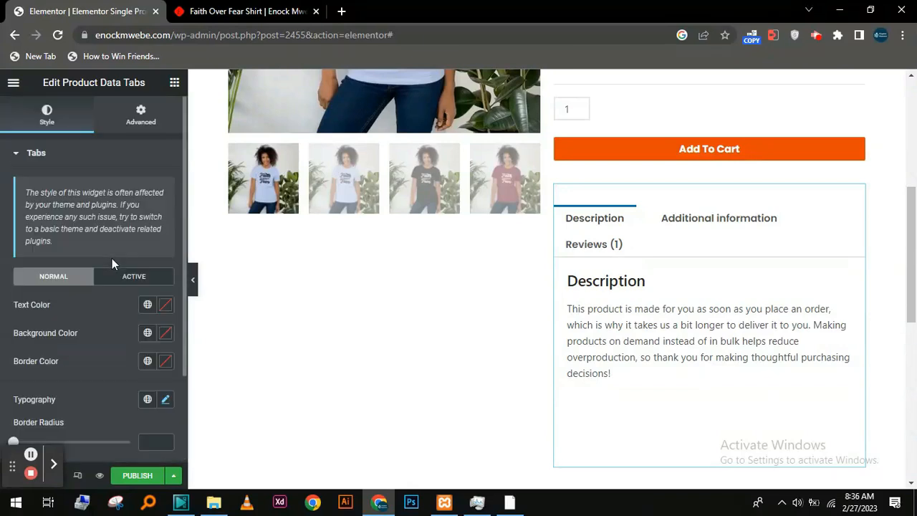
# Step: Reapply the bold poppins global font to the tab titles in place of the custom weight
pyautogui.scroll(-1, 112, 261)
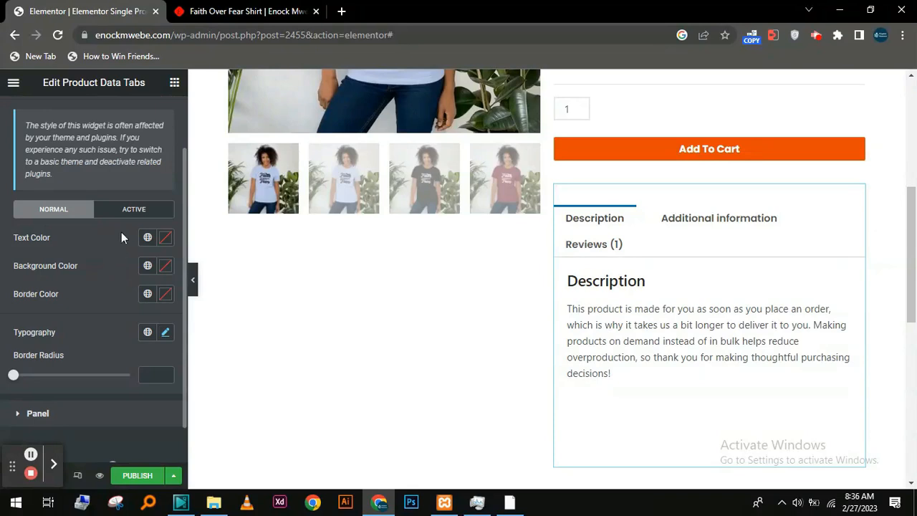
pyautogui.click(148, 331)
pyautogui.click(126, 309)
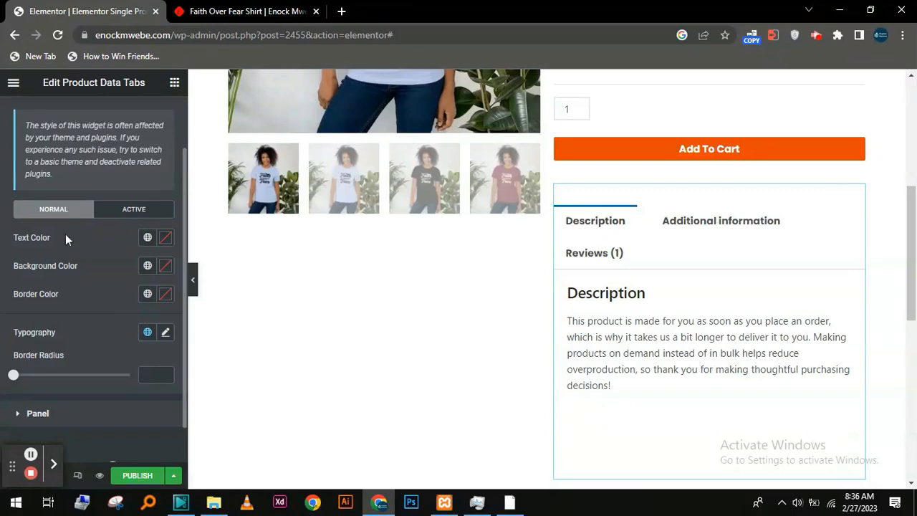
# Step: Apply the light poppins global font to the body text of the Product Data Tabs panel
pyautogui.scroll(1, 66, 234)
pyautogui.scroll(-2, 70, 262)
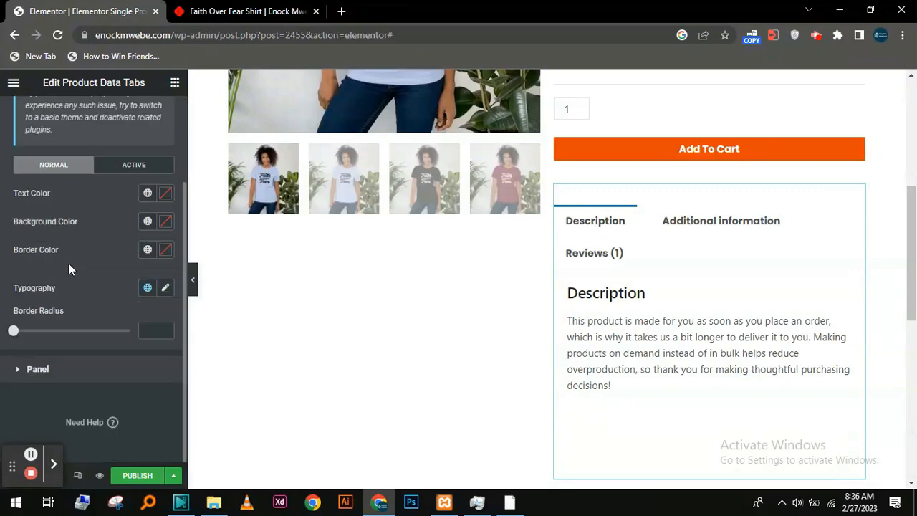
pyautogui.click(16, 378)
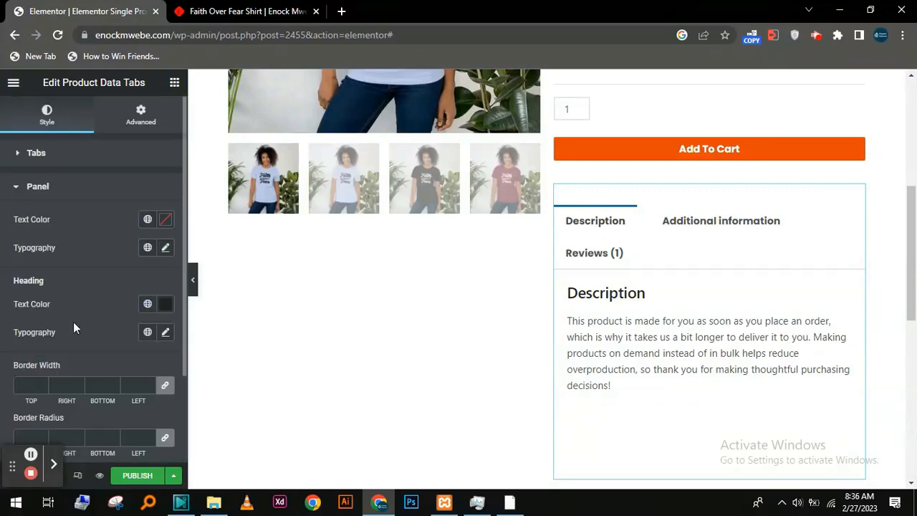
pyautogui.click(146, 249)
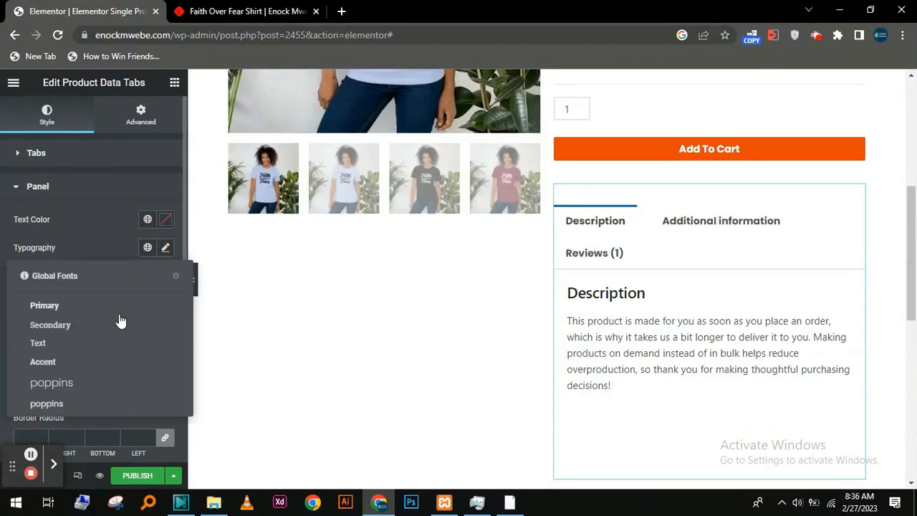
pyautogui.click(105, 386)
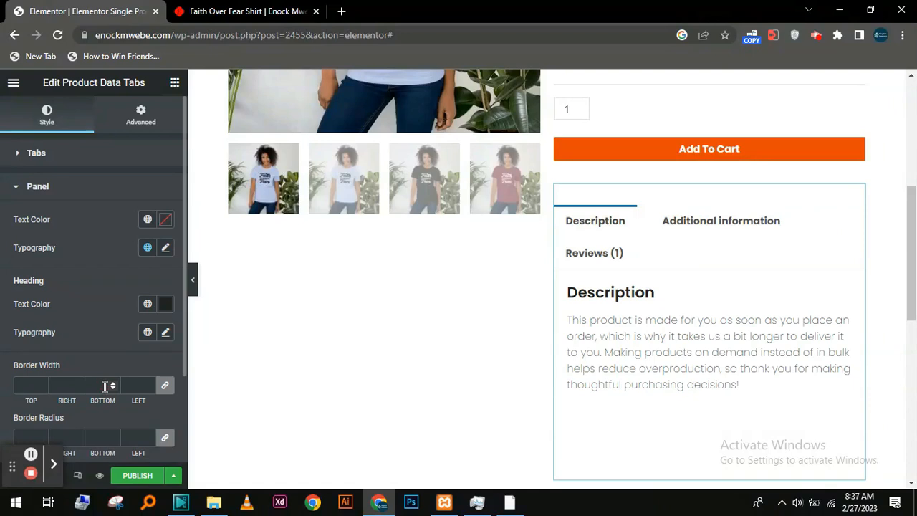
# Step: Set the Product Data Tabs panel body text to the 300 (Light) weight and a size of 14 px
pyautogui.click(715, 220)
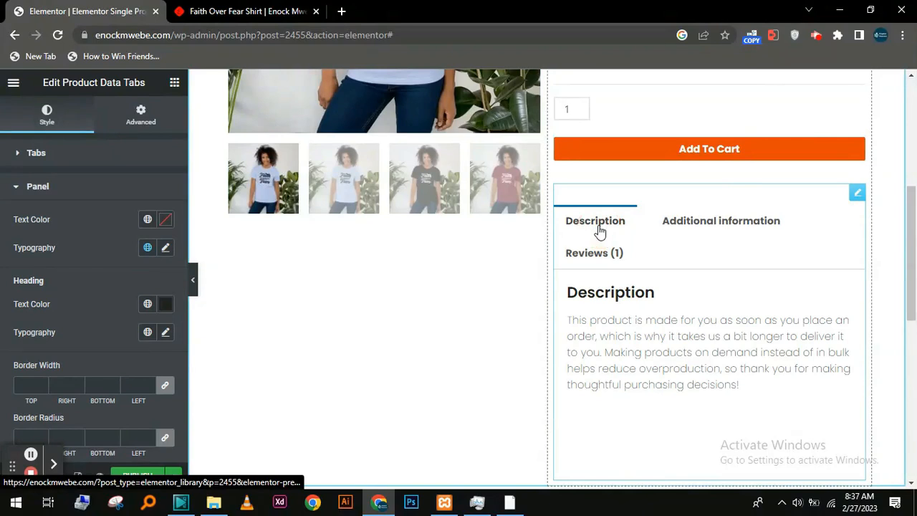
pyautogui.click(164, 248)
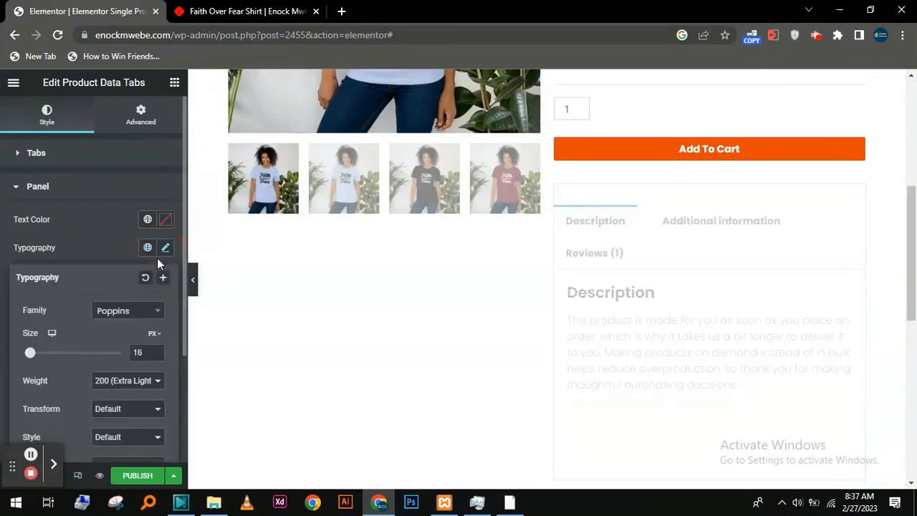
pyautogui.click(133, 381)
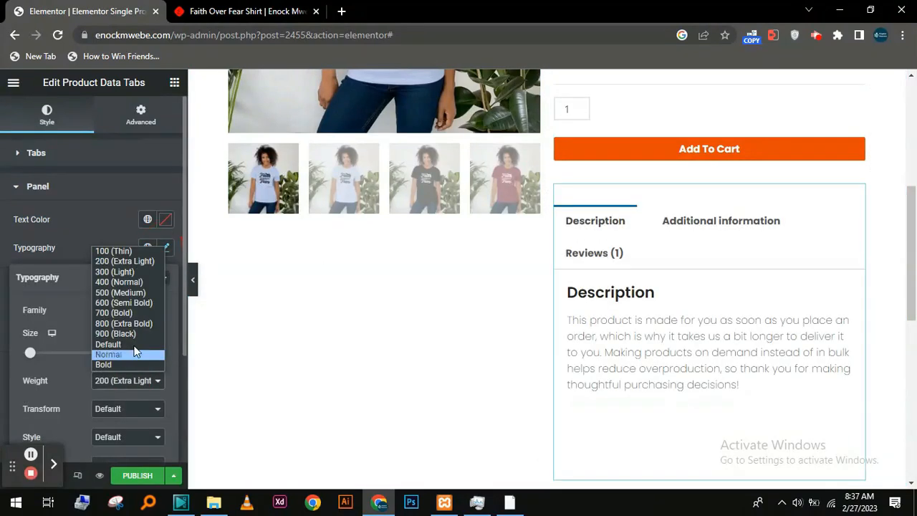
pyautogui.click(129, 270)
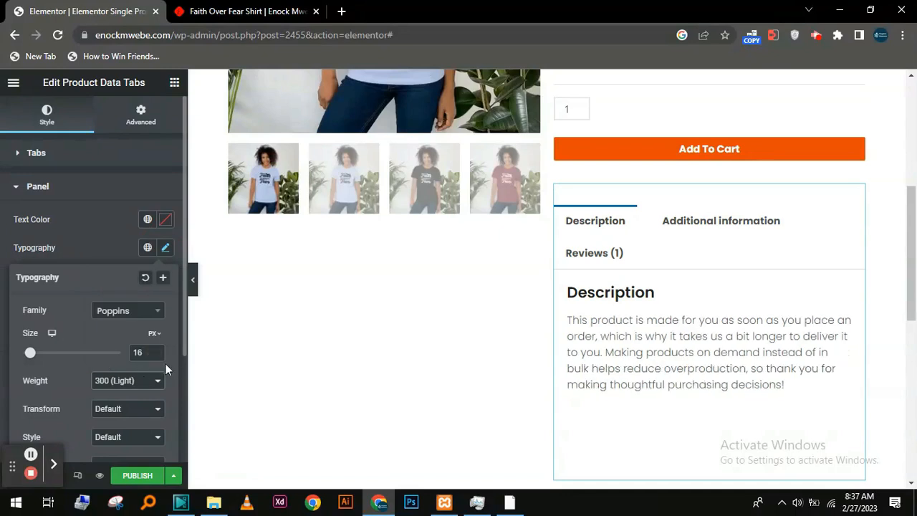
pyautogui.scroll(-4, 143, 357)
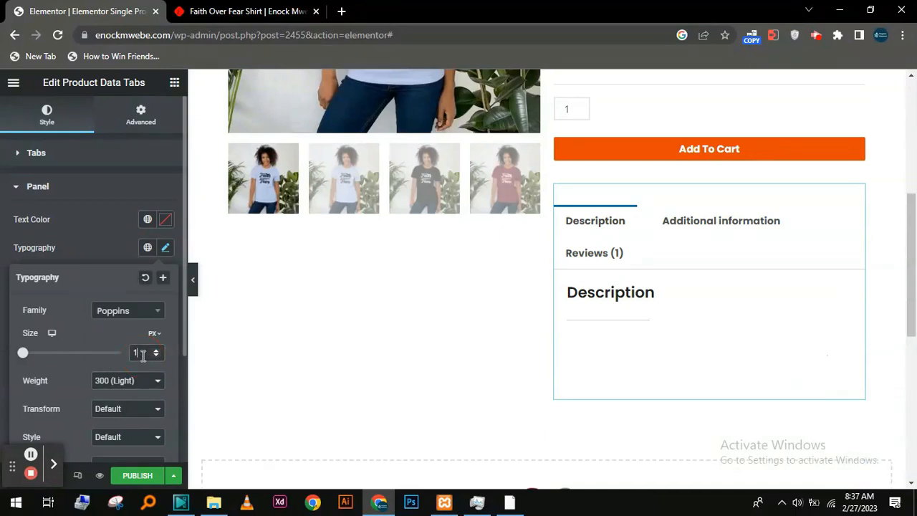
pyautogui.scroll(2, 143, 357)
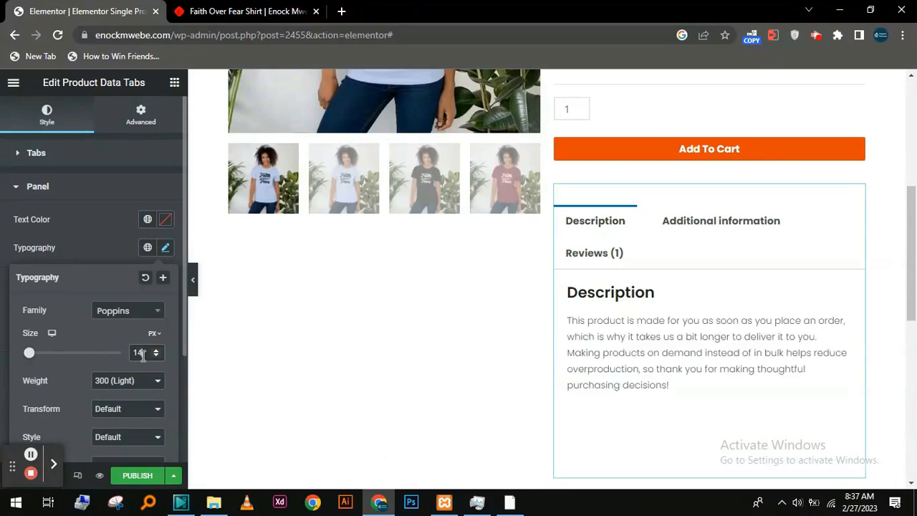
pyautogui.click(98, 253)
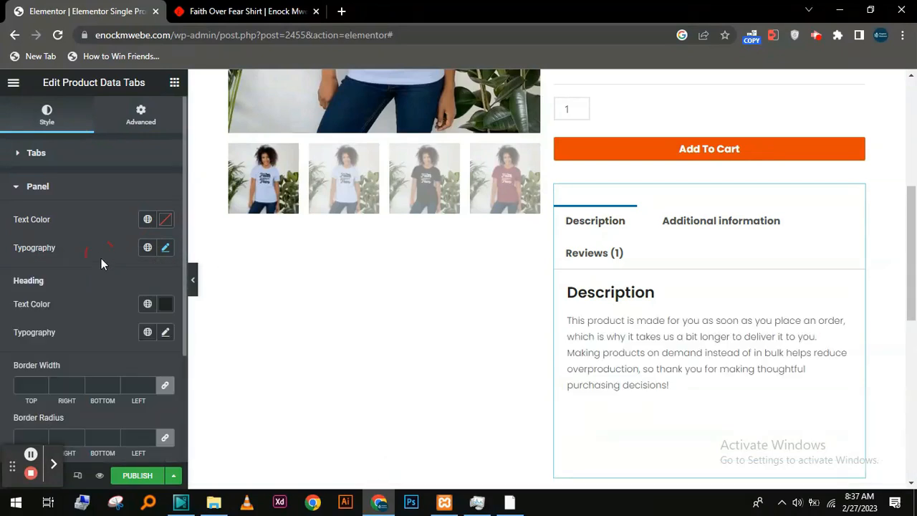
# Step: Check the styling of the Reviews, Additional information and Description tabs in the Product Data Tabs widget
pyautogui.click(672, 227)
pyautogui.click(602, 253)
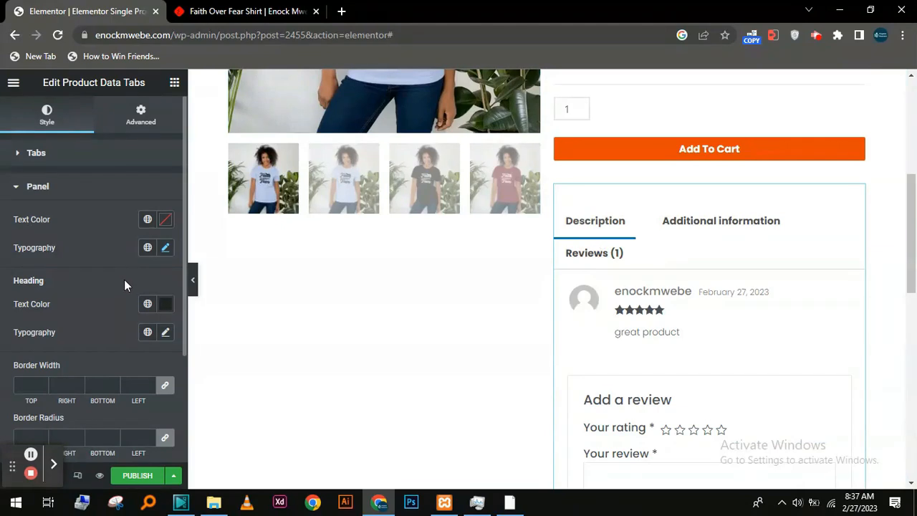
pyautogui.scroll(-3, 145, 334)
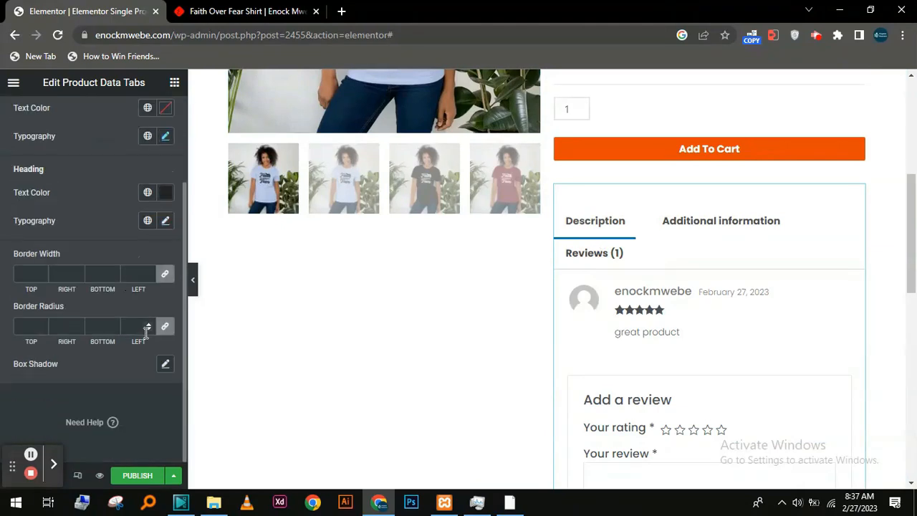
pyautogui.scroll(3, 146, 334)
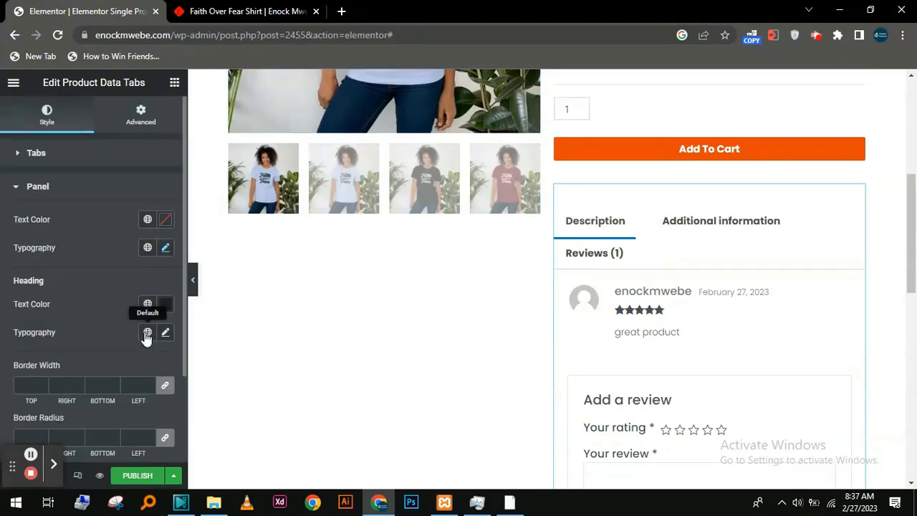
pyautogui.click(633, 220)
pyautogui.click(666, 222)
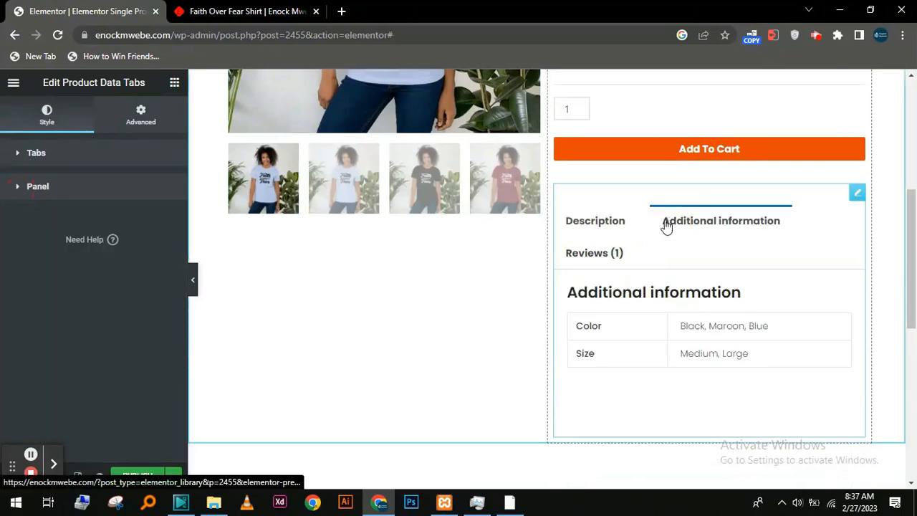
pyautogui.click(612, 226)
pyautogui.click(611, 228)
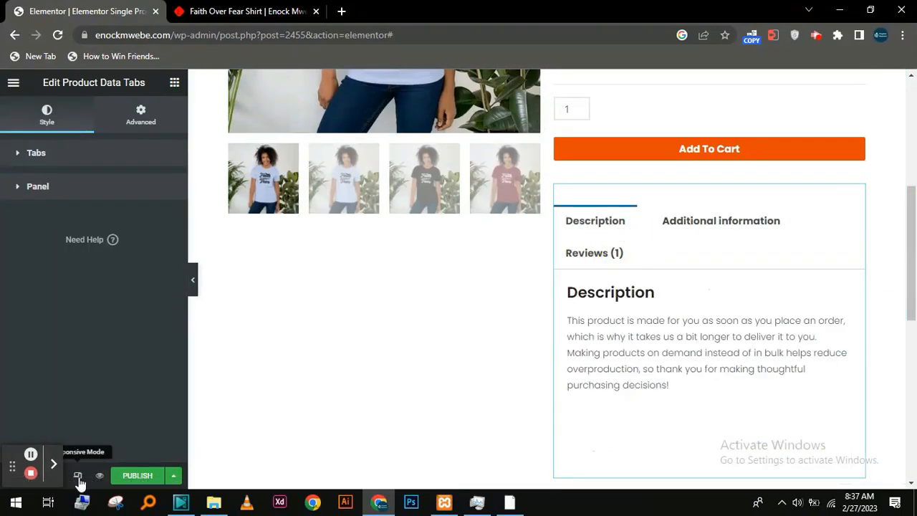
# Step: Preview the product template in responsive mode at the tablet and mobile sizes
pyautogui.click(78, 476)
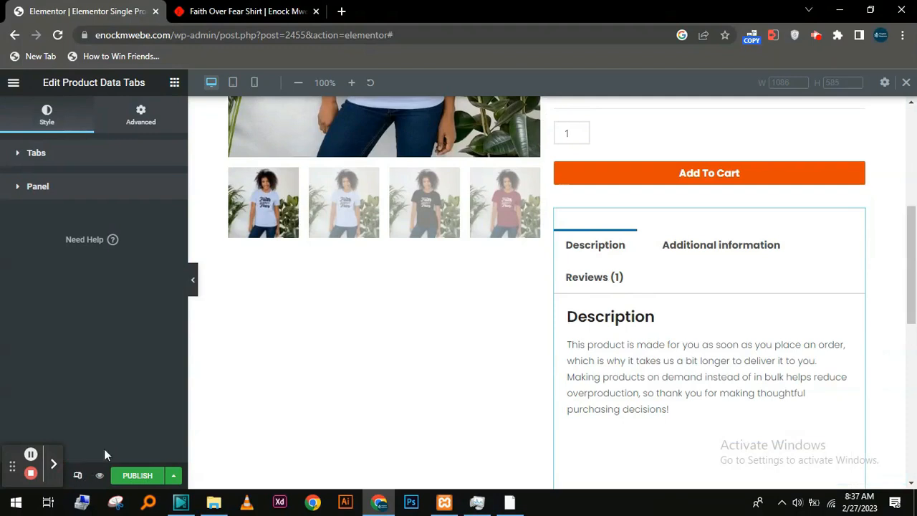
pyautogui.click(233, 83)
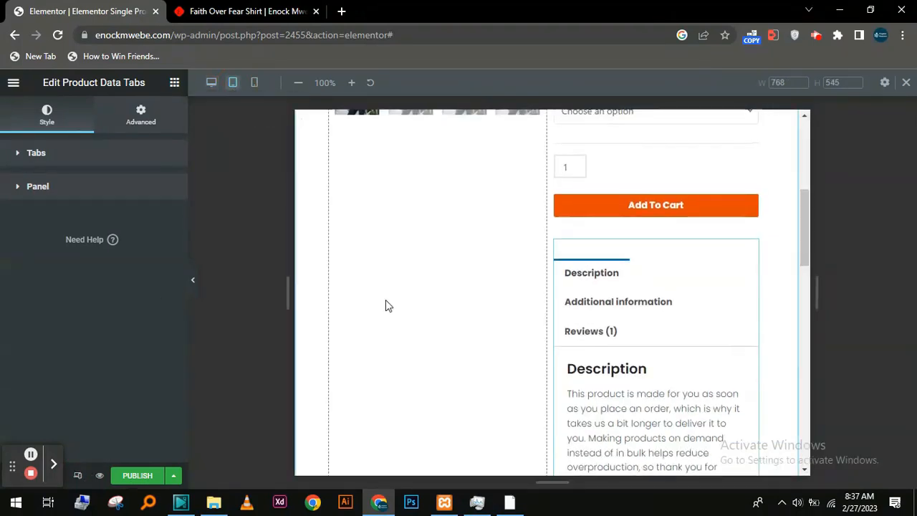
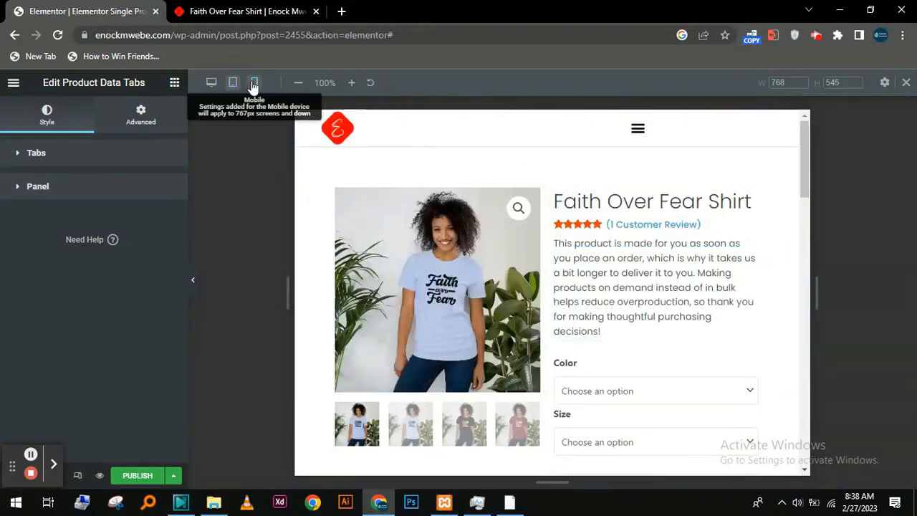
pyautogui.click(254, 83)
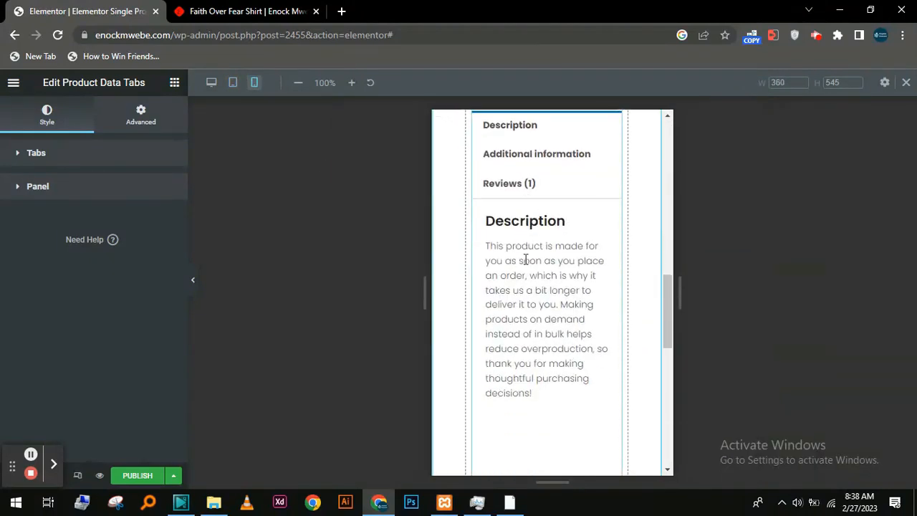
pyautogui.scroll(4, 526, 260)
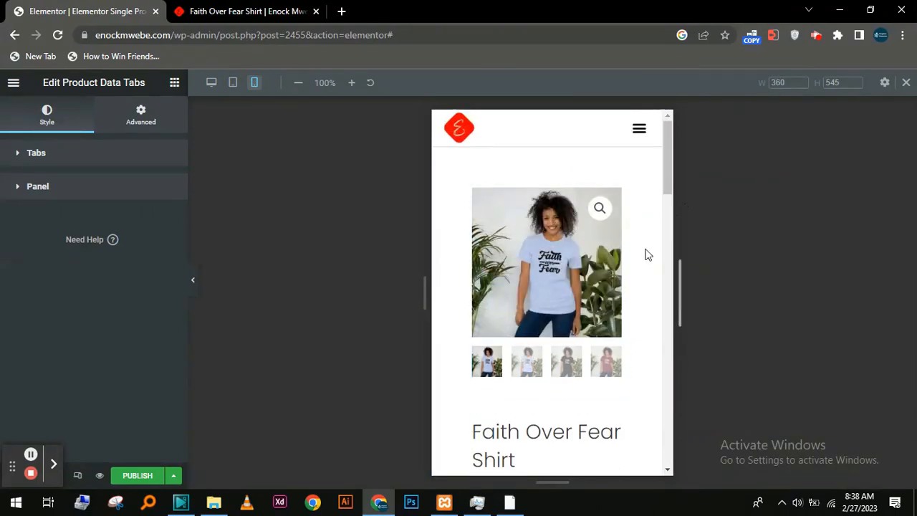
pyautogui.scroll(-6, 647, 254)
pyautogui.scroll(5, 648, 266)
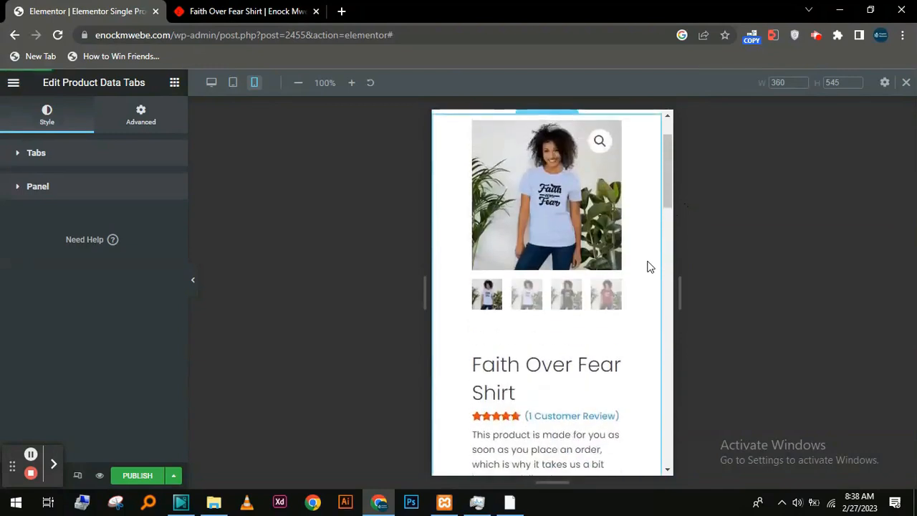
# Step: For mobile, set the Product Title's font size to 26 px and its unlinked margins to 0
pyautogui.click(611, 364)
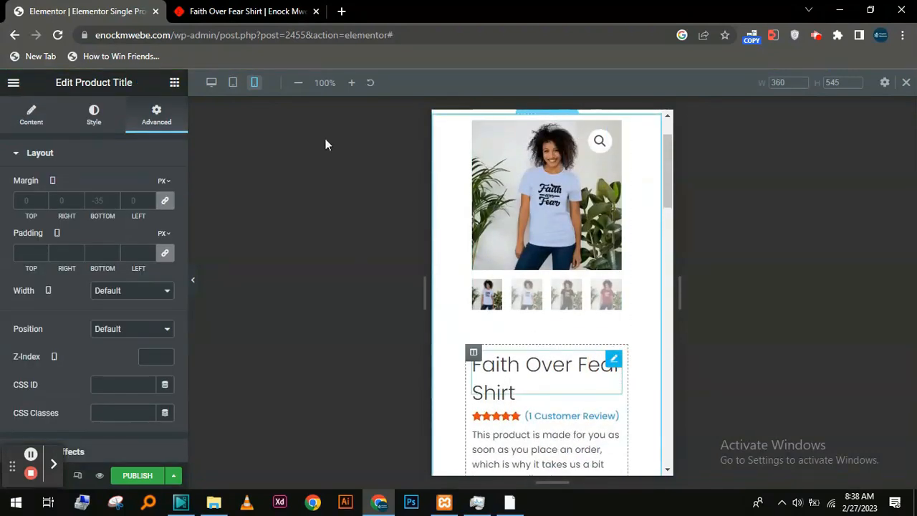
pyautogui.click(92, 117)
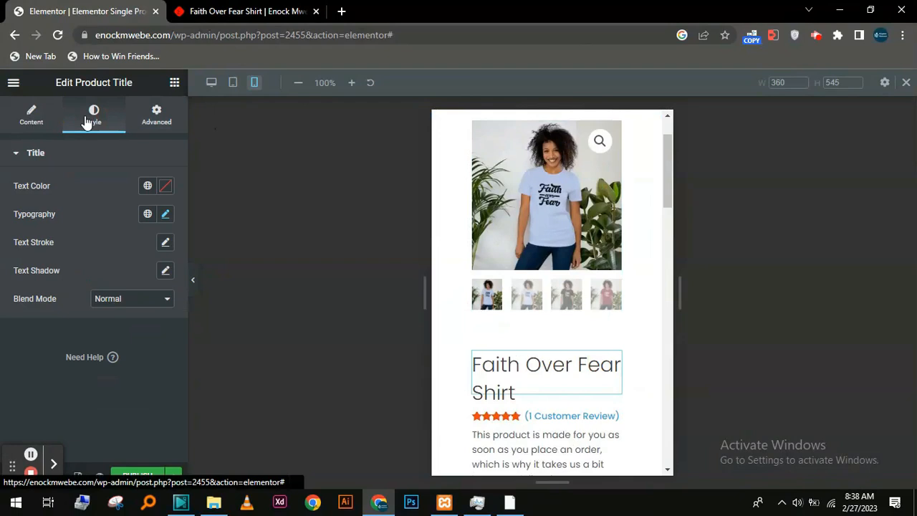
pyautogui.click(164, 216)
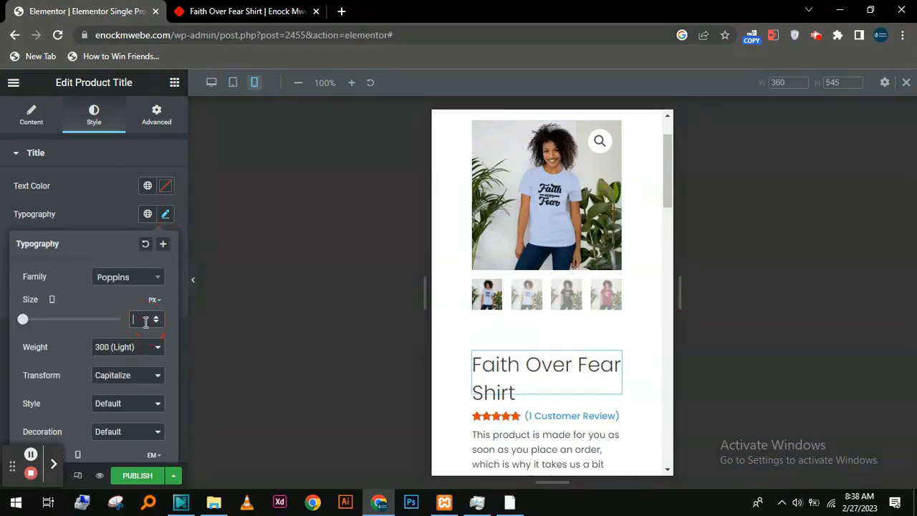
pyautogui.write('14')
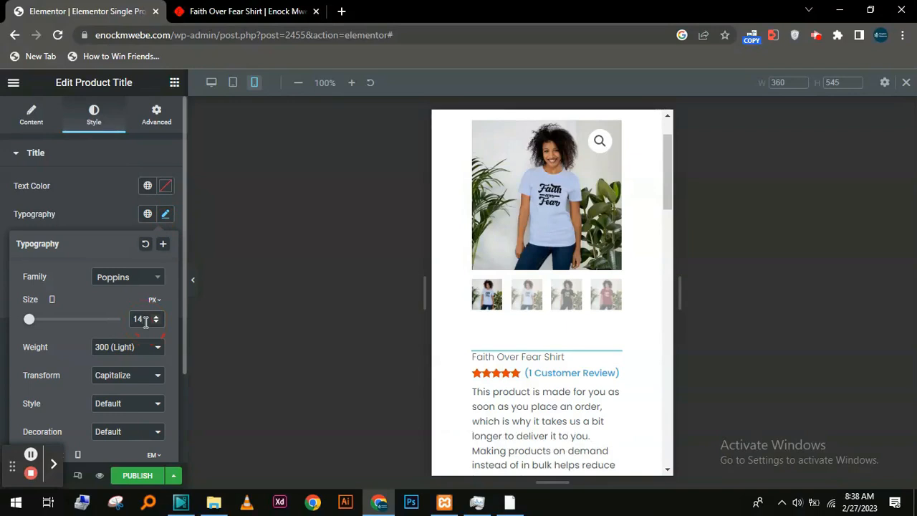
pyautogui.press('BackSpace')
pyautogui.write('6')
pyautogui.moveTo(31, 321); pyautogui.dragTo(37, 327)
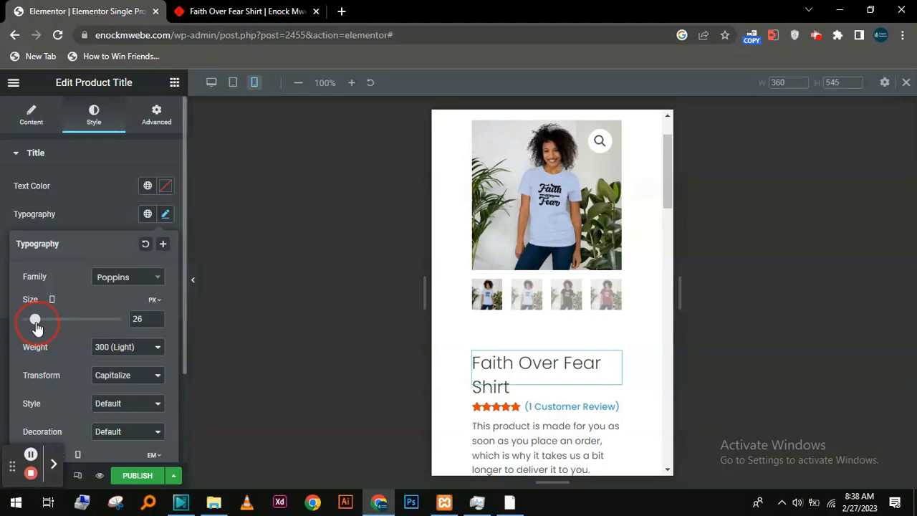
pyautogui.click(157, 120)
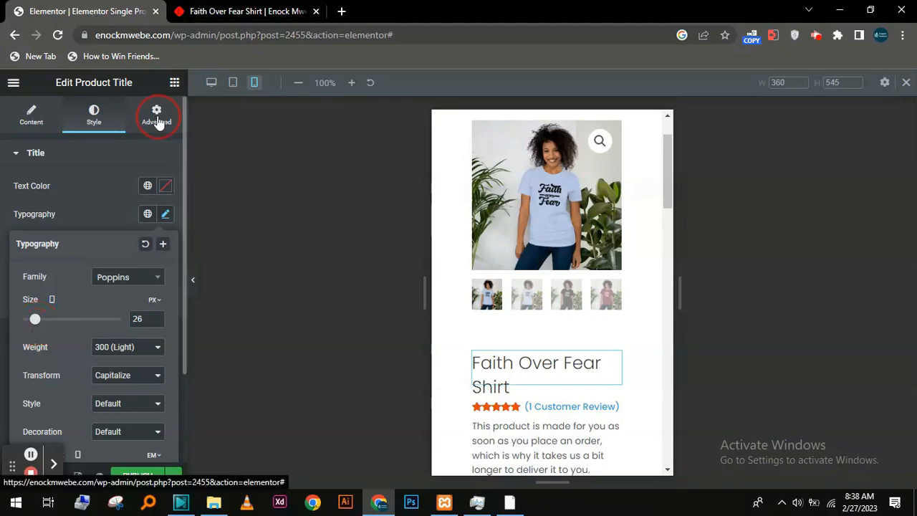
pyautogui.click(165, 202)
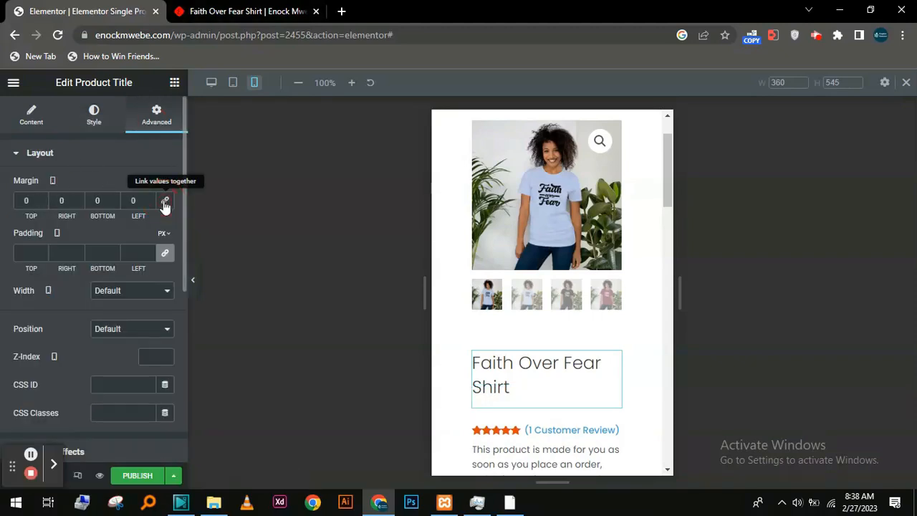
# Step: Set the product section's top and bottom margins to 0 for mobile and review the mobile layout
pyautogui.scroll(1, 543, 331)
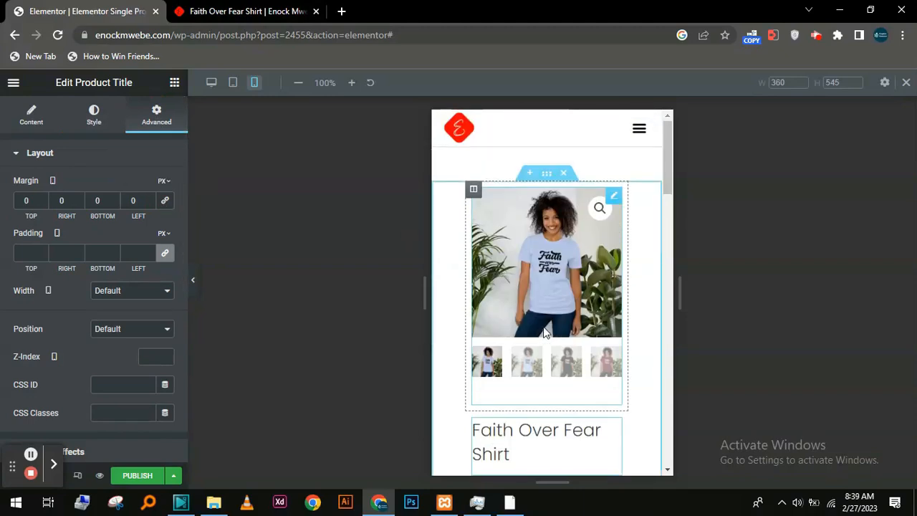
pyautogui.click(545, 179)
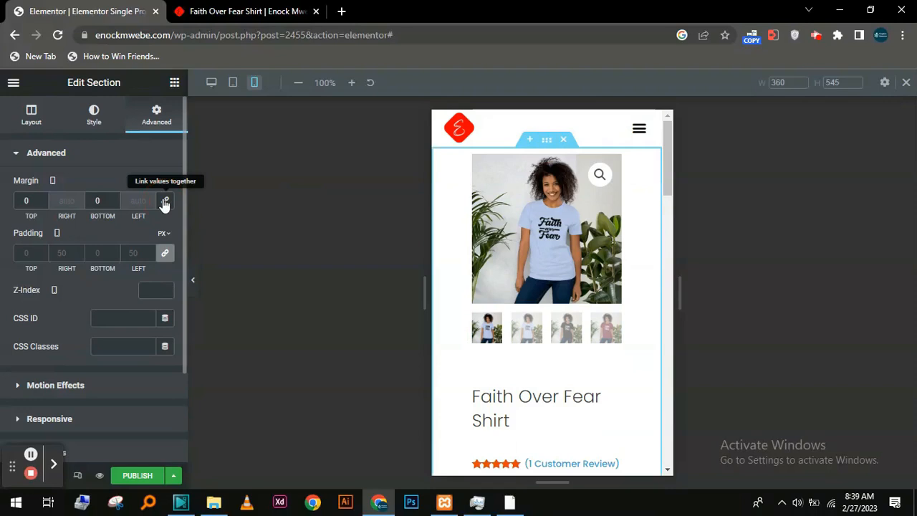
pyautogui.scroll(-8, 585, 332)
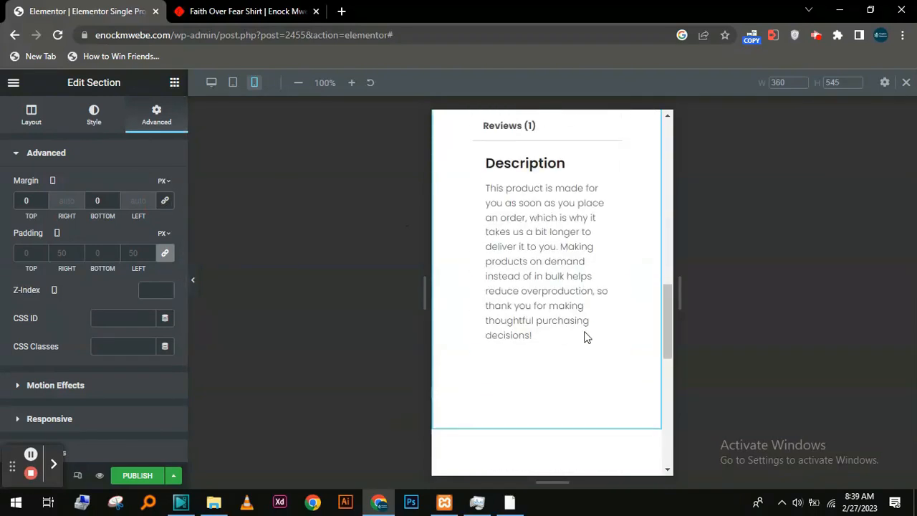
pyautogui.scroll(10, 585, 336)
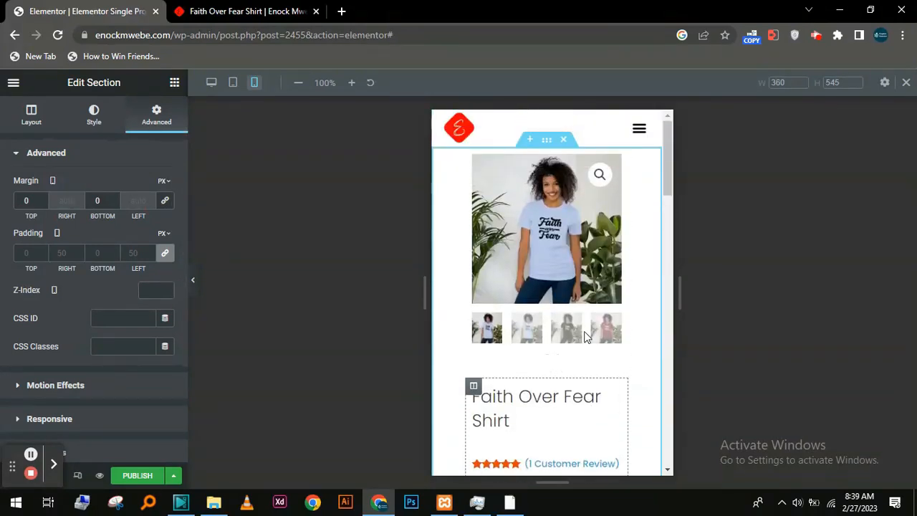
# Step: Return to the desktop preview and add a Product Price widget between the product rating and the short description
pyautogui.click(211, 84)
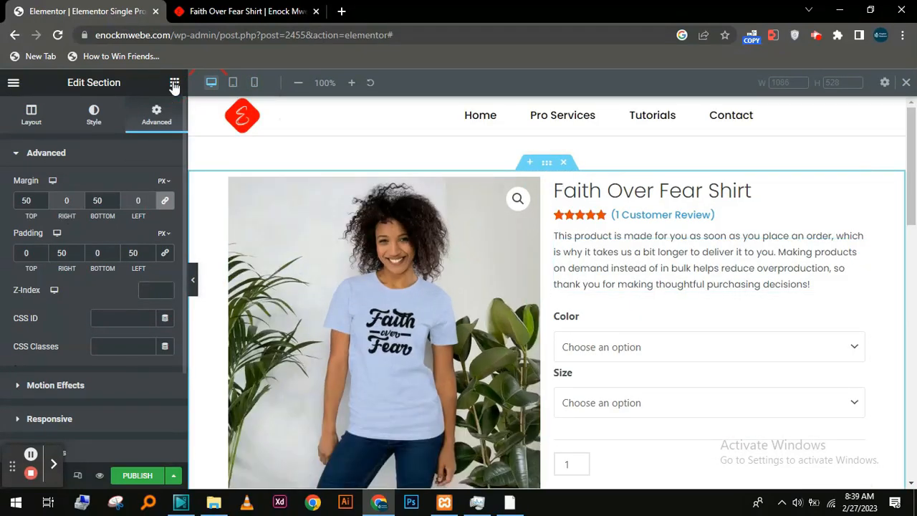
pyautogui.click(175, 84)
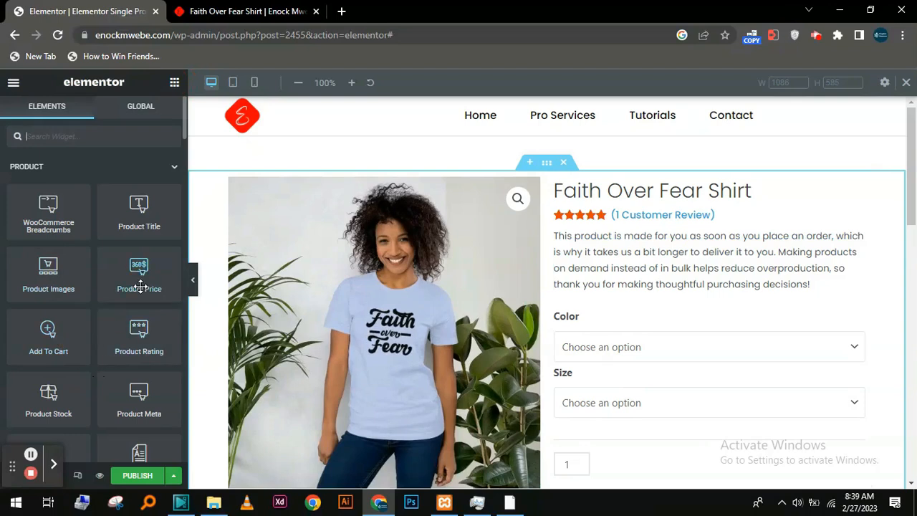
pyautogui.moveTo(141, 286); pyautogui.dragTo(730, 238)
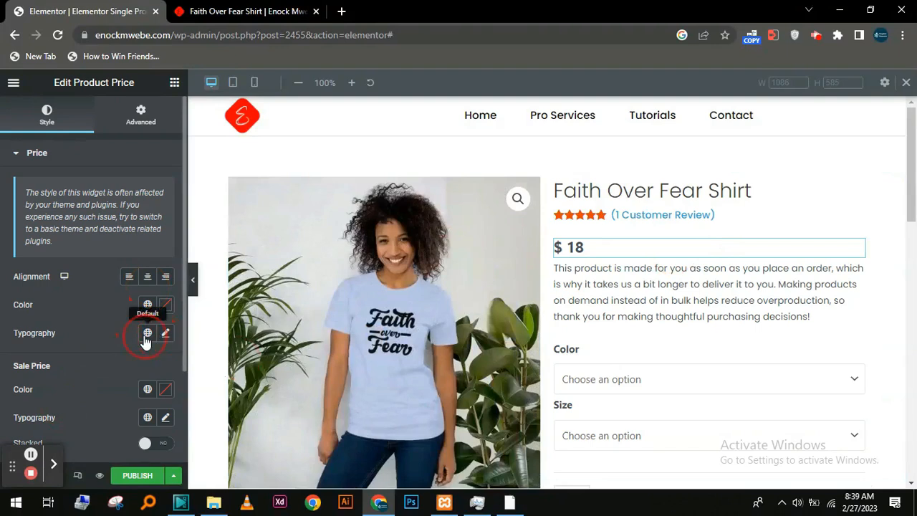
# Step: Apply a global Poppins font to the product price and set its size to 36 px
pyautogui.click(147, 333)
pyautogui.click(93, 308)
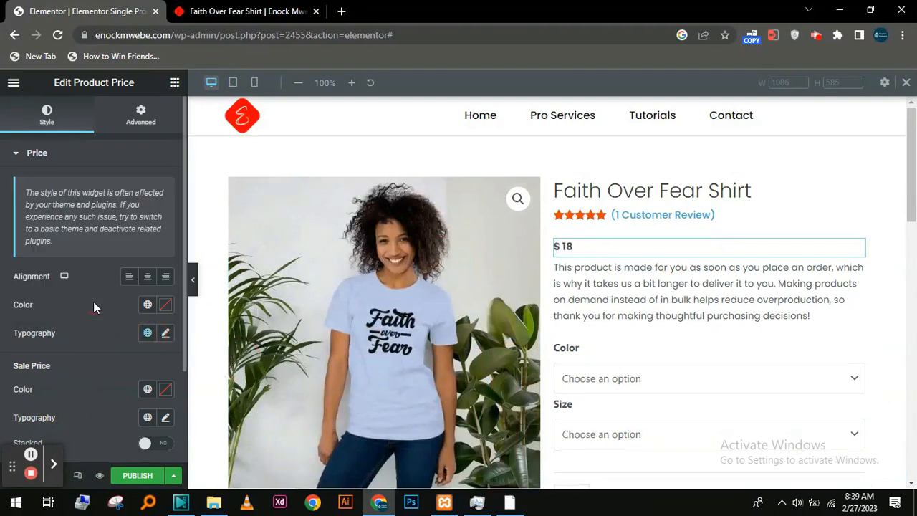
pyautogui.click(166, 334)
pyautogui.scroll(-2, 98, 379)
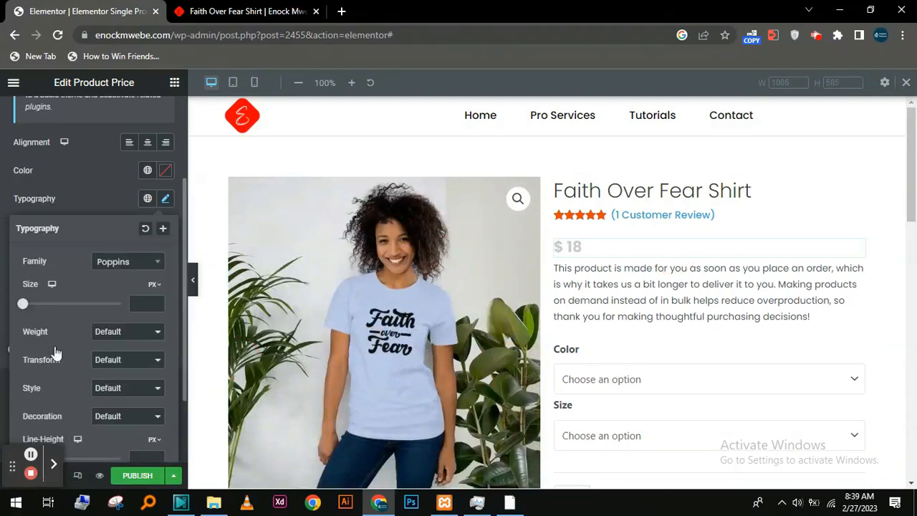
pyautogui.moveTo(23, 304); pyautogui.dragTo(39, 303)
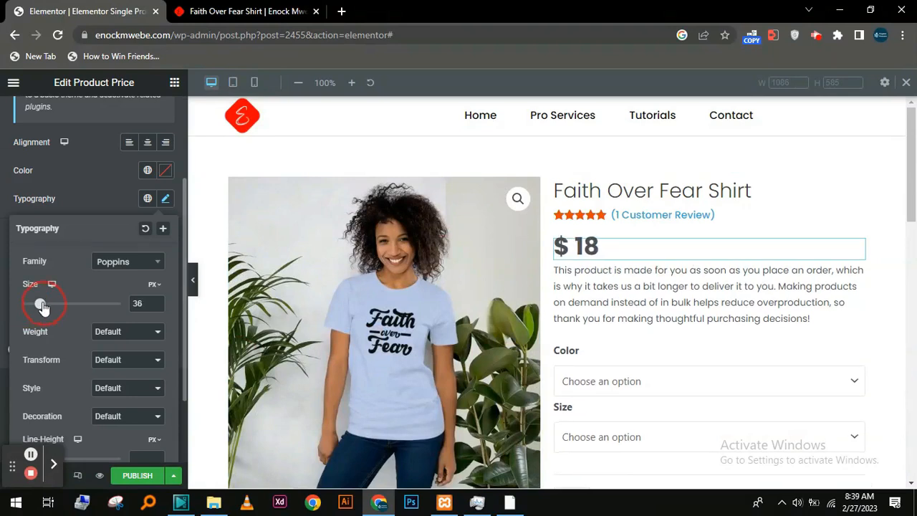
# Step: Set the product price's font weight to 600 (Semi Bold)
pyautogui.click(134, 265)
pyautogui.click(134, 267)
pyautogui.click(156, 336)
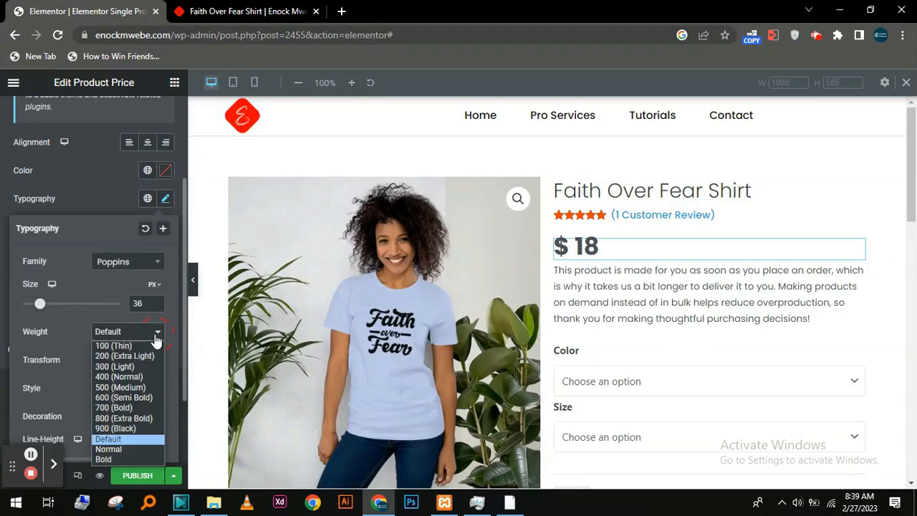
pyautogui.click(135, 401)
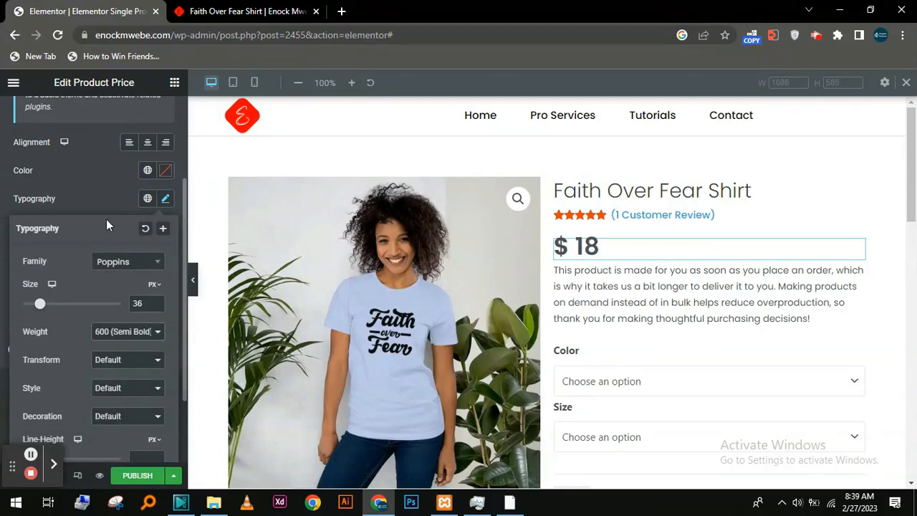
# Step: Set the product price's top margin to -12 px, keeping the other margins at 0
pyautogui.scroll(3, 106, 220)
pyautogui.click(149, 122)
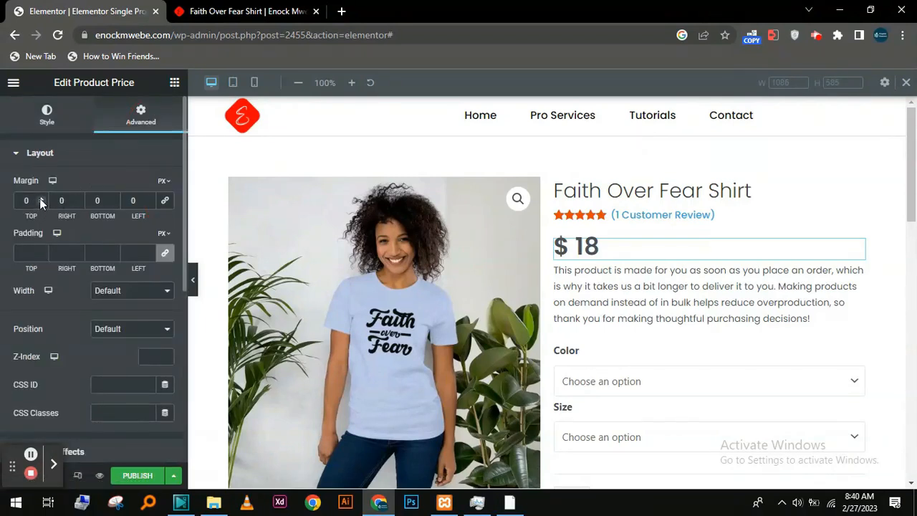
pyautogui.click(39, 204)
pyautogui.click(39, 204)
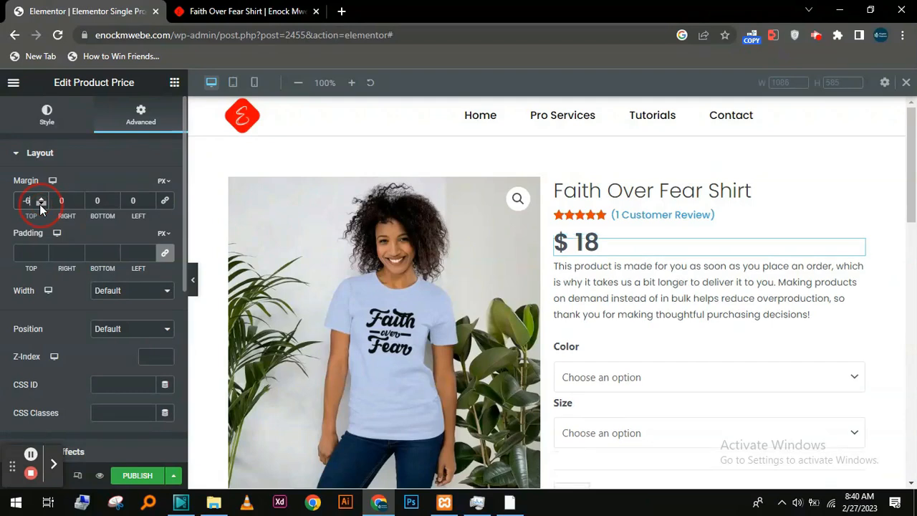
pyautogui.click(39, 204)
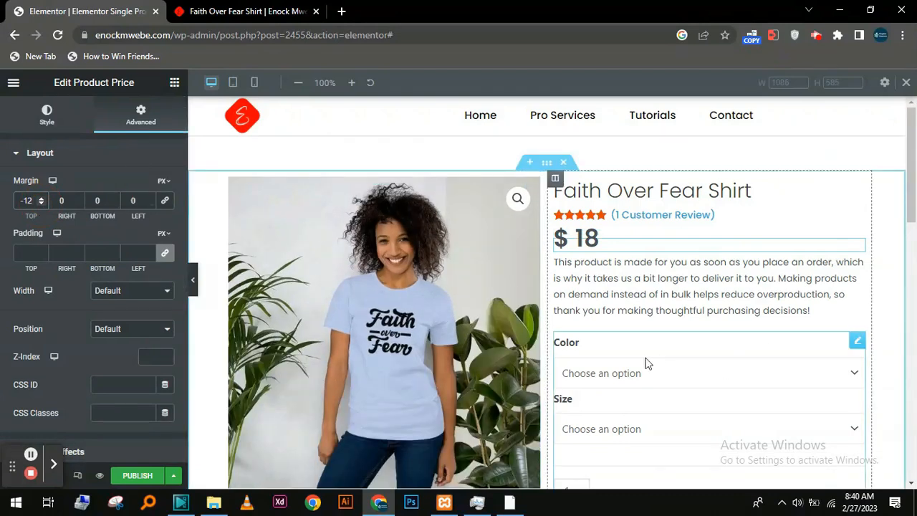
# Step: Review the template's desktop layout from the product title down through the variation options and description tabs
pyautogui.scroll(-5, 646, 363)
pyautogui.scroll(-2, 645, 362)
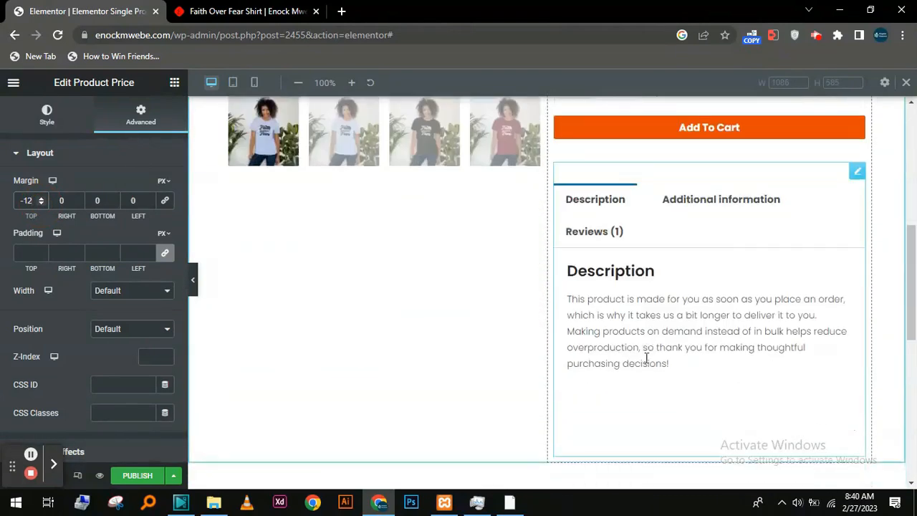
pyautogui.scroll(-3, 646, 362)
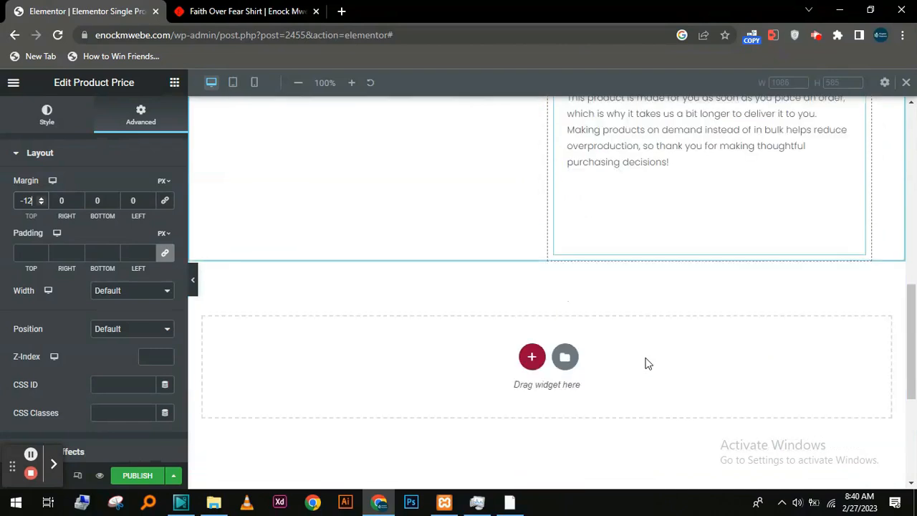
pyautogui.scroll(5, 647, 363)
pyautogui.scroll(4, 646, 364)
pyautogui.scroll(-3, 645, 364)
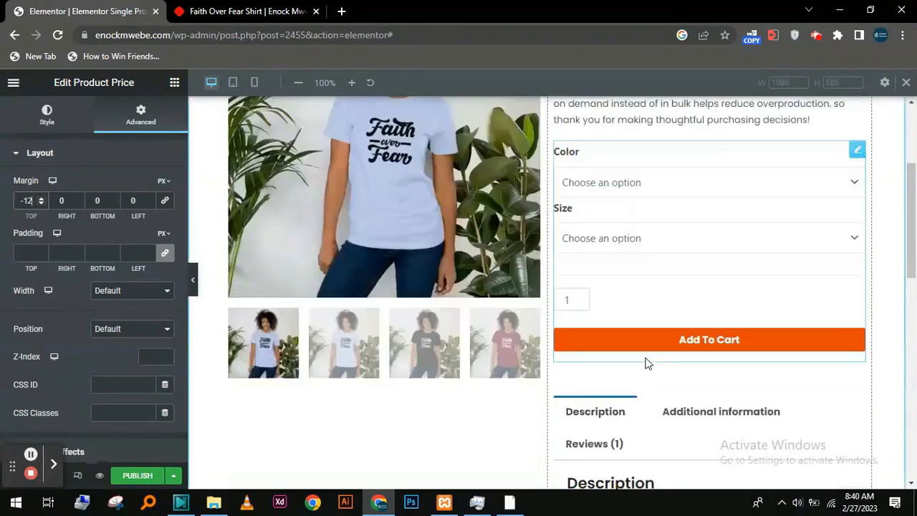
pyautogui.scroll(3, 646, 363)
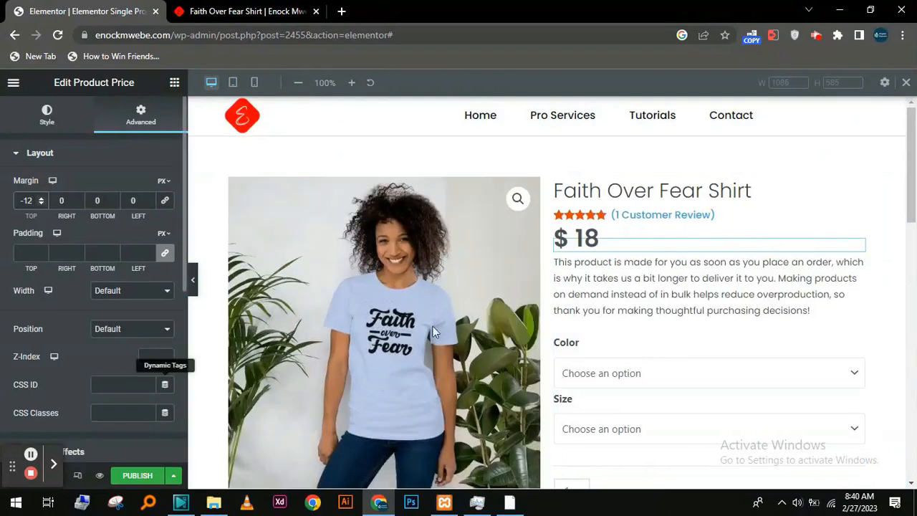
pyautogui.scroll(-4, 600, 294)
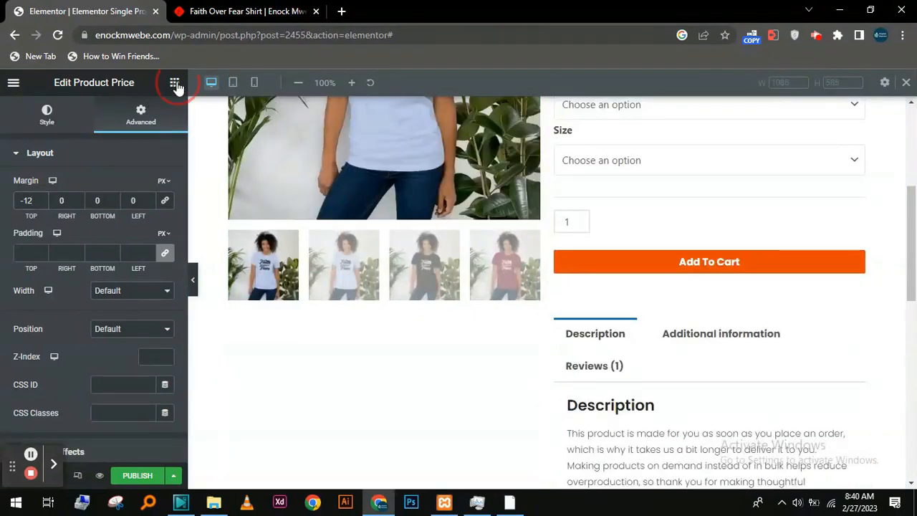
# Step: Try a WooCommerce Breadcrumbs widget with a global Poppins font above the product title, and delete it
pyautogui.click(174, 83)
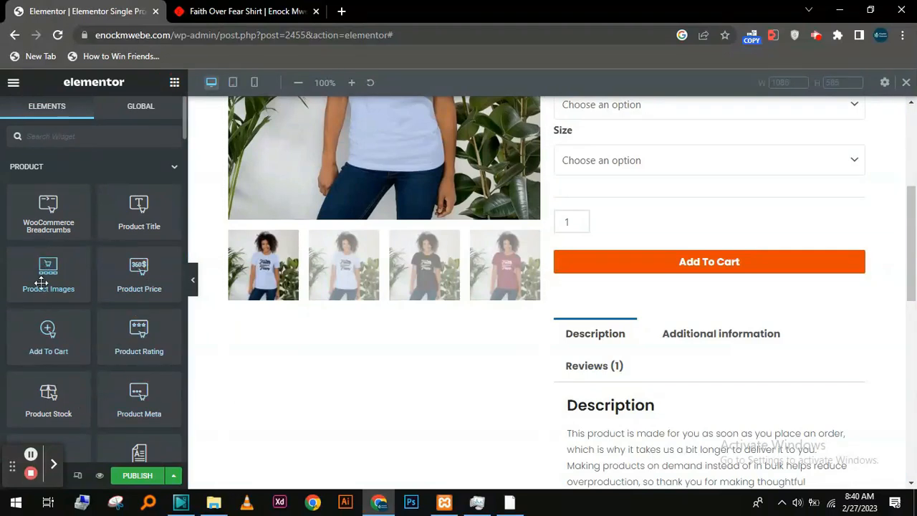
pyautogui.scroll(4, 660, 265)
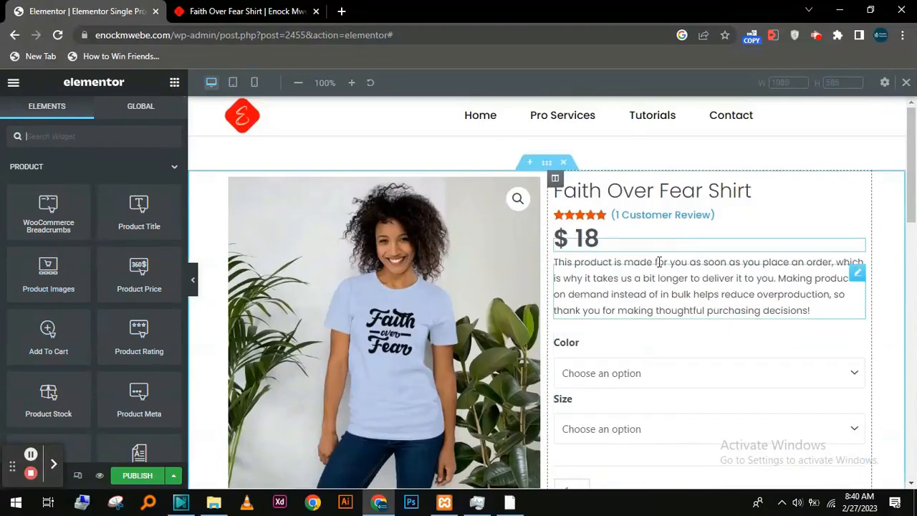
pyautogui.moveTo(45, 209); pyautogui.dragTo(592, 179)
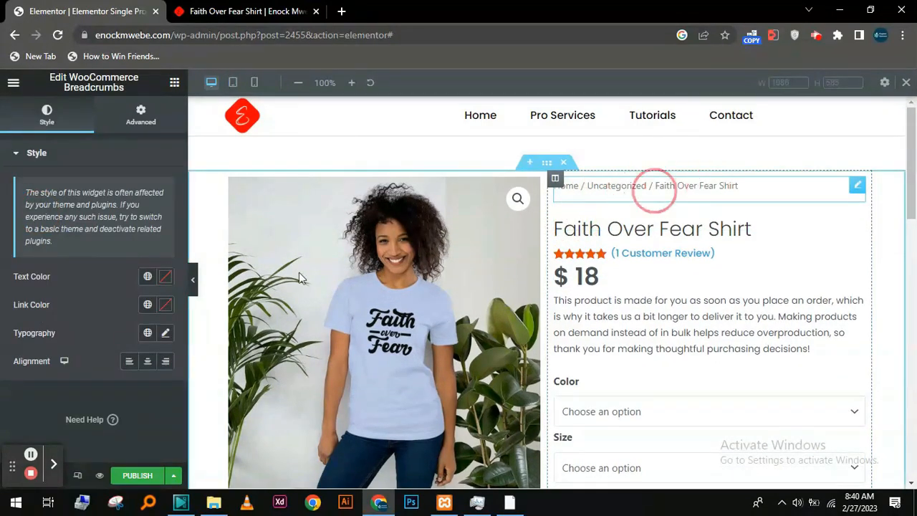
pyautogui.click(147, 333)
pyautogui.click(84, 288)
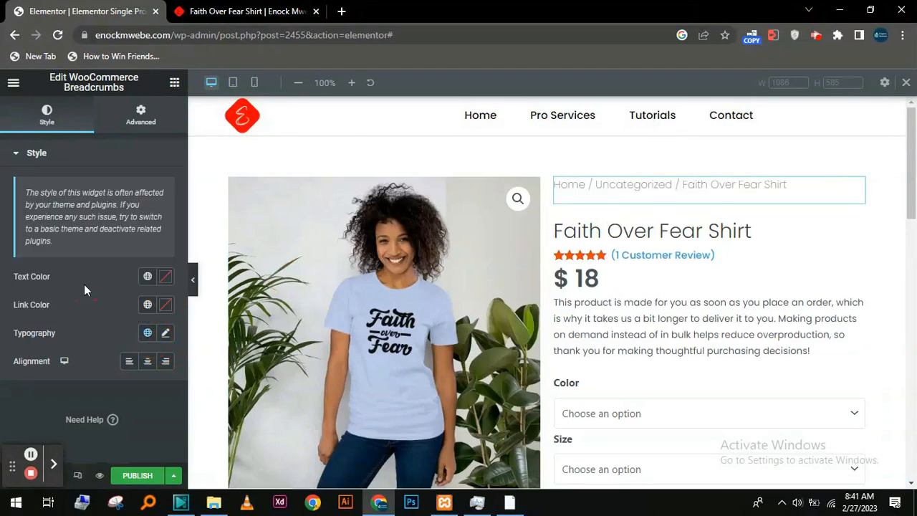
pyautogui.click(165, 334)
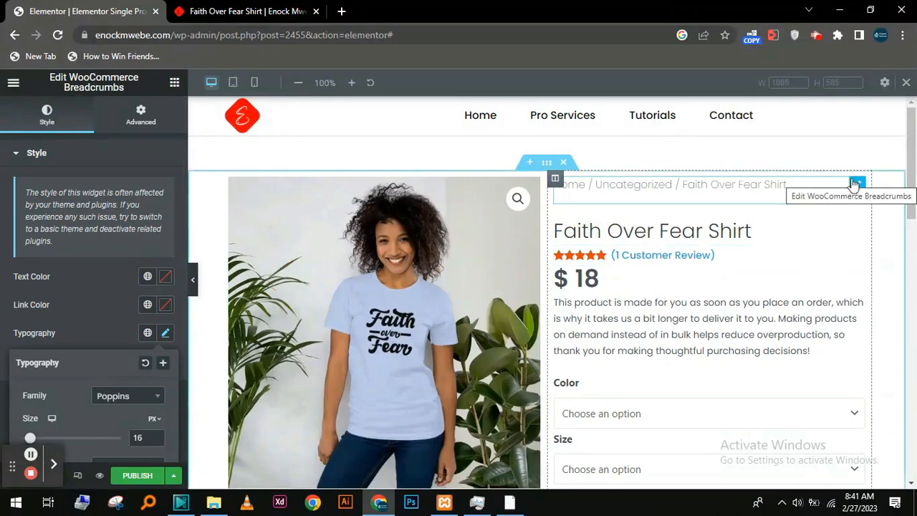
pyautogui.rightClick(857, 192)
pyautogui.click(817, 412)
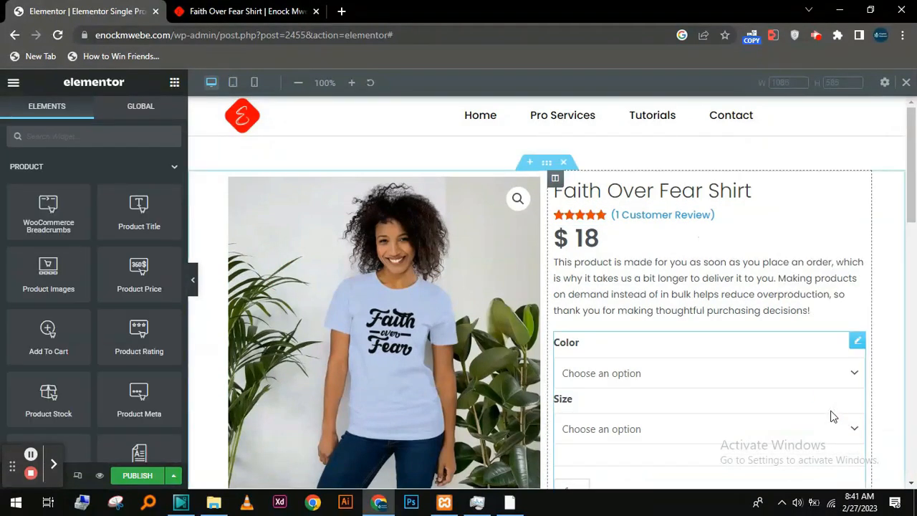
# Step: Look through the remaining Product and WooCommerce widgets and check the finished template layout
pyautogui.scroll(-6, 522, 387)
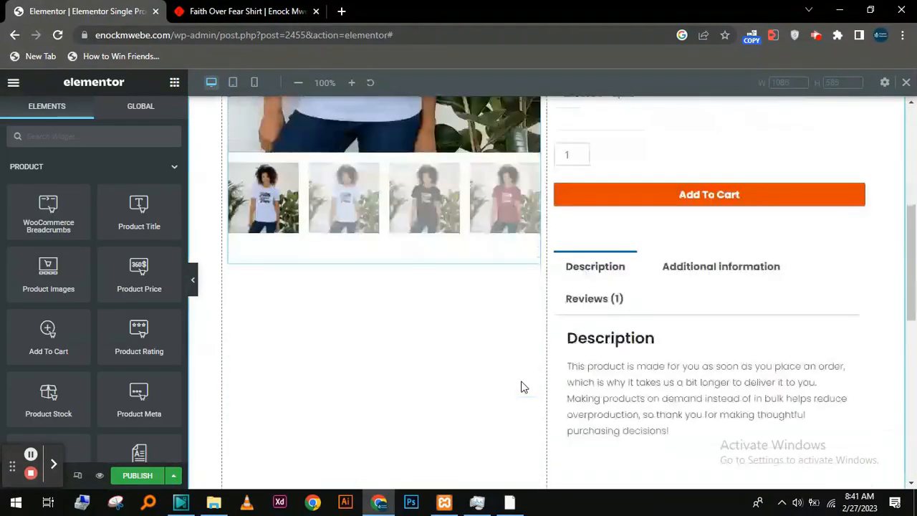
pyautogui.scroll(-1, 96, 347)
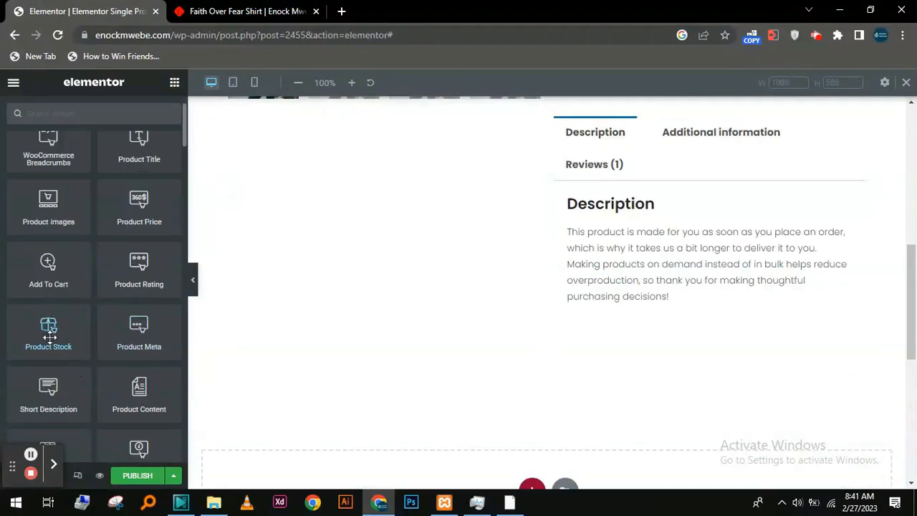
pyautogui.scroll(-2, 111, 380)
pyautogui.scroll(-2, 120, 368)
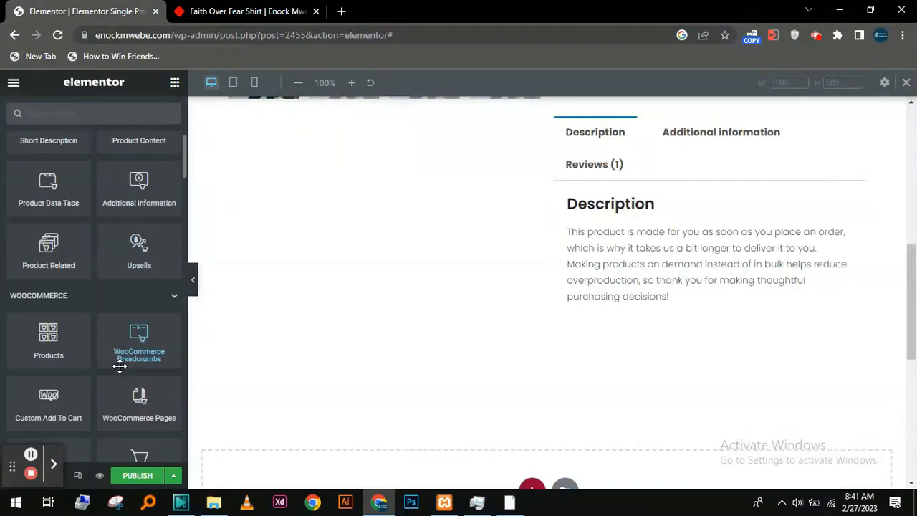
pyautogui.scroll(-1, 64, 356)
pyautogui.scroll(-2, 86, 416)
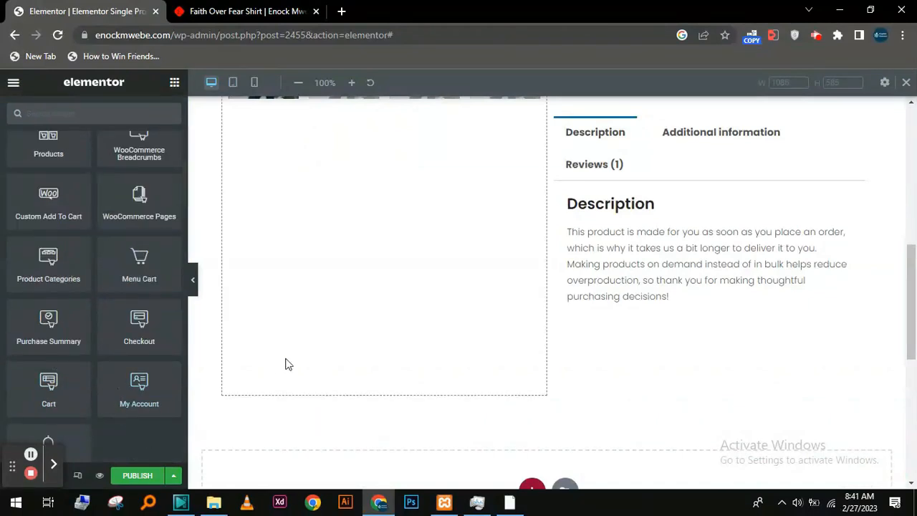
pyautogui.scroll(10, 317, 350)
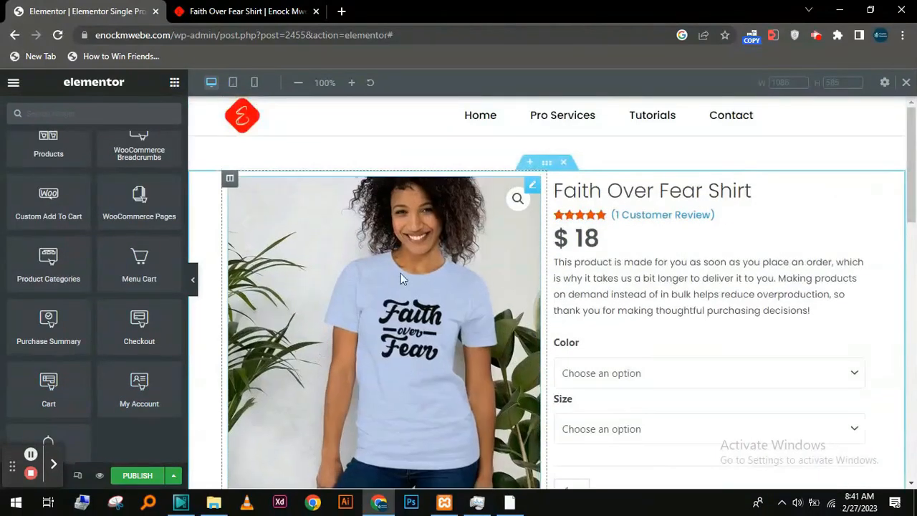
# Step: Publish the template with a display condition that includes all Products, and save it
pyautogui.click(138, 476)
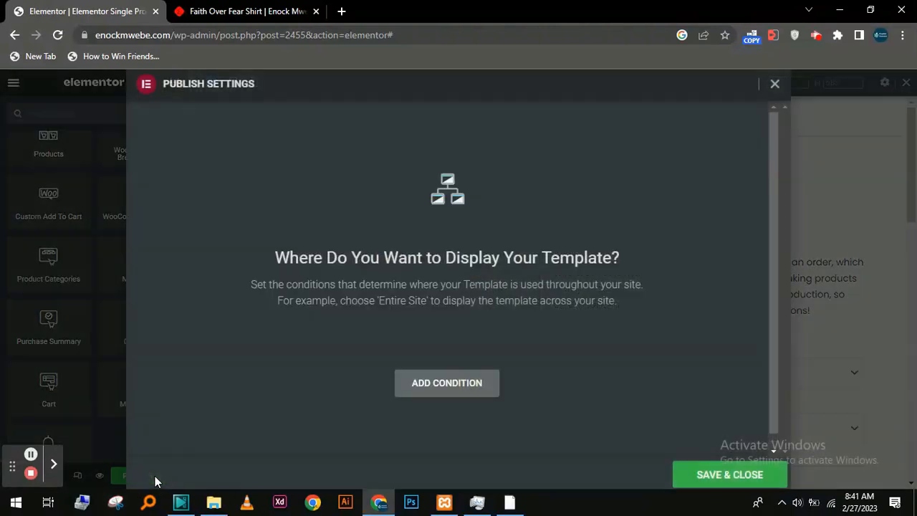
pyautogui.click(439, 387)
pyautogui.click(506, 366)
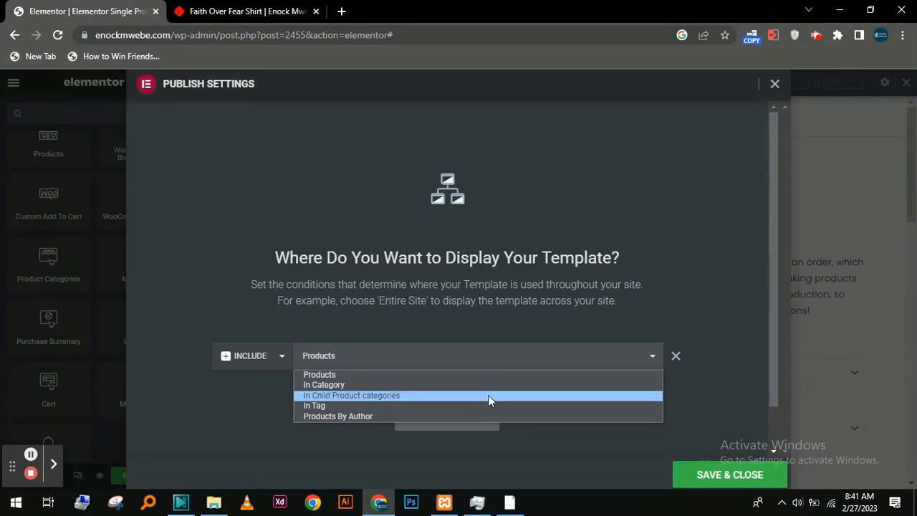
pyautogui.click(541, 452)
pyautogui.click(699, 477)
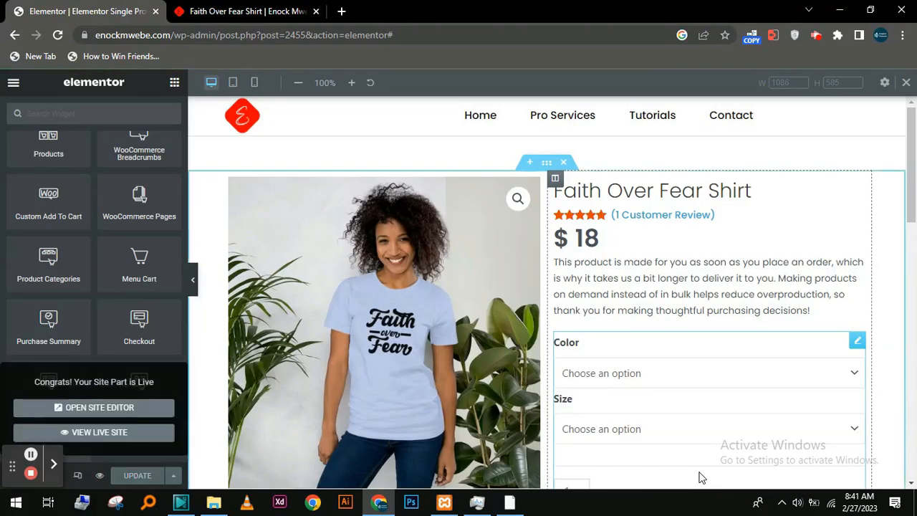
# Step: Copy the live shirt product page's address without the comment anchor
pyautogui.click(243, 11)
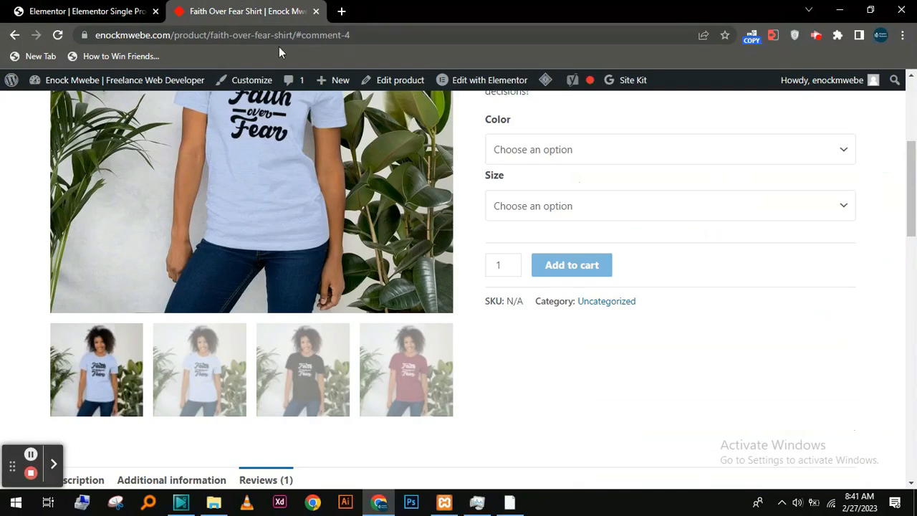
pyautogui.click(281, 37)
pyautogui.click(399, 28)
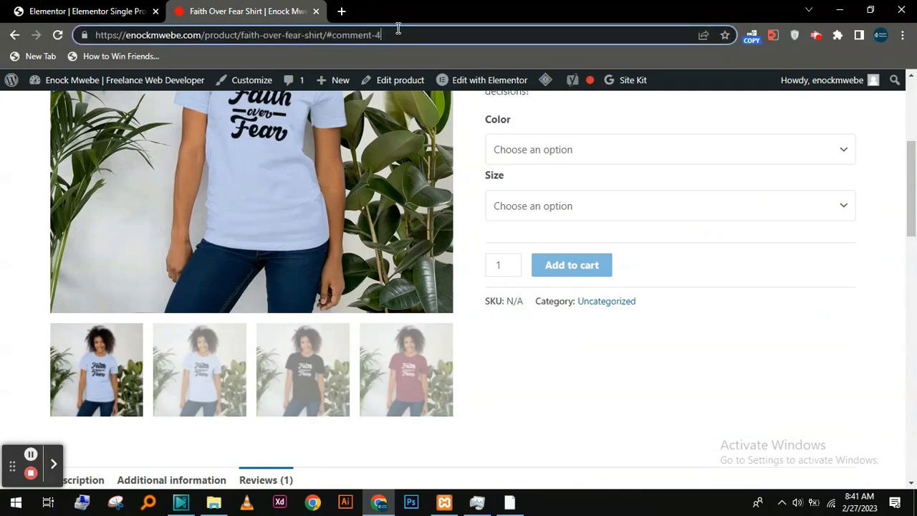
pyautogui.moveTo(324, 36); pyautogui.dragTo(84, 16)
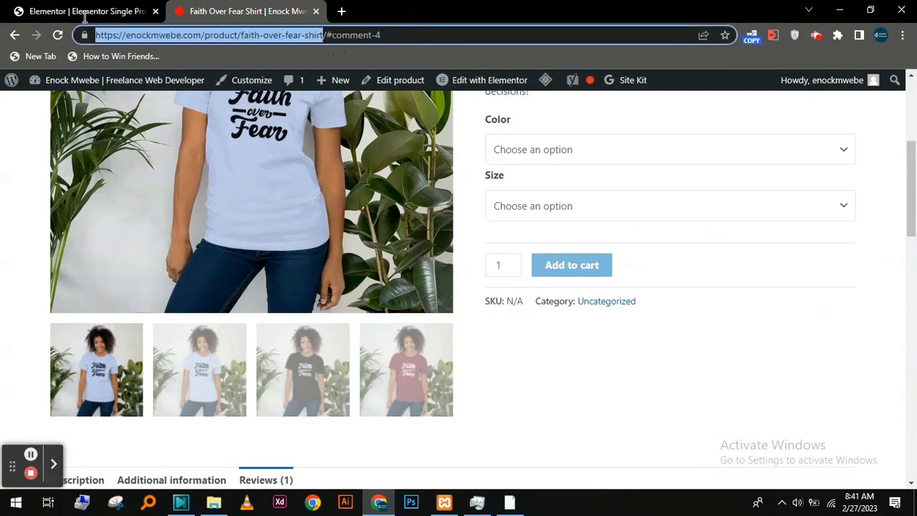
pyautogui.rightClick(170, 39)
pyautogui.click(226, 101)
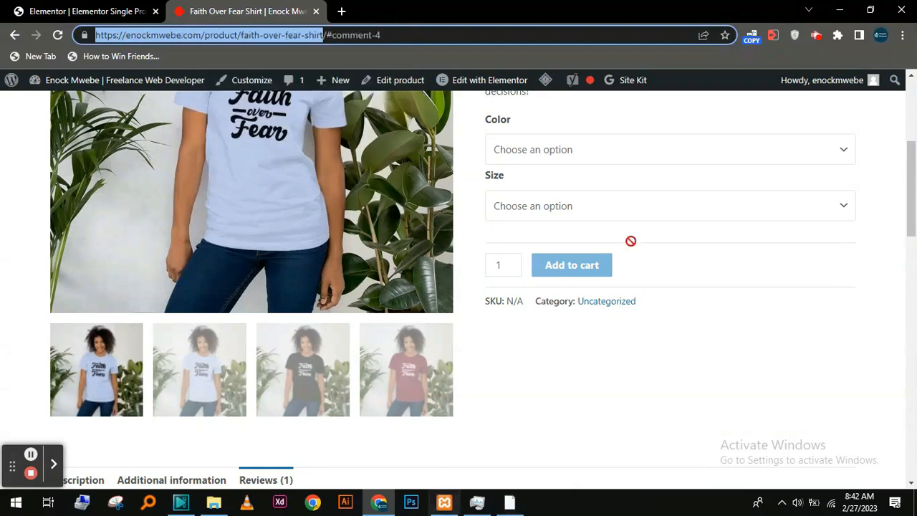
# Step: Load the copied product address in a new incognito window
pyautogui.click(903, 37)
pyautogui.click(792, 87)
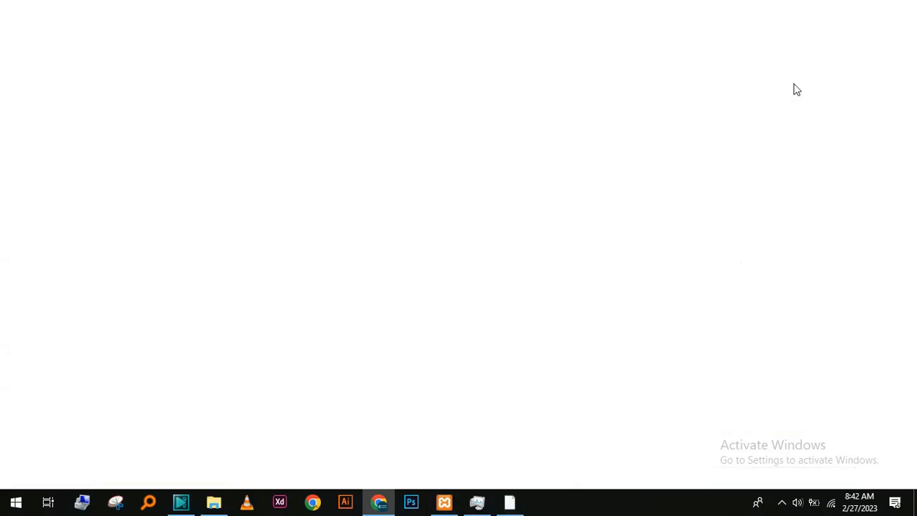
pyautogui.rightClick(143, 32)
pyautogui.click(240, 141)
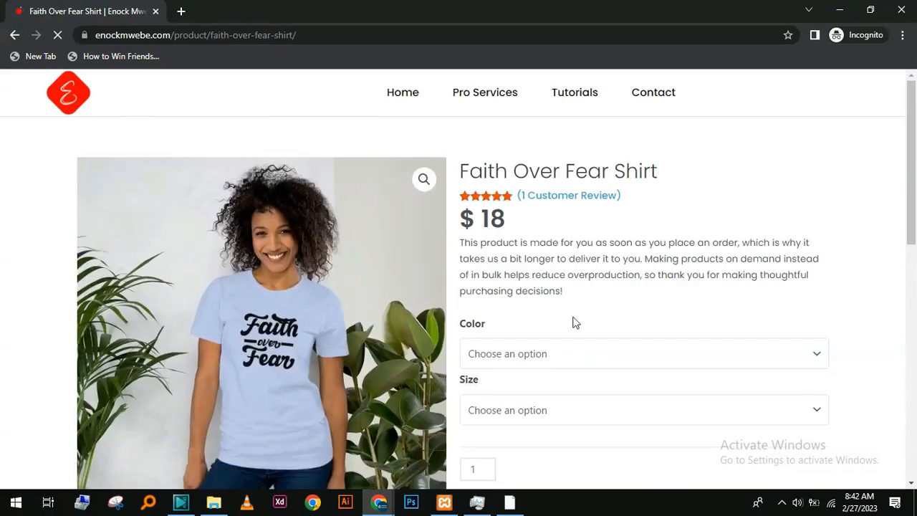
# Step: Review the live product page and test adding the shirt to the cart without choosing a color or size
pyautogui.scroll(-3, 584, 317)
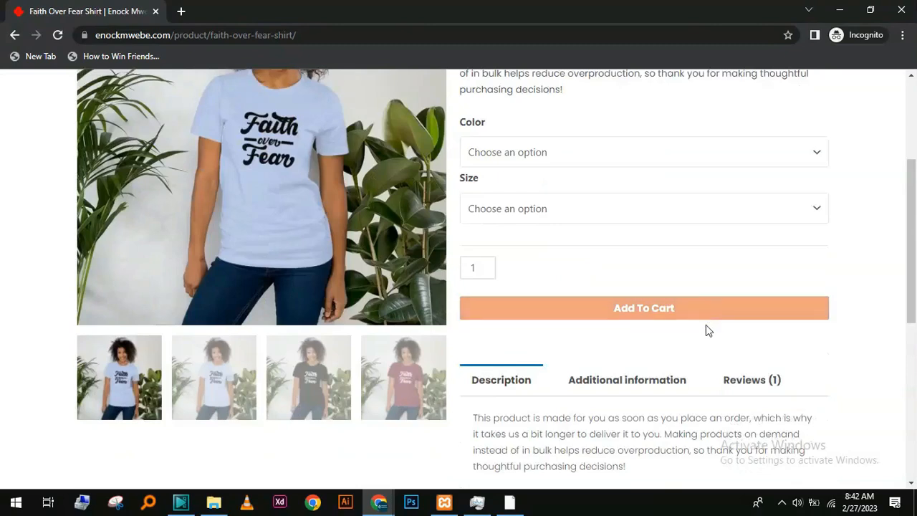
pyautogui.scroll(-3, 855, 419)
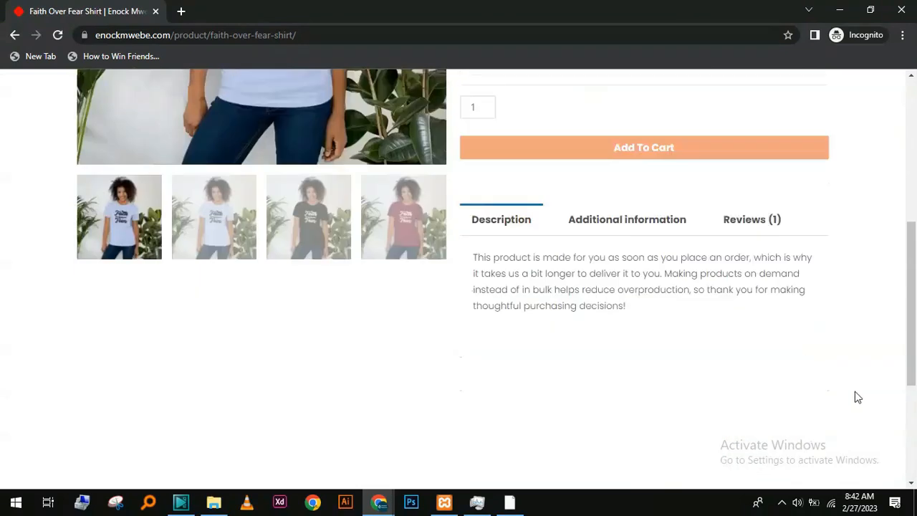
pyautogui.scroll(1, 856, 358)
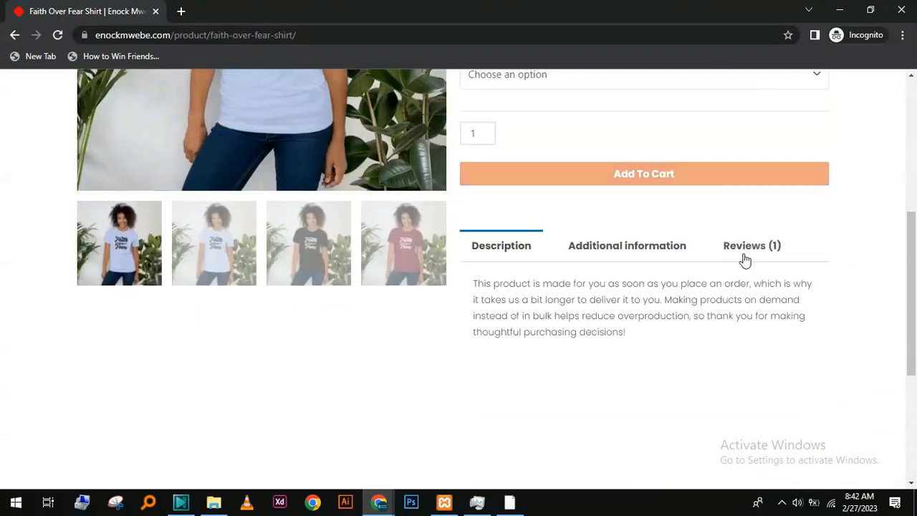
pyautogui.click(707, 174)
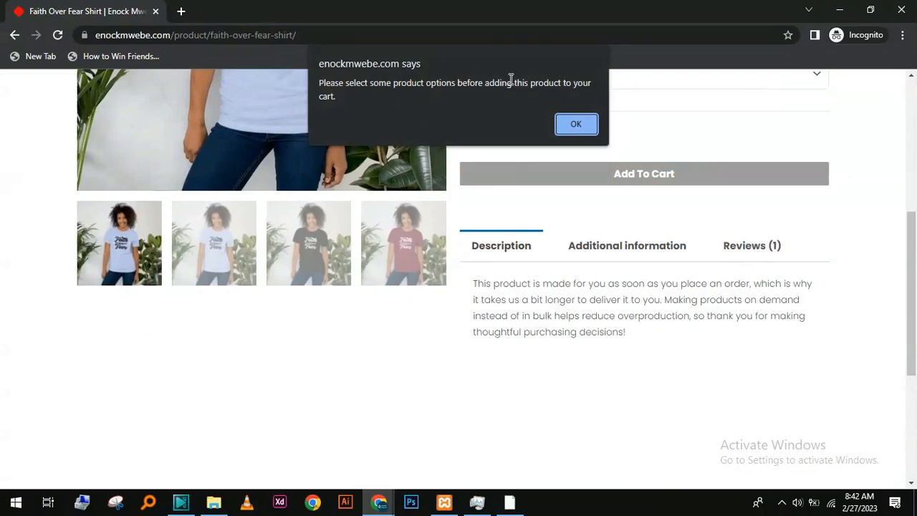
pyautogui.click(576, 124)
pyautogui.scroll(2, 569, 210)
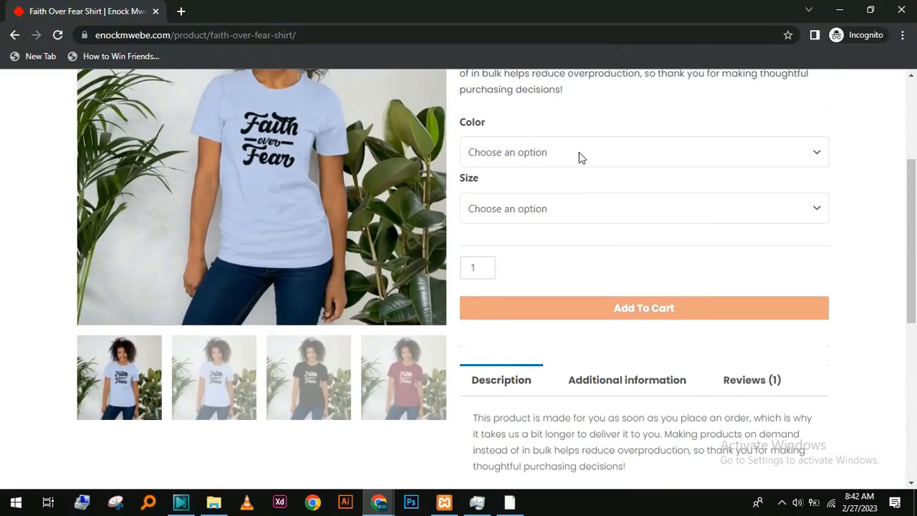
# Step: Choose Black and Medium for the shirt with quantity 4, and review the product page with that selection
pyautogui.click(579, 152)
pyautogui.click(569, 188)
pyautogui.click(563, 208)
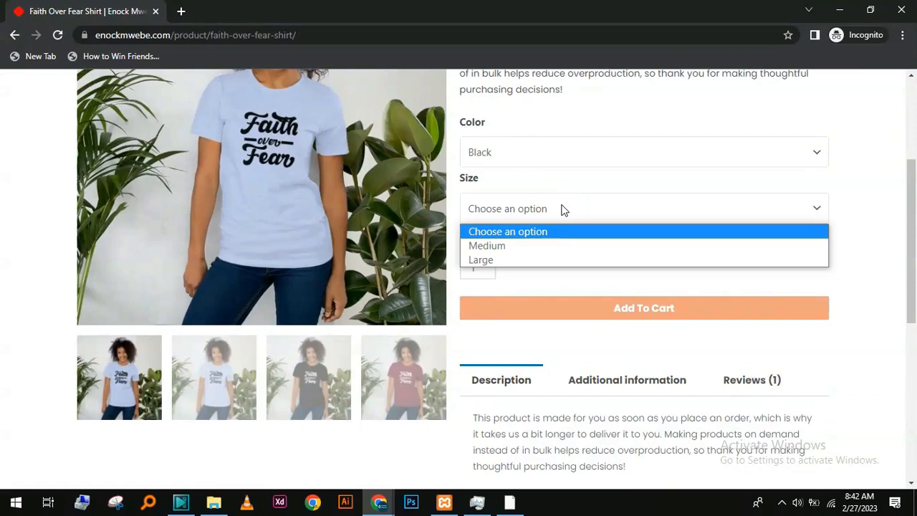
pyautogui.click(554, 252)
pyautogui.click(485, 268)
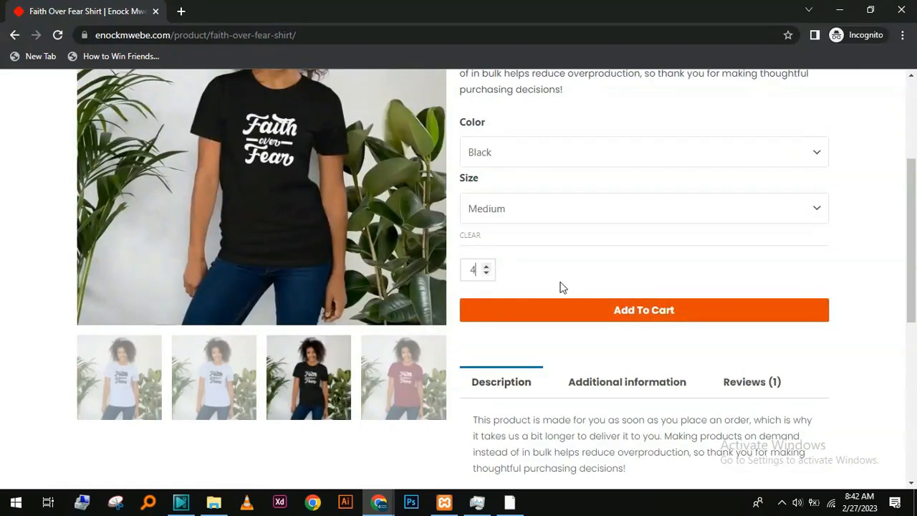
pyautogui.scroll(-2, 645, 287)
pyautogui.scroll(5, 663, 315)
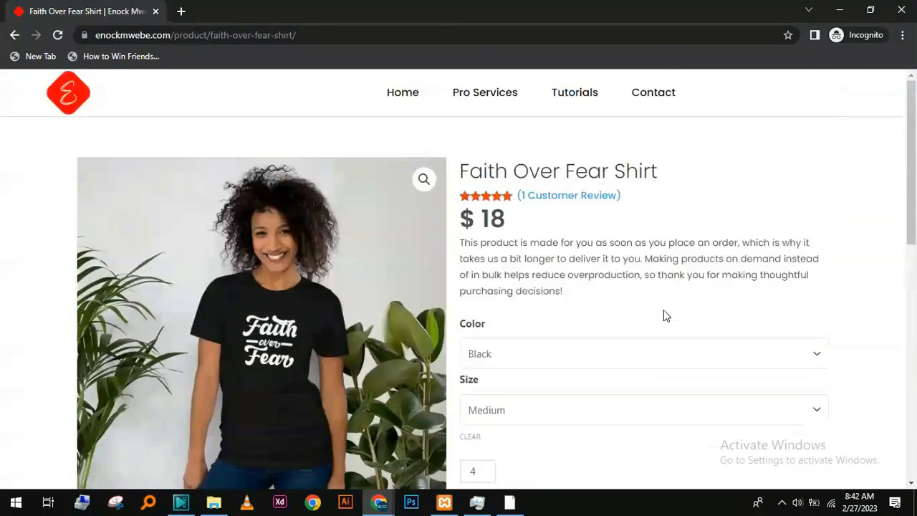
pyautogui.scroll(-2, 663, 316)
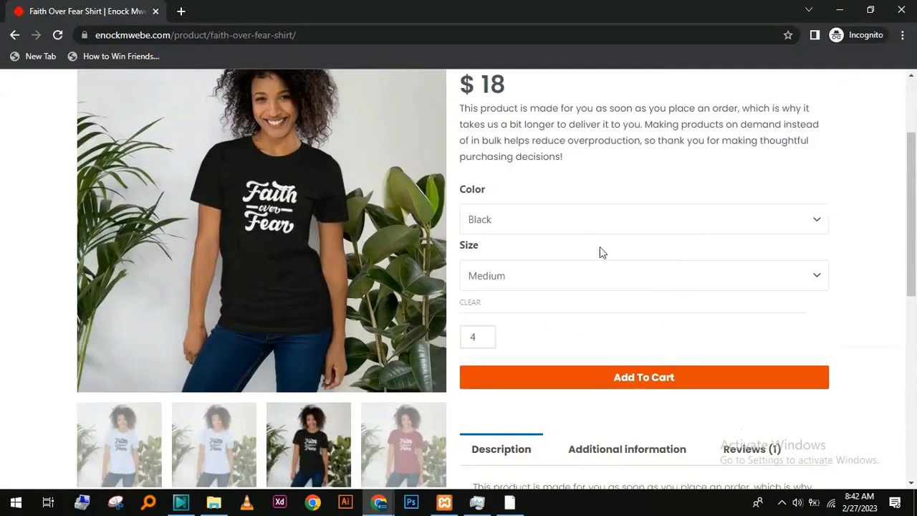
pyautogui.scroll(1, 539, 232)
pyautogui.scroll(-1, 540, 227)
# Step: Return to the Single Product template in the Elementor editor in the regular browser window
pyautogui.click(840, 11)
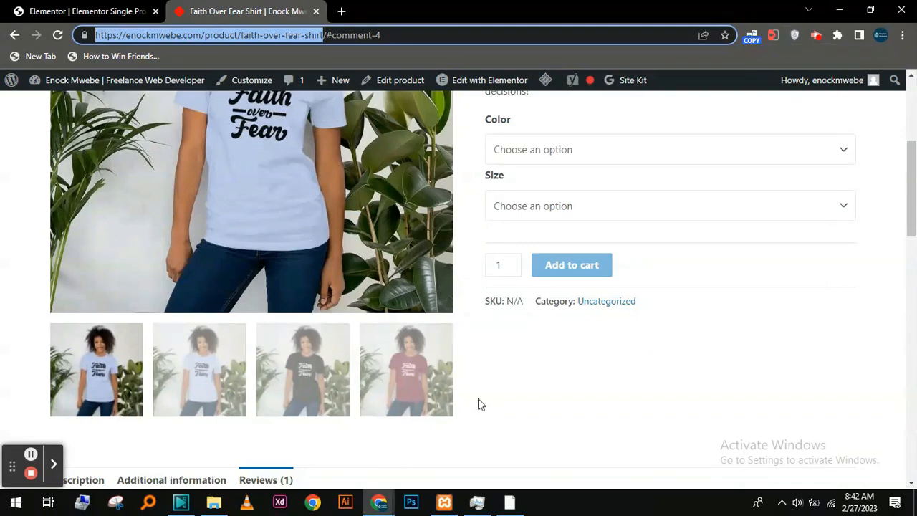
pyautogui.click(379, 501)
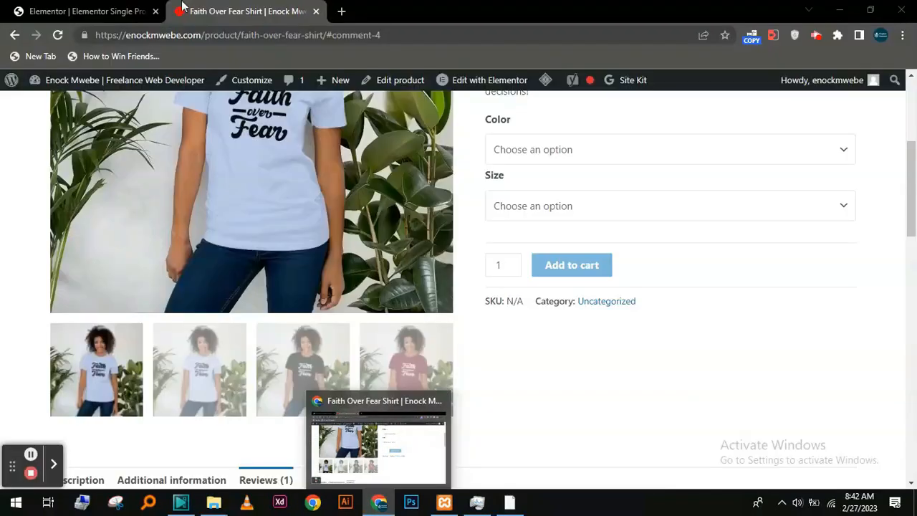
pyautogui.click(182, 7)
pyautogui.click(69, 9)
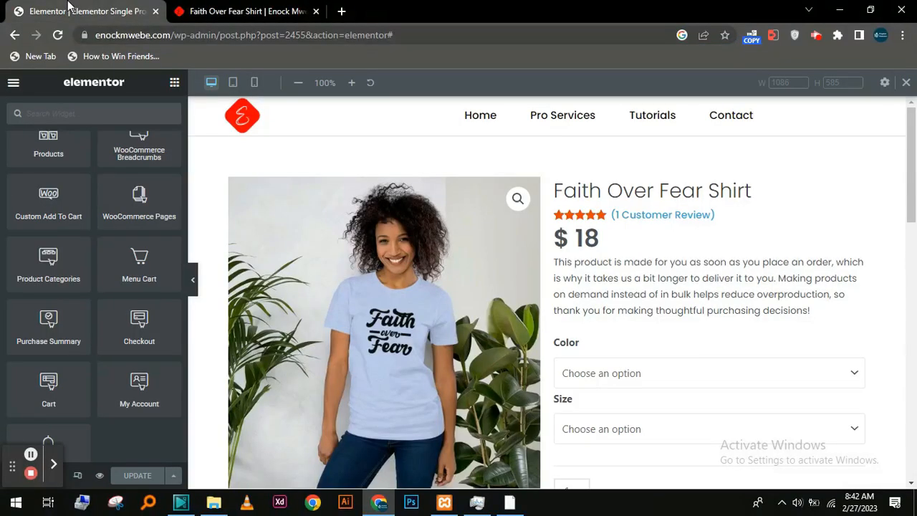
# Step: Set the Add To Cart button's hover background color to black (#000000) and update the template
pyautogui.scroll(-3, 708, 308)
pyautogui.click(649, 338)
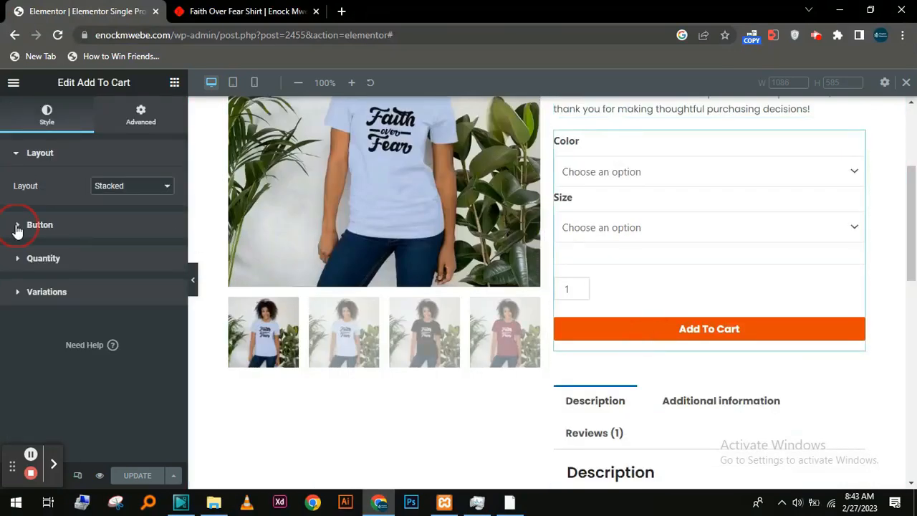
pyautogui.click(17, 226)
pyautogui.scroll(-2, 126, 377)
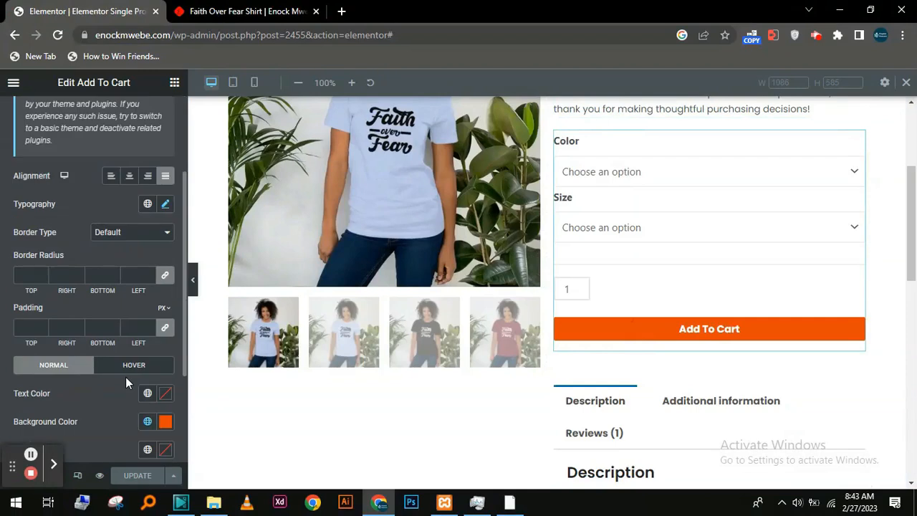
pyautogui.click(125, 367)
pyautogui.scroll(-2, 124, 368)
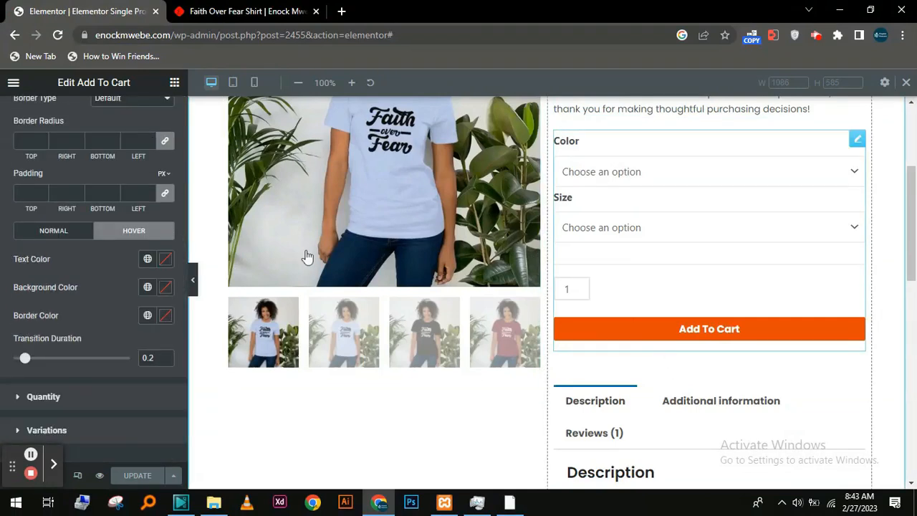
pyautogui.click(166, 287)
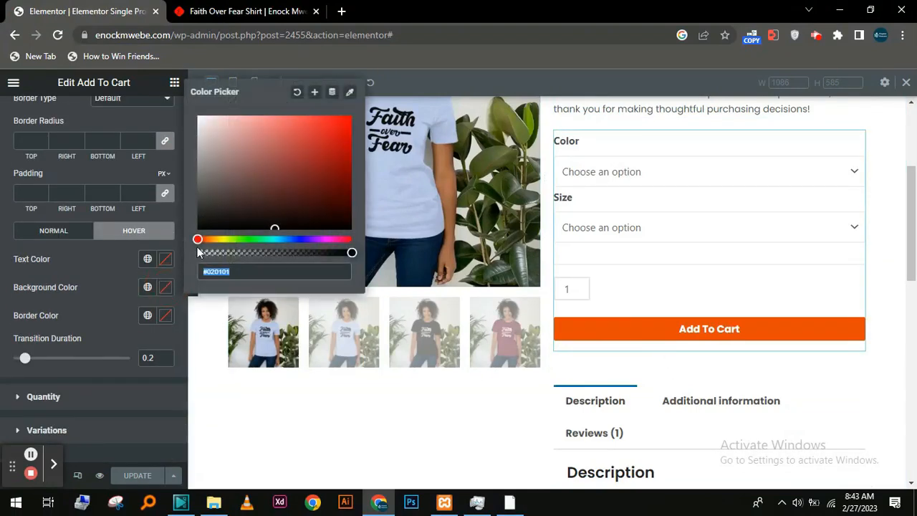
pyautogui.click(198, 227)
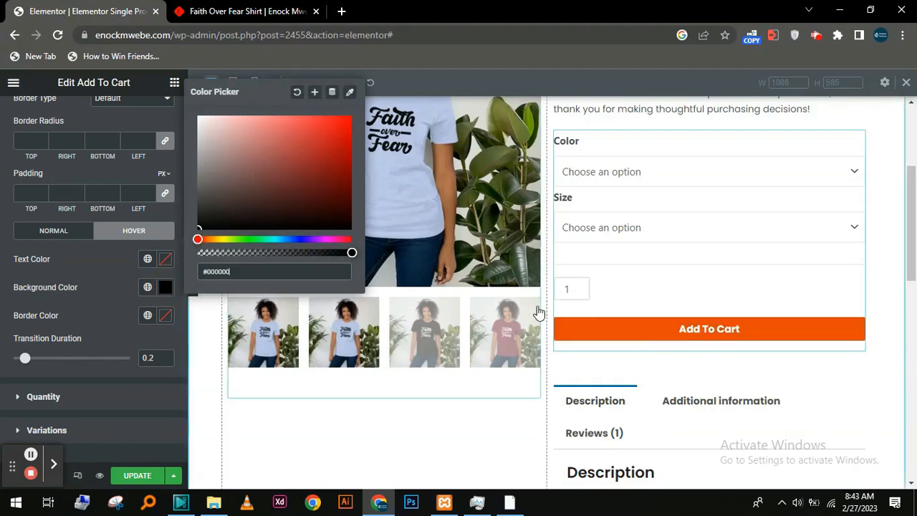
pyautogui.click(138, 476)
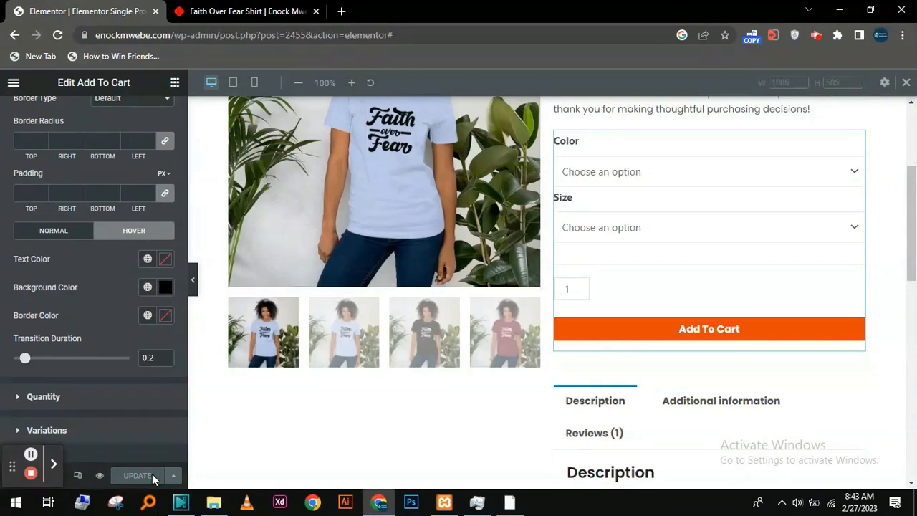
# Step: Exit the Elementor editor to WordPress and open the page for adding new plugins
pyautogui.click(13, 87)
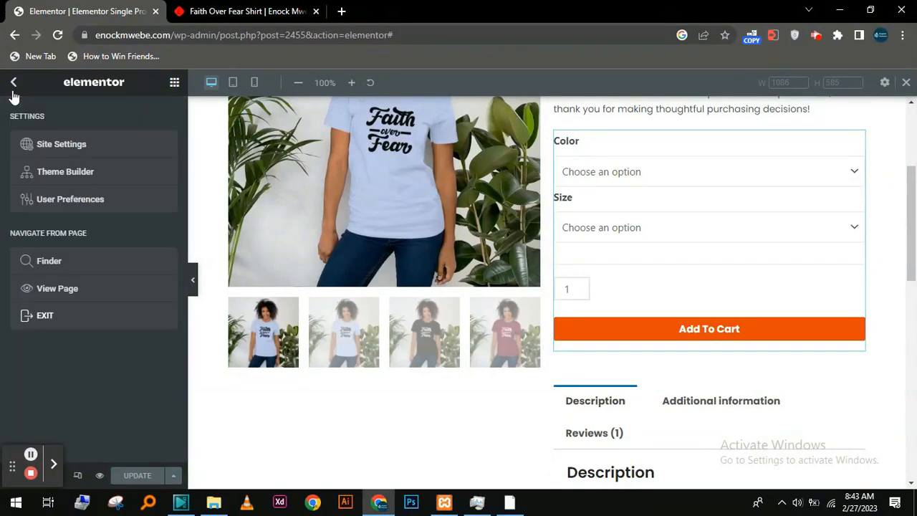
pyautogui.click(82, 317)
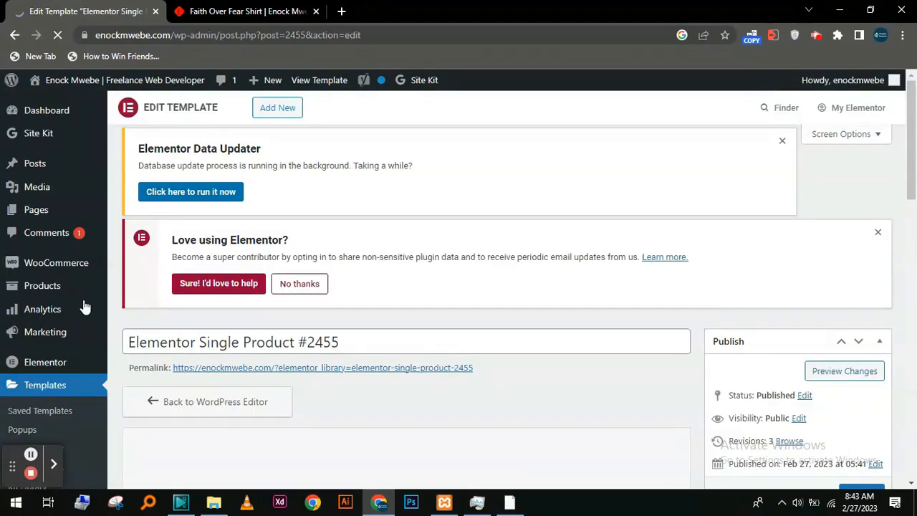
pyautogui.scroll(-3, 486, 256)
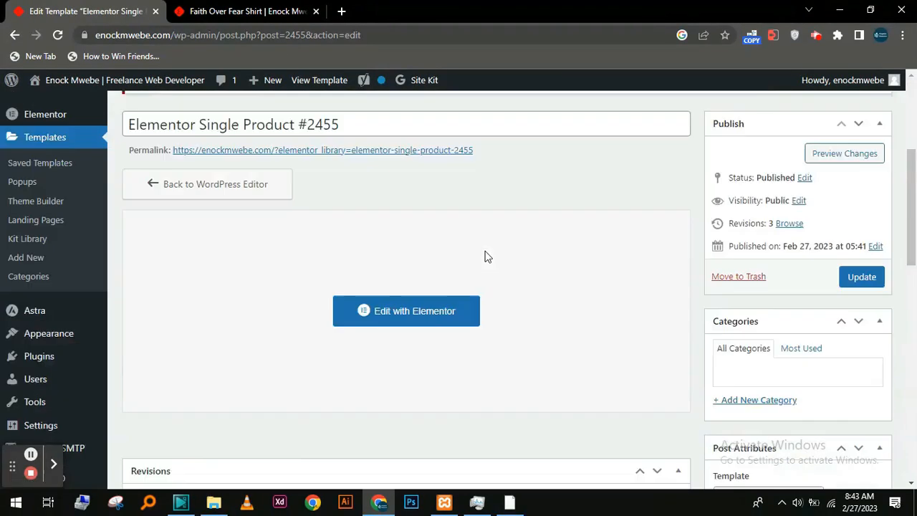
pyautogui.scroll(-1, 487, 256)
pyautogui.scroll(4, 487, 254)
pyautogui.scroll(-5, 29, 355)
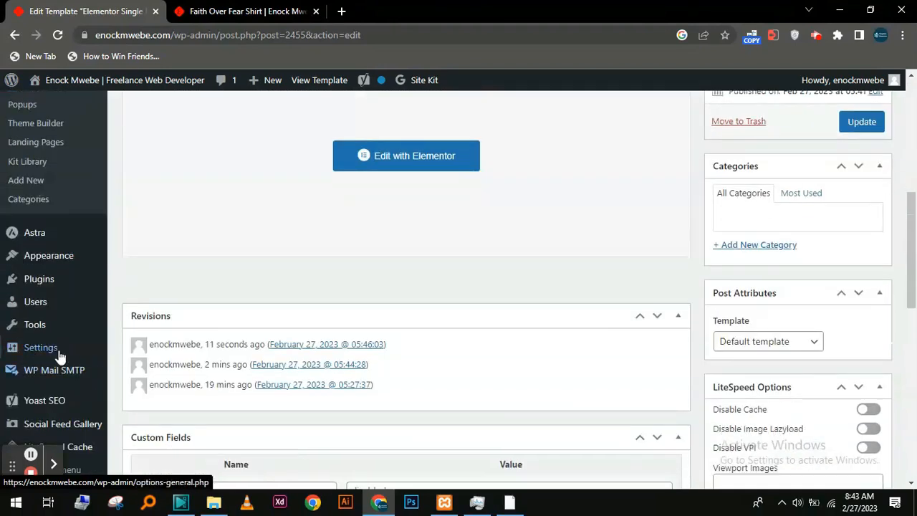
pyautogui.scroll(-3, 61, 357)
pyautogui.moveTo(159, 288)
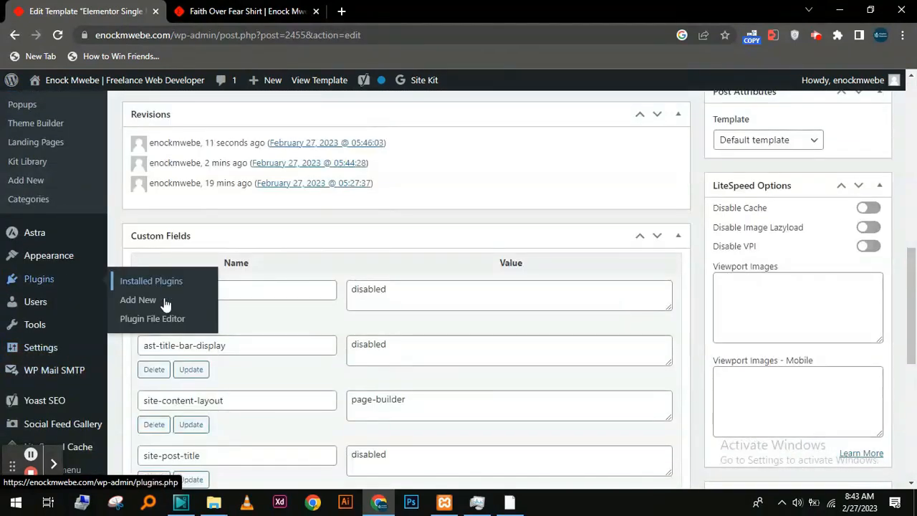
pyautogui.click(165, 306)
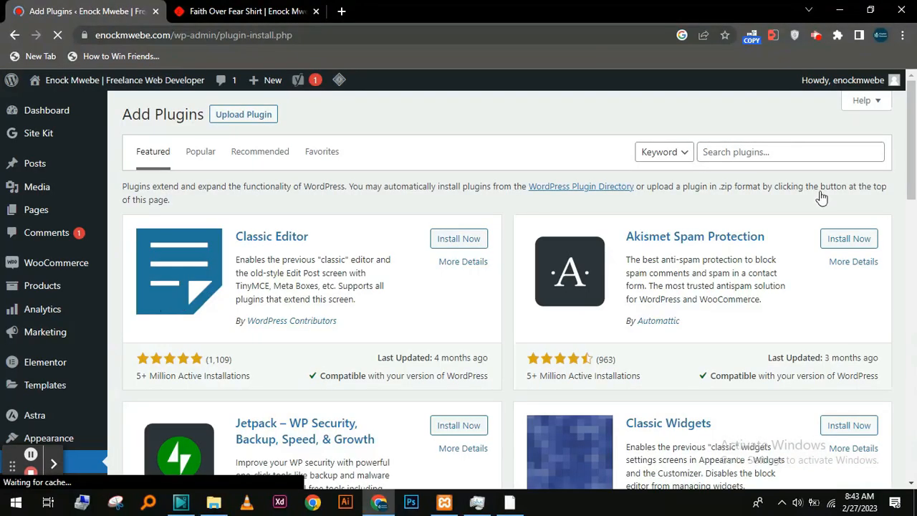
# Step: Search the plugin directory for "variations" and activate Variation Swatches for WooCommerce by Emran Ahmed
pyautogui.click(762, 151)
pyautogui.write('variations')
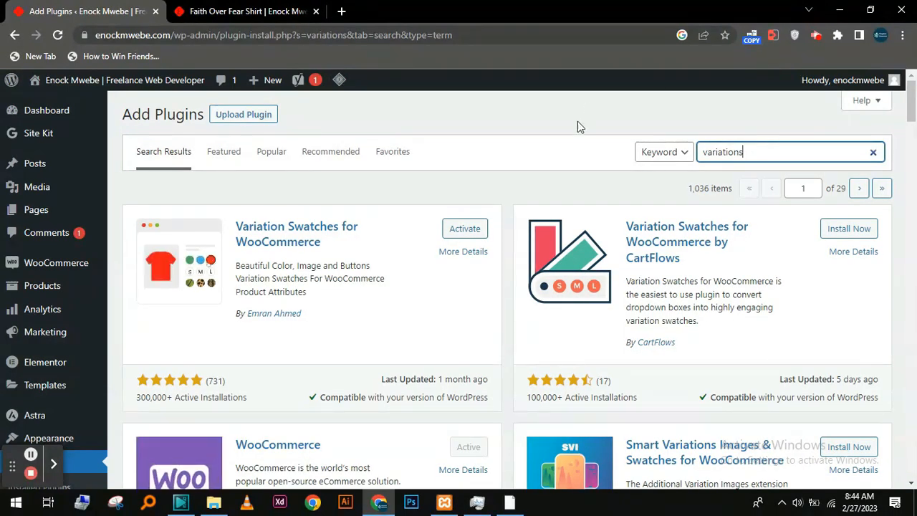
pyautogui.click(462, 230)
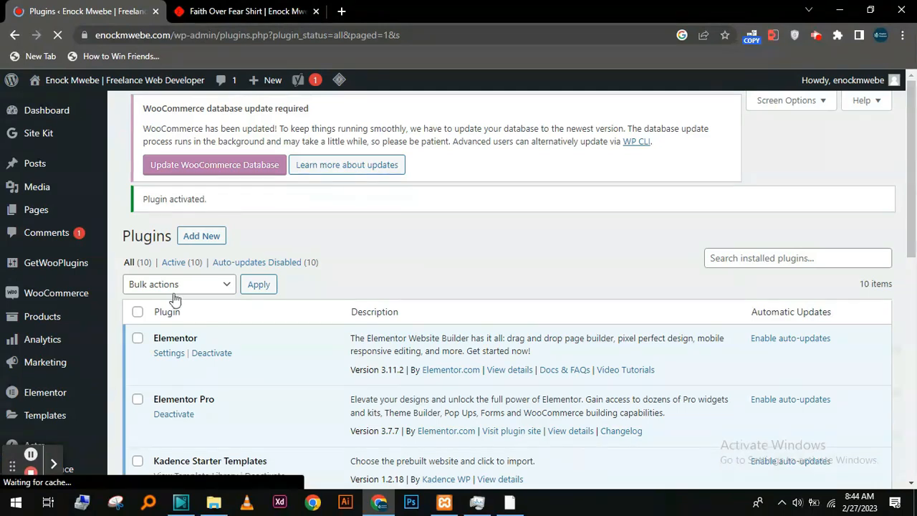
# Step: Open the Variation Swatches for WooCommerce settings and review the General options
pyautogui.scroll(-3, 270, 415)
pyautogui.scroll(-4, 271, 415)
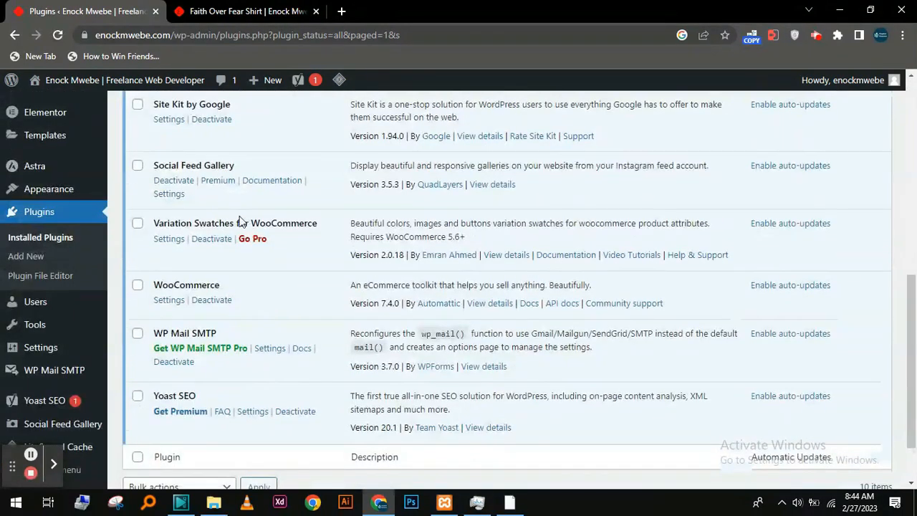
pyautogui.click(164, 240)
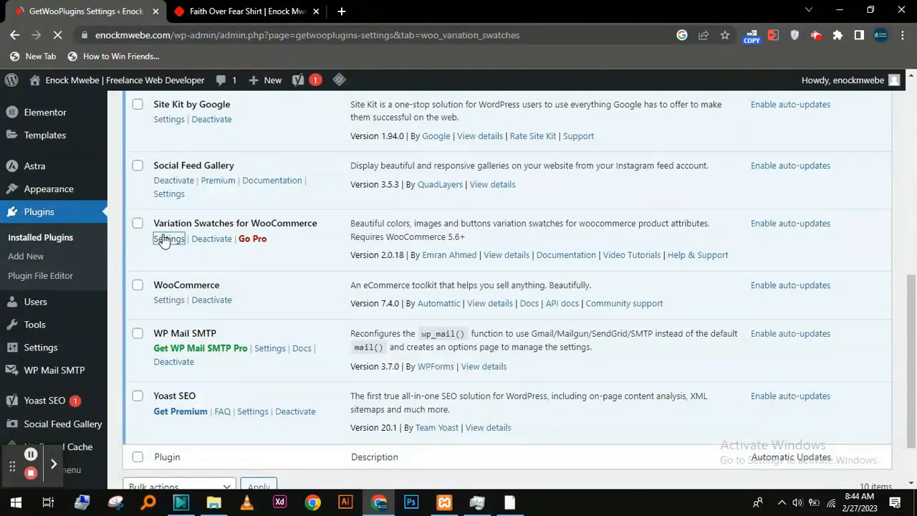
pyautogui.scroll(-3, 232, 284)
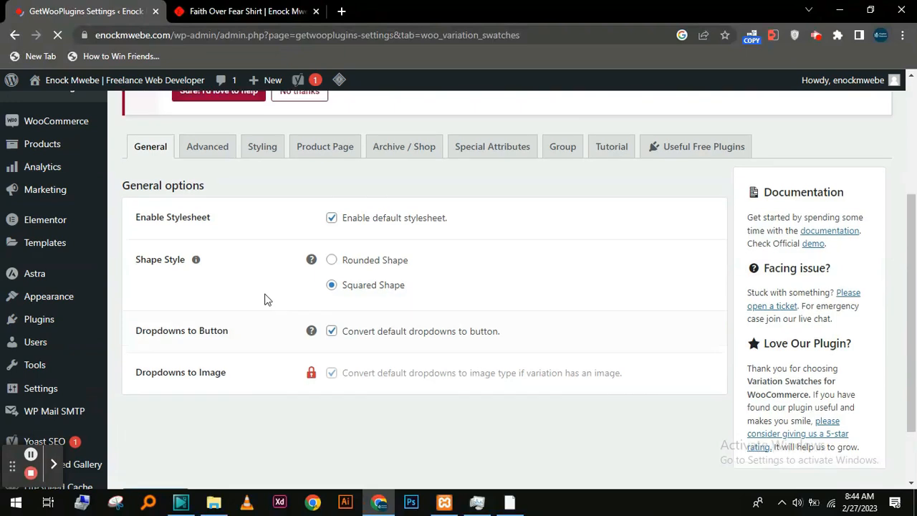
pyautogui.scroll(-2, 266, 299)
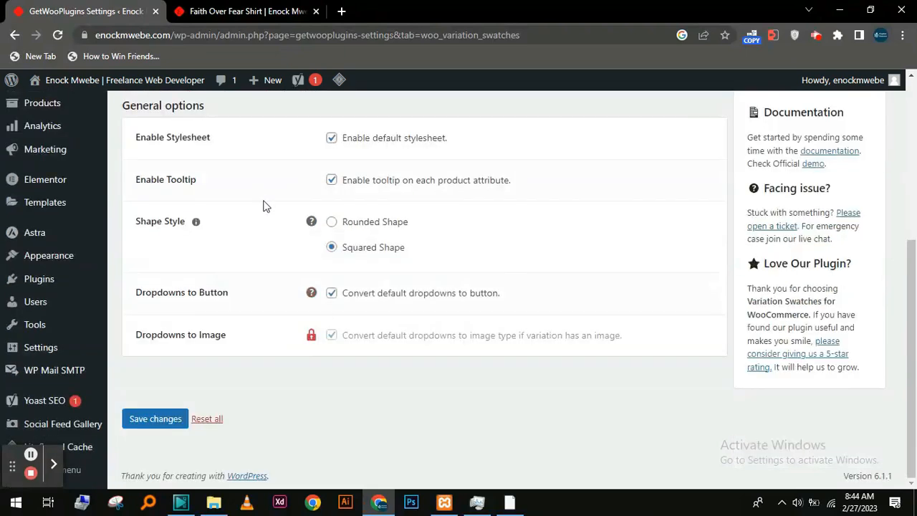
pyautogui.scroll(1, 430, 316)
pyautogui.scroll(3, 430, 314)
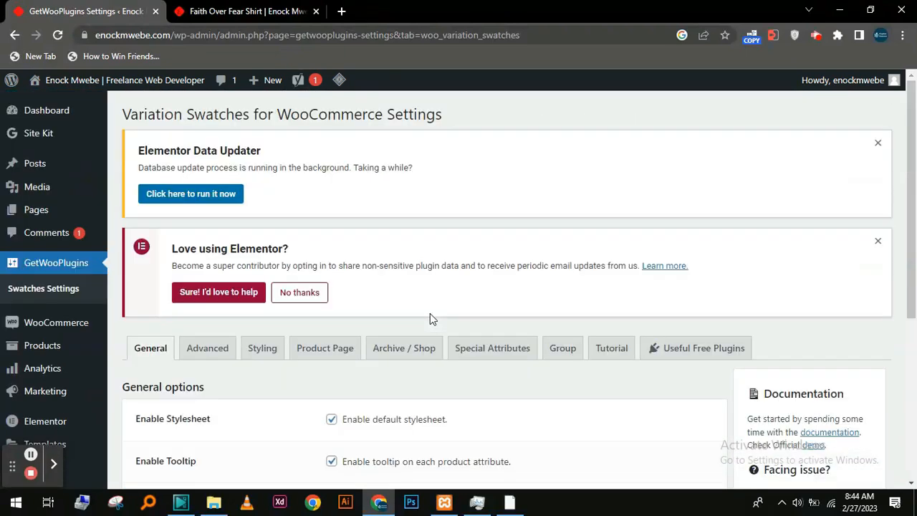
# Step: Load the shirt's product address in a new incognito window
pyautogui.click(902, 34)
pyautogui.click(788, 87)
pyautogui.rightClick(379, 41)
pyautogui.click(436, 147)
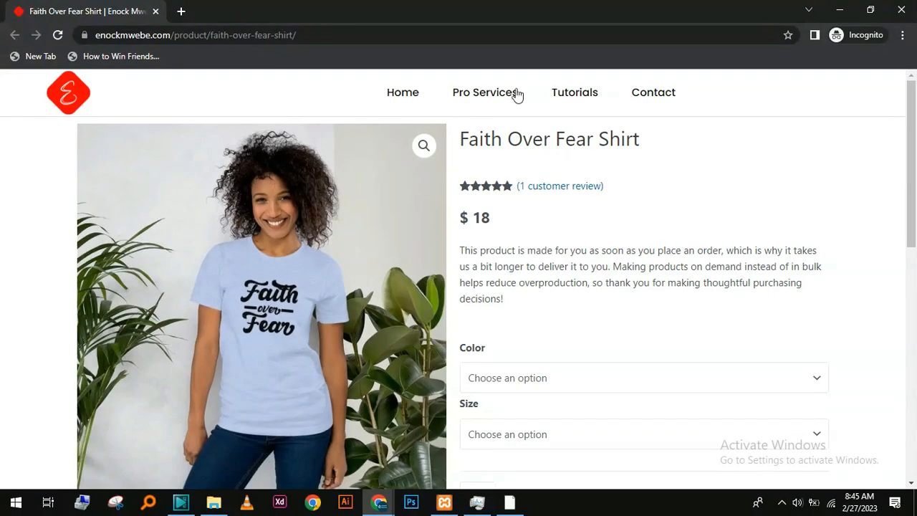
# Step: Inspect the product page down to its footer for the new variation swatches, and reload it
pyautogui.scroll(-5, 616, 233)
pyautogui.scroll(5, 616, 232)
pyautogui.scroll(-8, 589, 265)
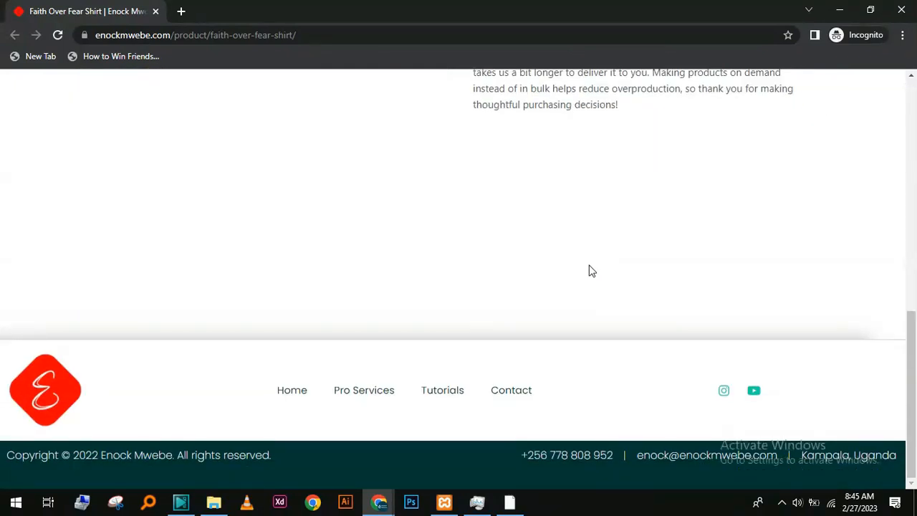
pyautogui.scroll(7, 589, 271)
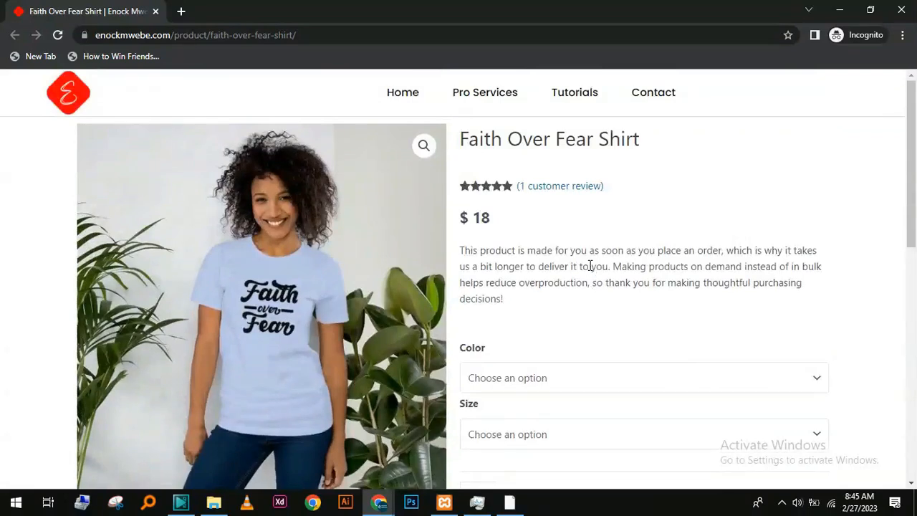
pyautogui.click(59, 36)
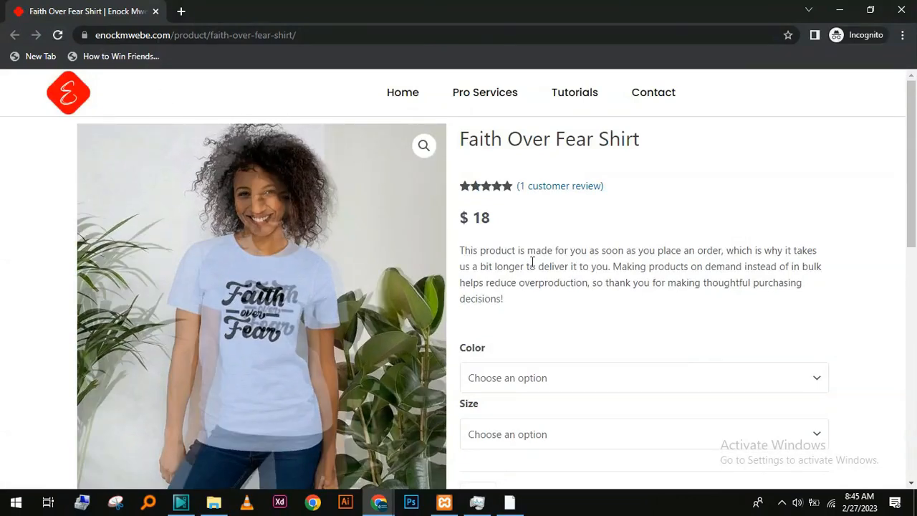
# Step: Close the incognito window and reload the shirt product page in the regular browser window
pyautogui.click(914, 17)
pyautogui.scroll(-3, 549, 250)
pyautogui.scroll(-2, 549, 250)
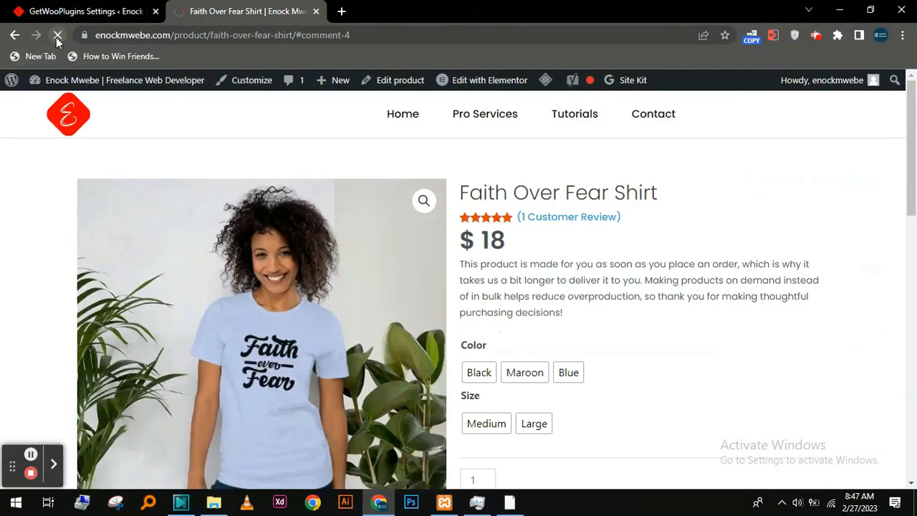
# Step: Compare the General options in the swatches settings with the Color and Size choices on the product page
pyautogui.click(82, 11)
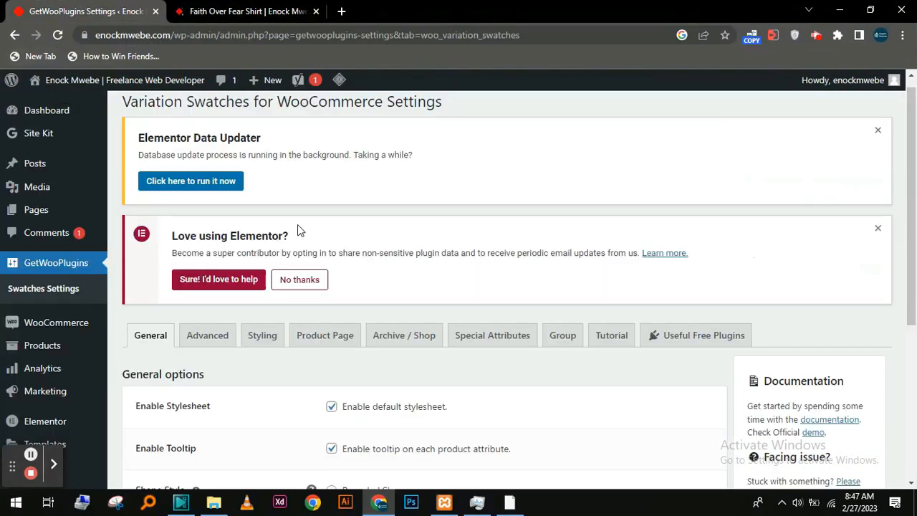
pyautogui.scroll(-3, 300, 230)
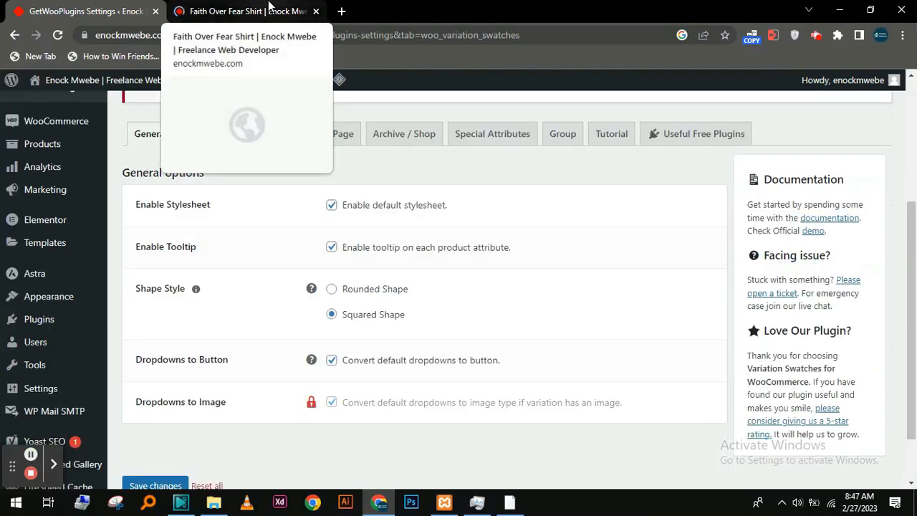
pyautogui.click(269, 6)
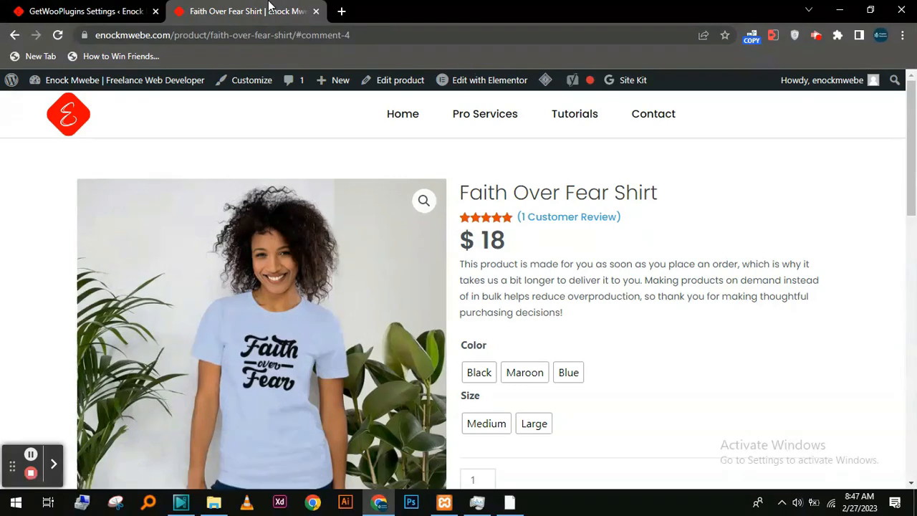
pyautogui.scroll(-2, 475, 276)
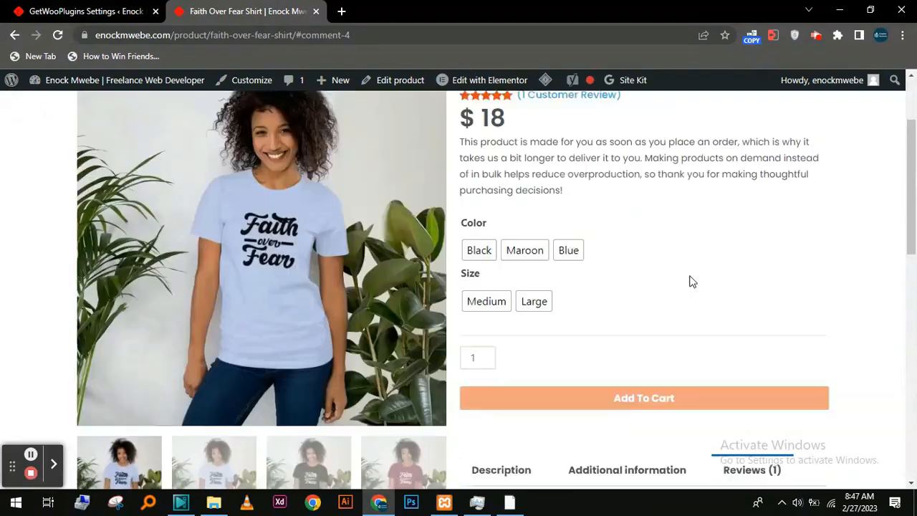
# Step: Test the variation swatches by choosing Black with size Medium, switching the color to Maroon, and finally to Blue
pyautogui.click(482, 239)
pyautogui.click(486, 289)
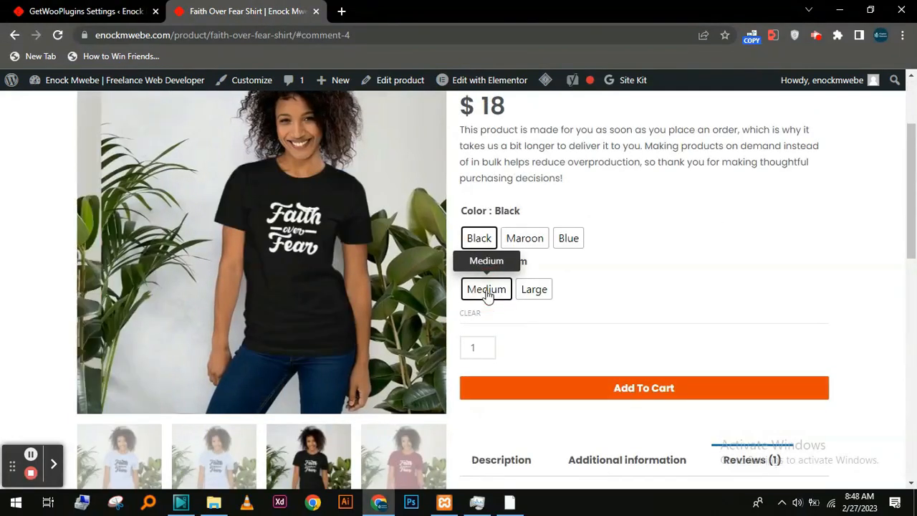
pyautogui.click(525, 242)
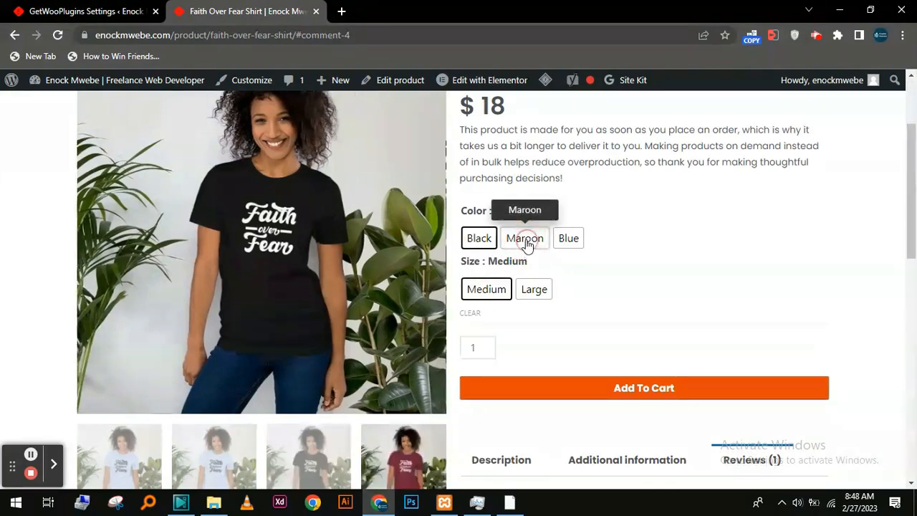
pyautogui.click(553, 241)
# Step: Review the product's Description, Additional information and Reviews sections, including the review form, then return to the Description and the product summary
pyautogui.scroll(-3, 573, 250)
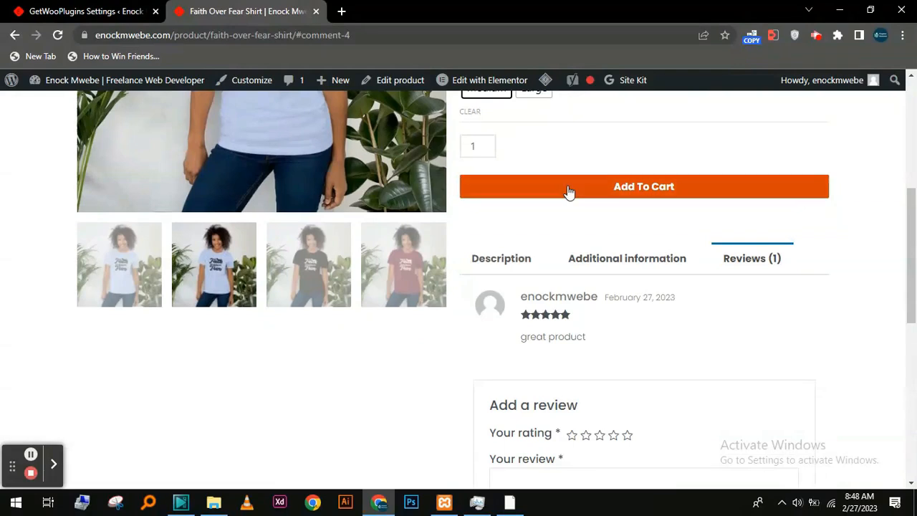
pyautogui.click(508, 264)
pyautogui.click(607, 266)
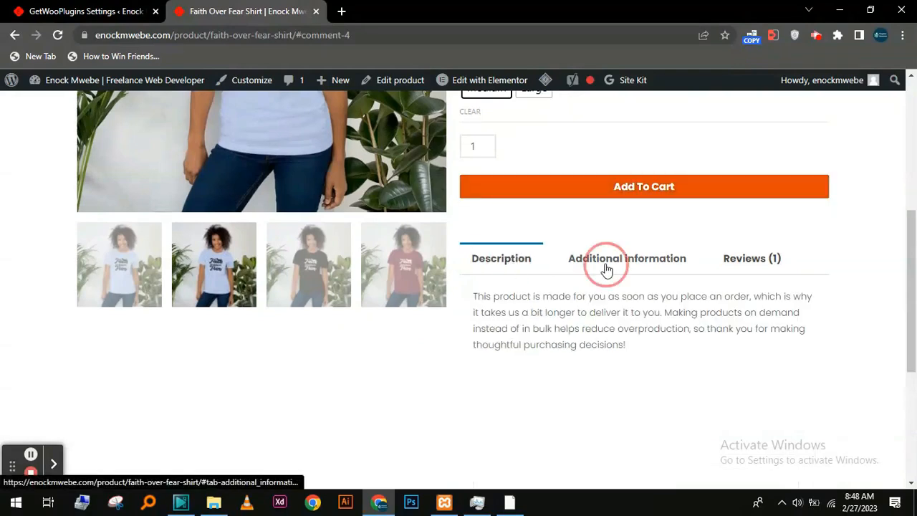
pyautogui.click(732, 264)
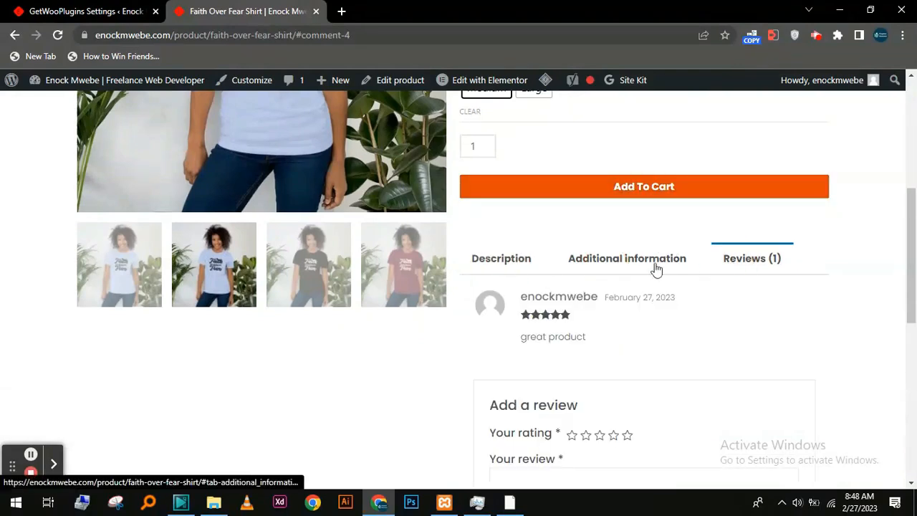
pyautogui.scroll(-2, 573, 327)
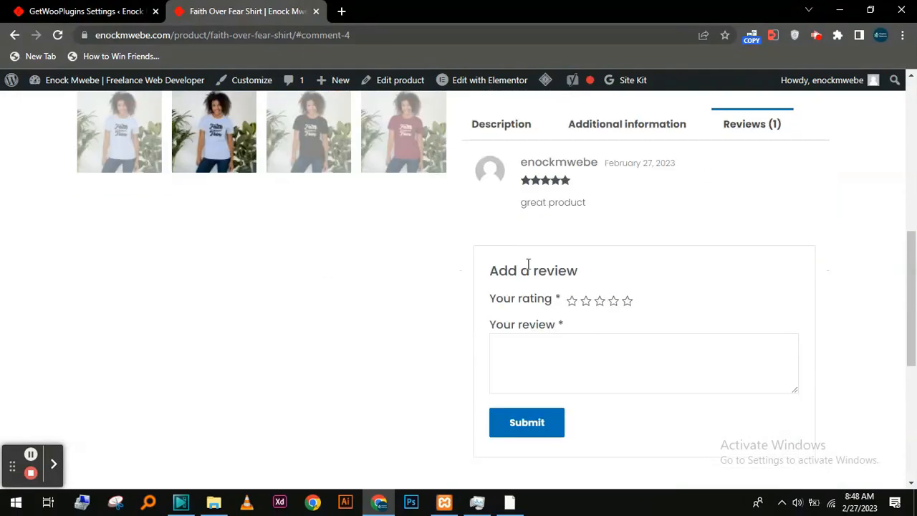
pyautogui.scroll(2, 512, 359)
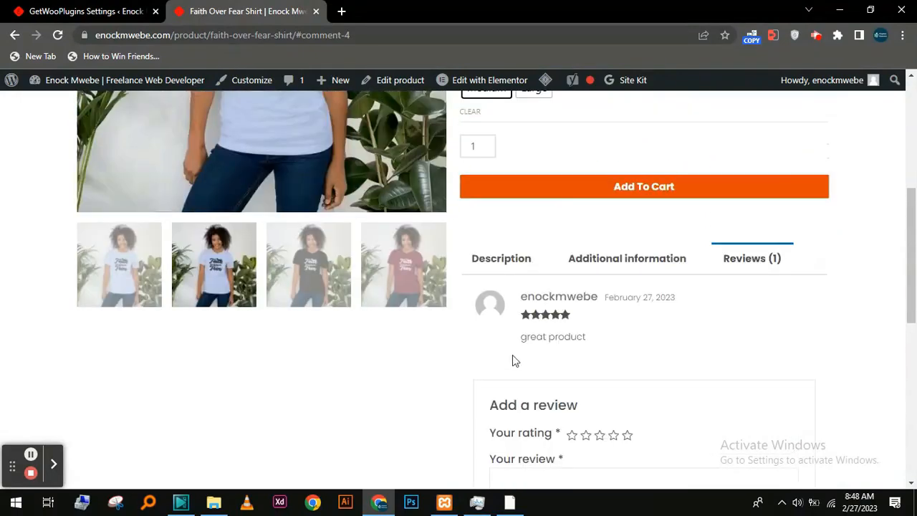
pyautogui.click(517, 261)
pyautogui.scroll(5, 513, 290)
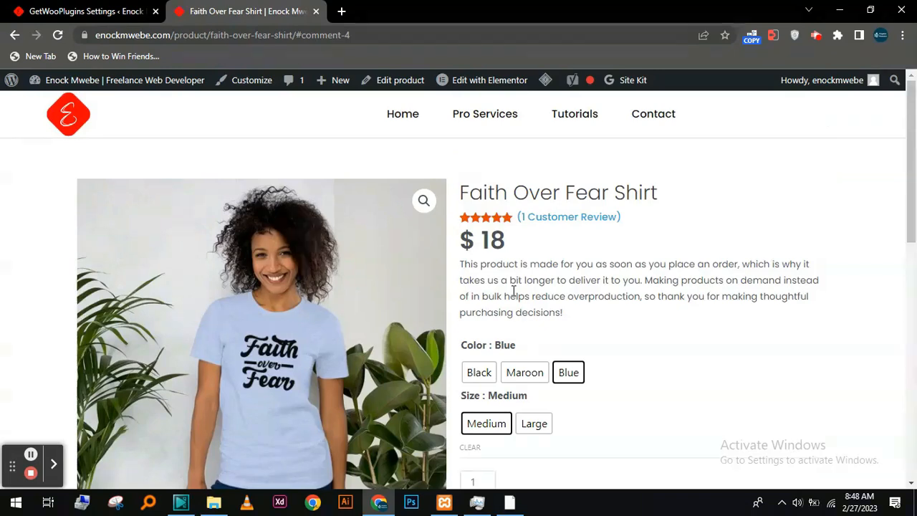